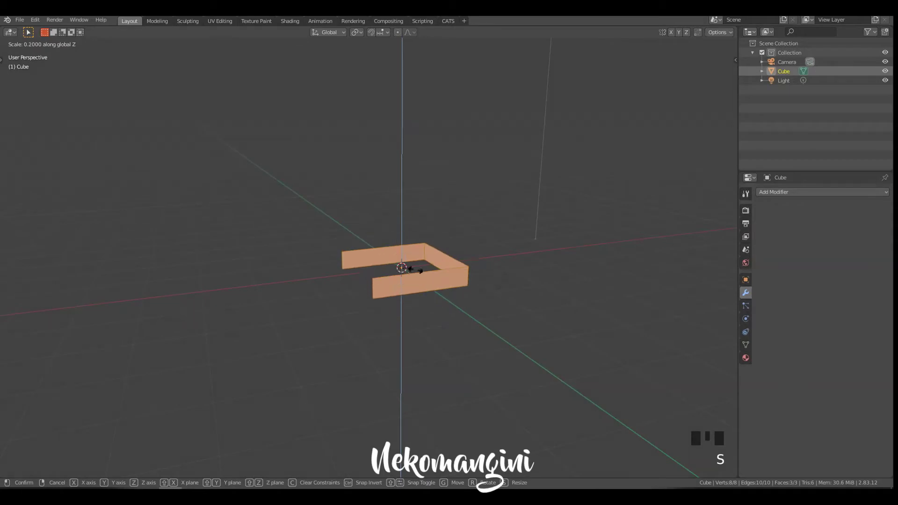
# Step: Resize the three-sided open box so it is low along Z, narrower along Y and longer along X
pyautogui.click(438, 264)
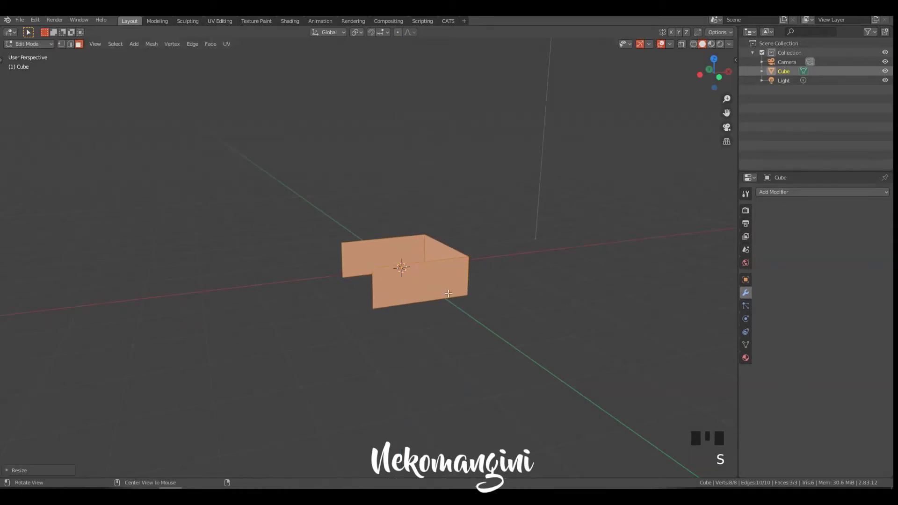
pyautogui.press('`')
pyautogui.click(478, 193)
pyautogui.press('s')
pyautogui.press('y')
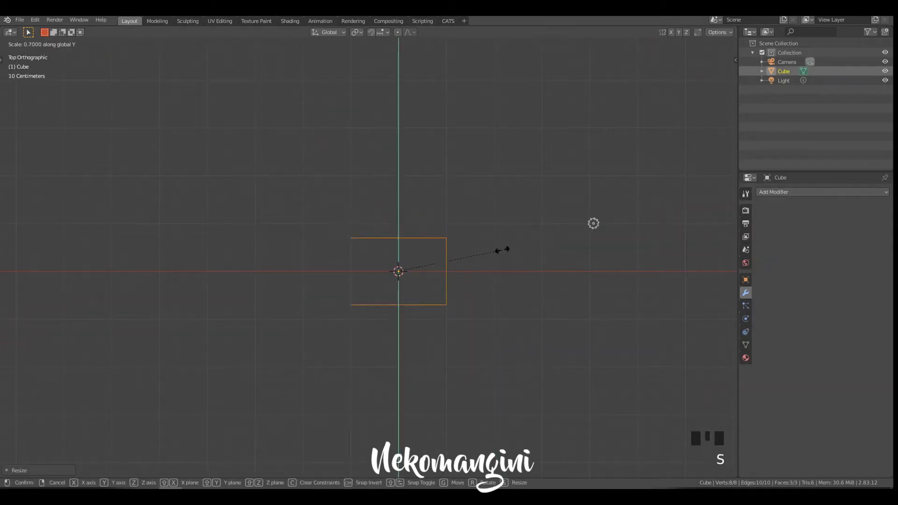
pyautogui.press('s')
pyautogui.press('x')
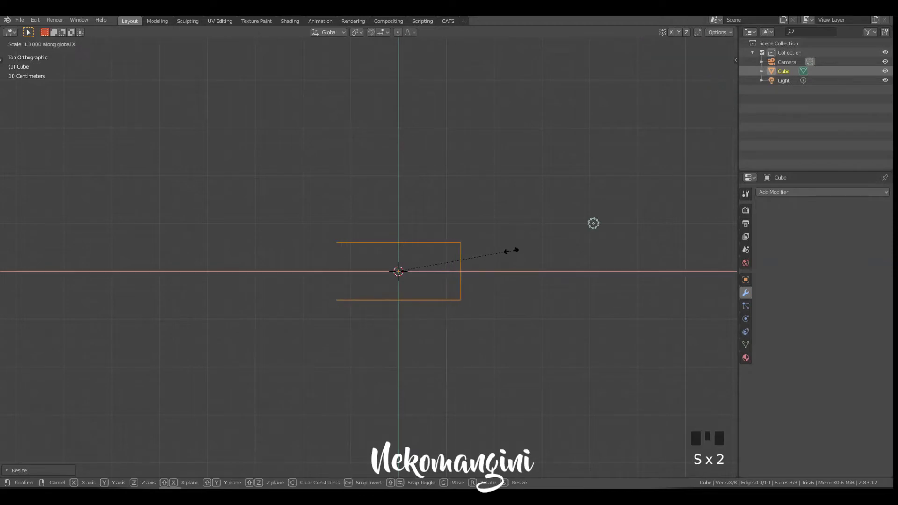
pyautogui.press('s')
pyautogui.press('y')
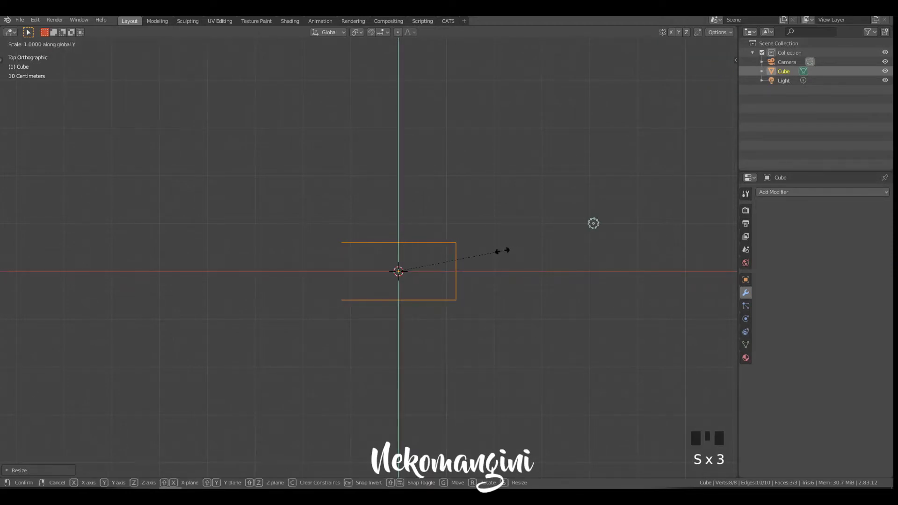
pyautogui.click(514, 254)
# Step: Add a centred lengthwise loop cut through the box's closed end and delete the vertices of one half
pyautogui.moveTo(463, 235); pyautogui.dragTo(383, 243, button='middle')
pyautogui.hotkey('ctrl', 'r')
pyautogui.click(458, 236)
pyautogui.moveTo(475, 235); pyautogui.dragTo(429, 222, button='middle')
pyautogui.press('Tab')
pyautogui.click(390, 237)
pyautogui.moveTo(358, 180); pyautogui.dragTo(552, 249)
pyautogui.press('x')
pyautogui.click(551, 227)
# Step: Vertex-bevel the two corners at the open end of the side plate with 7 segments
pyautogui.moveTo(513, 226); pyautogui.dragTo(412, 241, button='middle')
pyautogui.moveTo(269, 191); pyautogui.dragTo(423, 369)
pyautogui.keyDown('ctrl'); pyautogui.moveTo(377, 265); pyautogui.dragTo(441, 273, button='middle'); pyautogui.keyUp('ctrl')
pyautogui.hotkey('ctrl', 'shift', 'b')
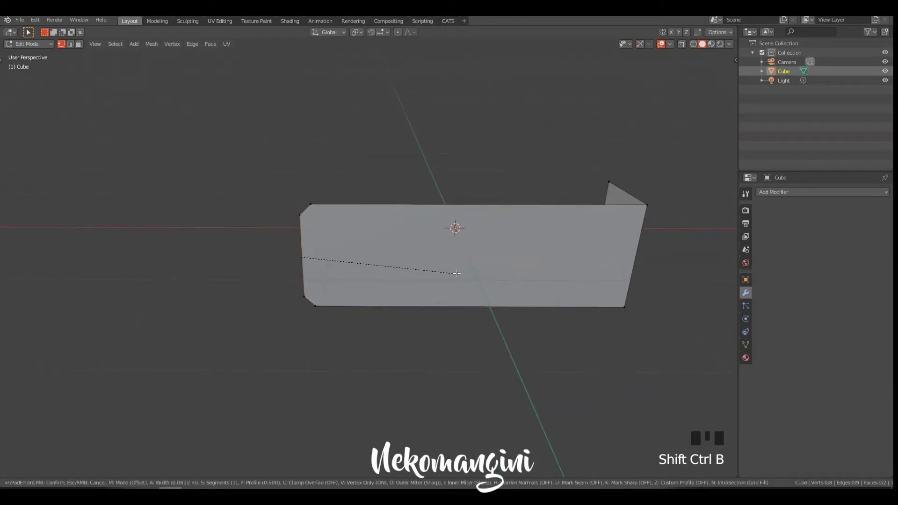
pyautogui.scroll(1, 495, 273)
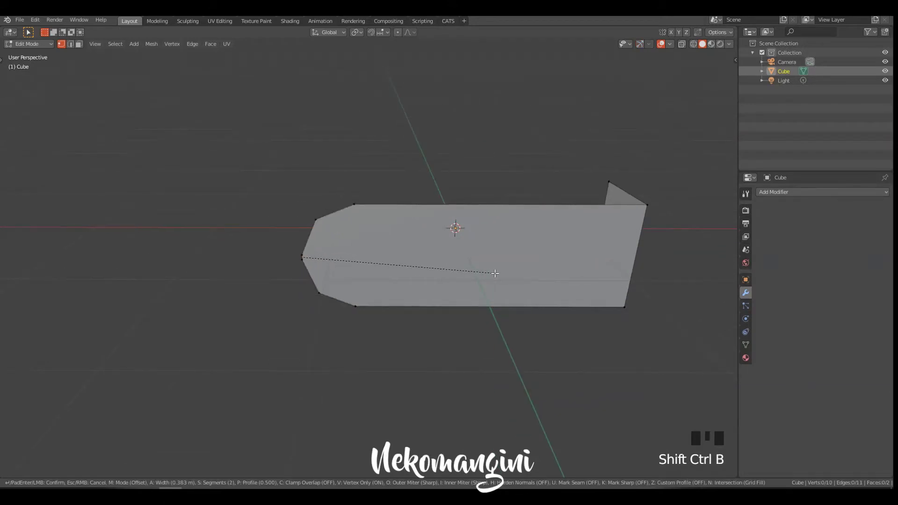
pyautogui.scroll(2, 495, 274)
pyautogui.scroll(4, 508, 273)
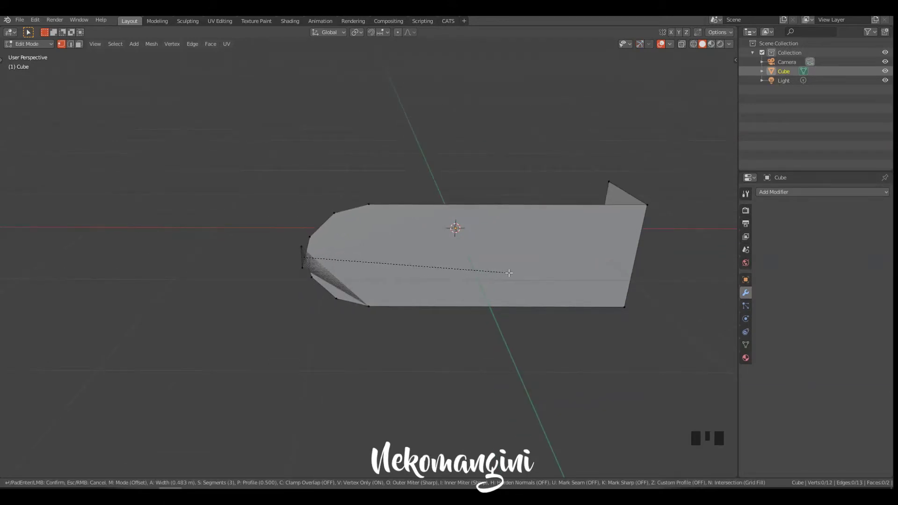
pyautogui.click(503, 271)
# Step: Turn on overlap clamping for the bevel and set its offset to 0.54 m
pyautogui.press('F9')
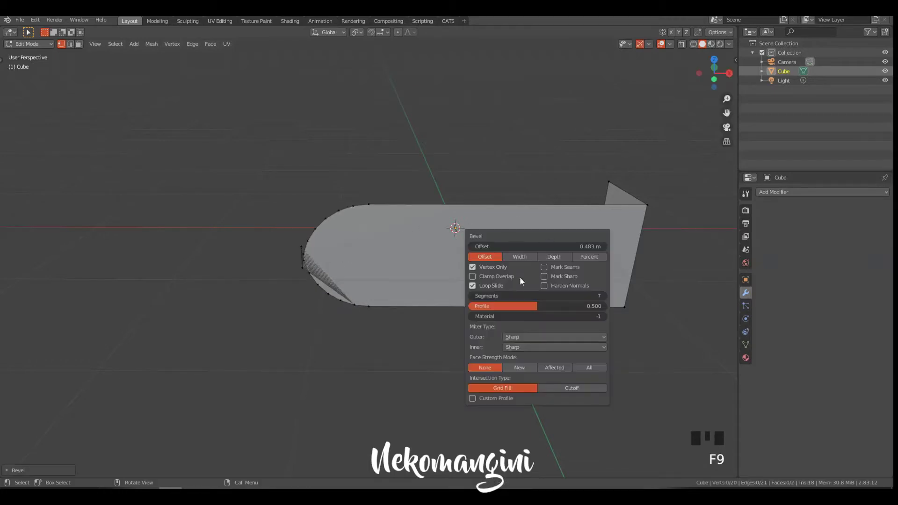
pyautogui.click(477, 275)
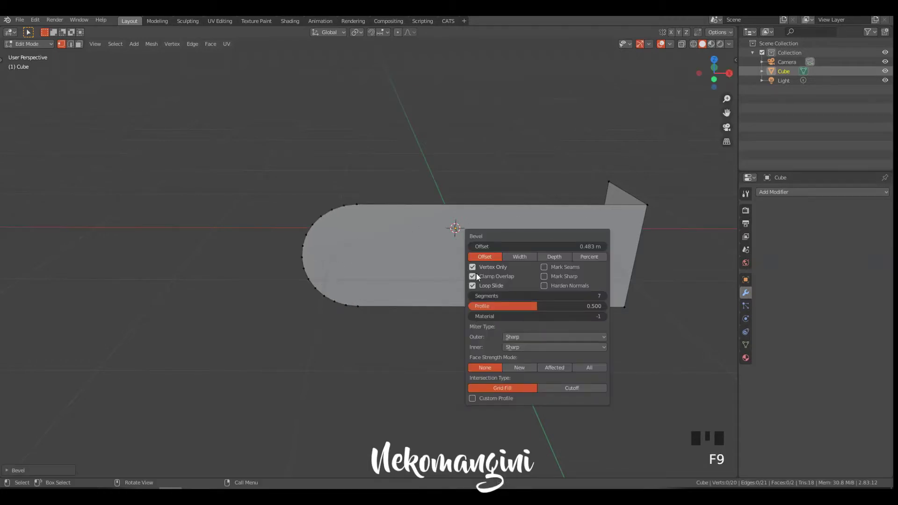
pyautogui.click(572, 247)
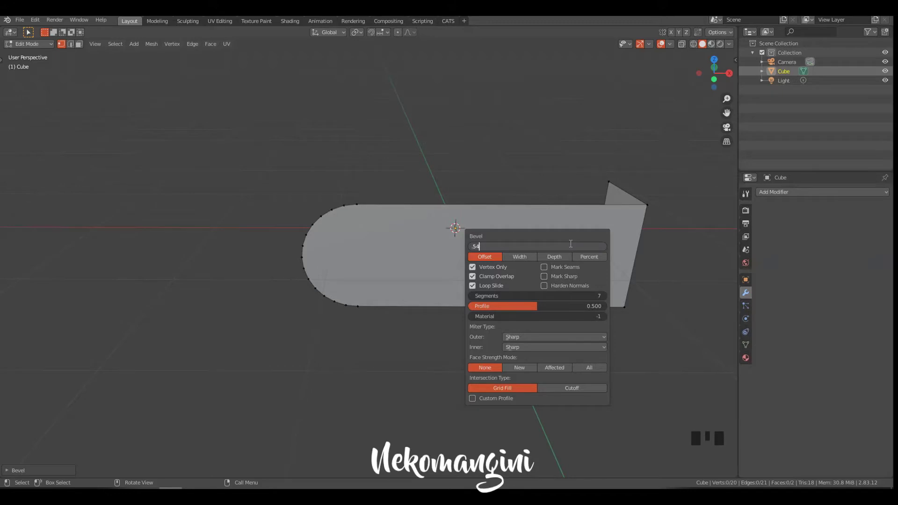
pyautogui.press('Return')
# Step: Give the half bracket a Solidify modifier with a thickness of 0.1 m
pyautogui.moveTo(358, 211); pyautogui.dragTo(398, 229, button='middle')
pyautogui.press('Tab')
pyautogui.moveTo(537, 199); pyautogui.dragTo(695, 238, button='middle')
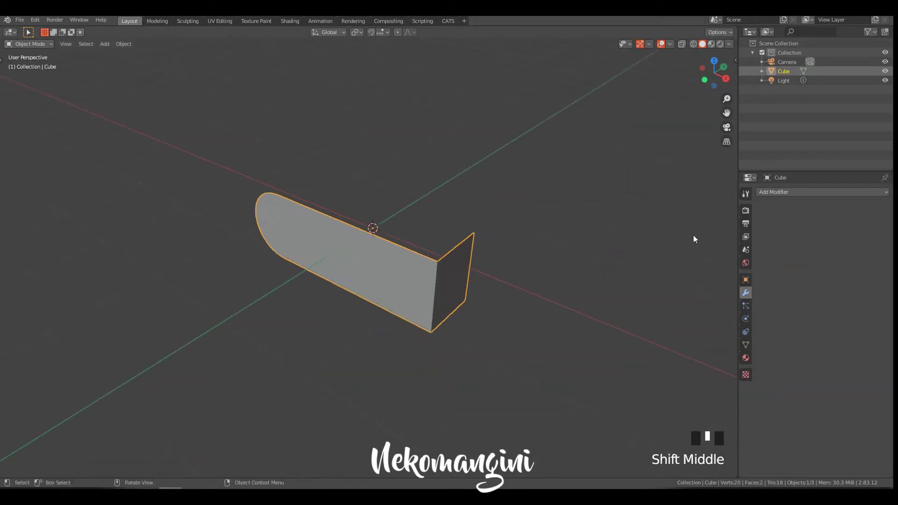
pyautogui.click(804, 192)
pyautogui.click(712, 338)
pyautogui.moveTo(562, 267); pyautogui.dragTo(655, 276, button='middle')
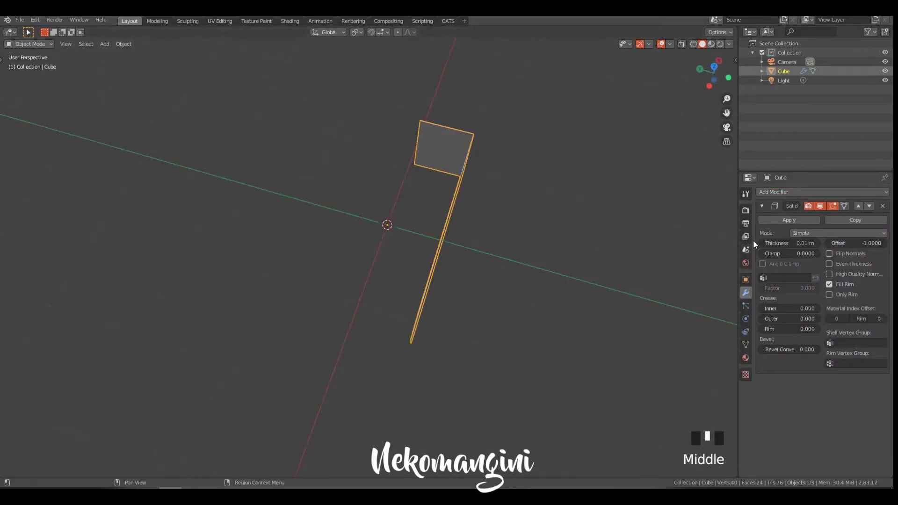
pyautogui.click(778, 242)
pyautogui.write('0.1')
pyautogui.press('Return')
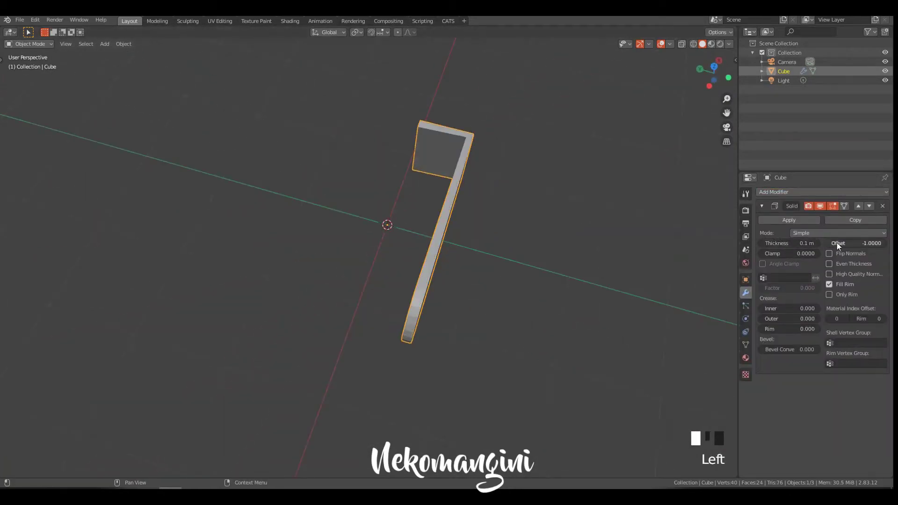
# Step: Enable even thickness on the Solidify modifier and apply it
pyautogui.click(837, 266)
pyautogui.moveTo(527, 167); pyautogui.dragTo(530, 190, button='middle')
pyautogui.click(784, 220)
# Step: Delete the small face at the half bracket's centre seam and return to Object Mode
pyautogui.moveTo(471, 199); pyautogui.dragTo(428, 209, button='middle')
pyautogui.press('Tab')
pyautogui.press('Tab')
pyautogui.click(363, 241)
pyautogui.press('x')
pyautogui.click(361, 262)
pyautogui.press('Tab')
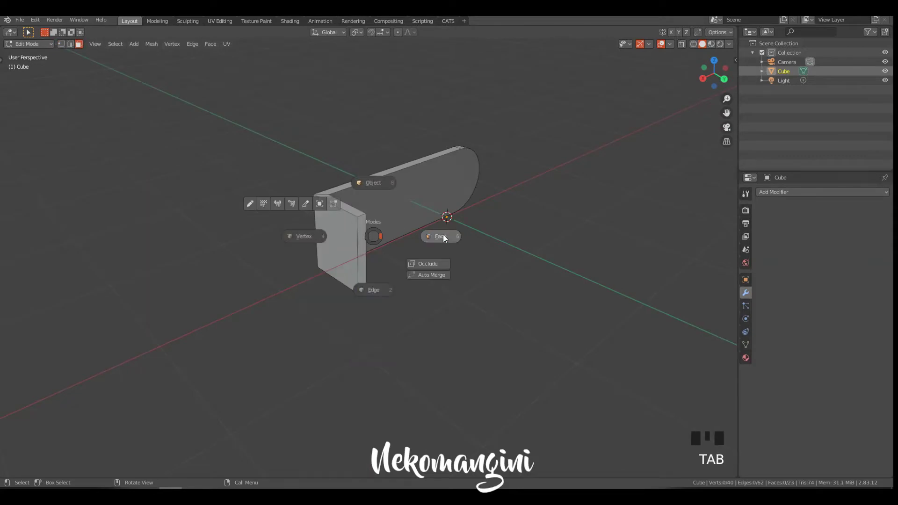
pyautogui.click(377, 139)
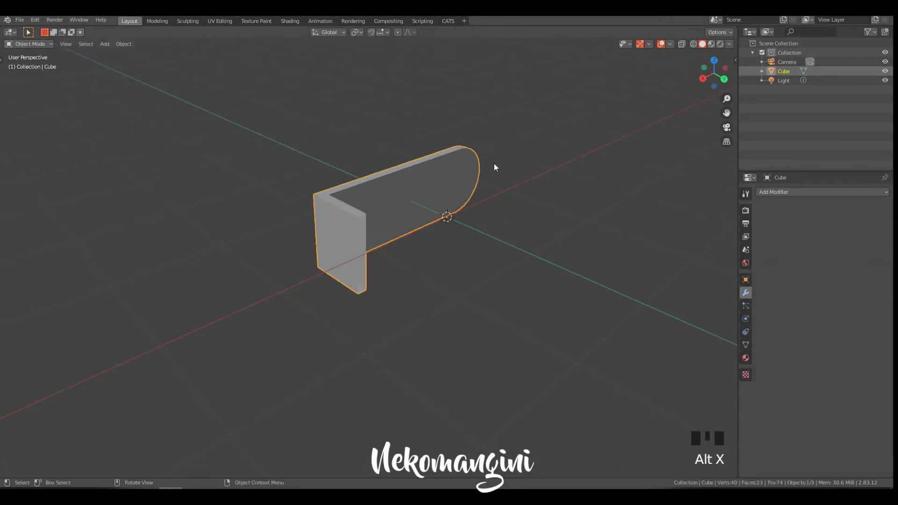
pyautogui.hotkey('shift', 'alt', 'x')
pyautogui.moveTo(391, 178); pyautogui.dragTo(850, 189, button='middle')
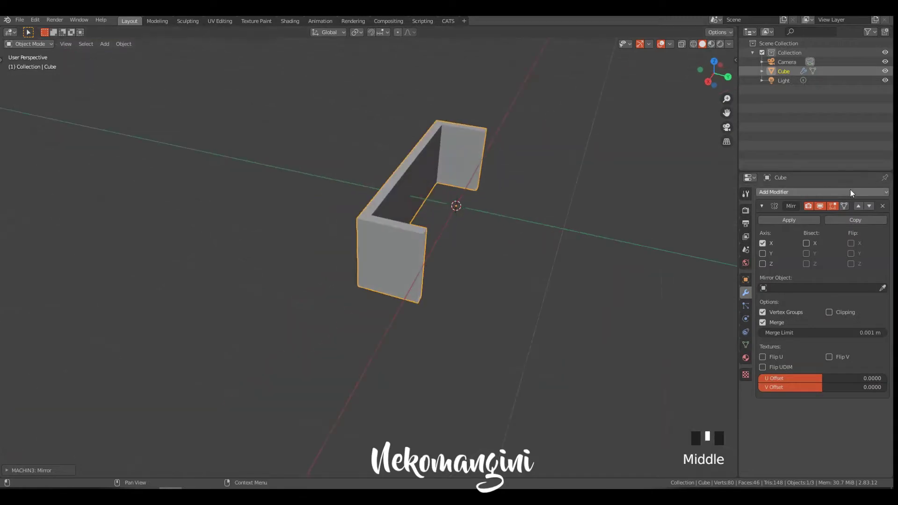
pyautogui.click(883, 207)
# Step: Mirror the half bracket across the Y axis with a Mirror modifier, ready for vertex editing
pyautogui.hotkey('shift', 'alt', 'y')
pyautogui.moveTo(405, 197)
pyautogui.keyDown('ctrl'); pyautogui.mouseDown(button='middle')
pyautogui.moveTo(464, 172)
pyautogui.moveTo(400, 207)
pyautogui.mouseUp(button='middle'); pyautogui.keyUp('ctrl')
pyautogui.press('Tab')
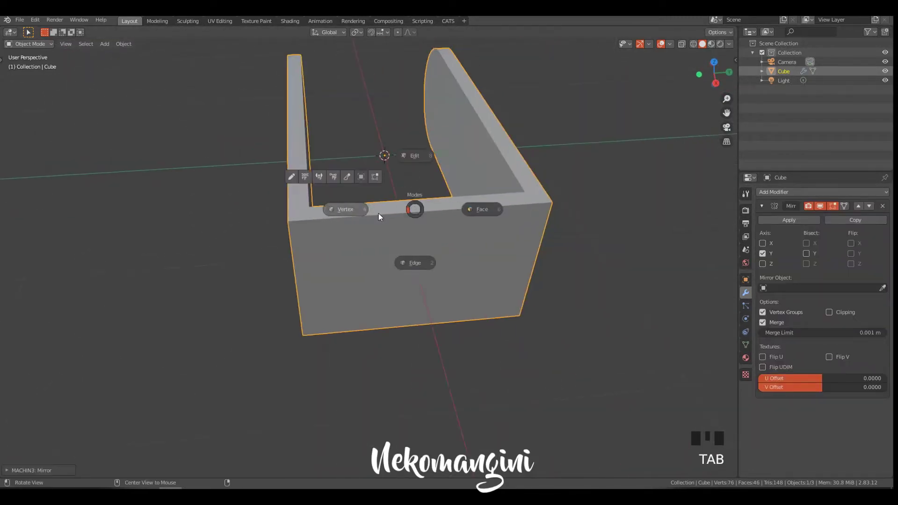
# Step: Connect the upper and lower vertices where the rounded end begins, on both the outer and inner faces of the arm
pyautogui.moveTo(337, 205); pyautogui.dragTo(445, 200, button='middle')
pyautogui.moveTo(344, 182); pyautogui.dragTo(332, 222, button='middle')
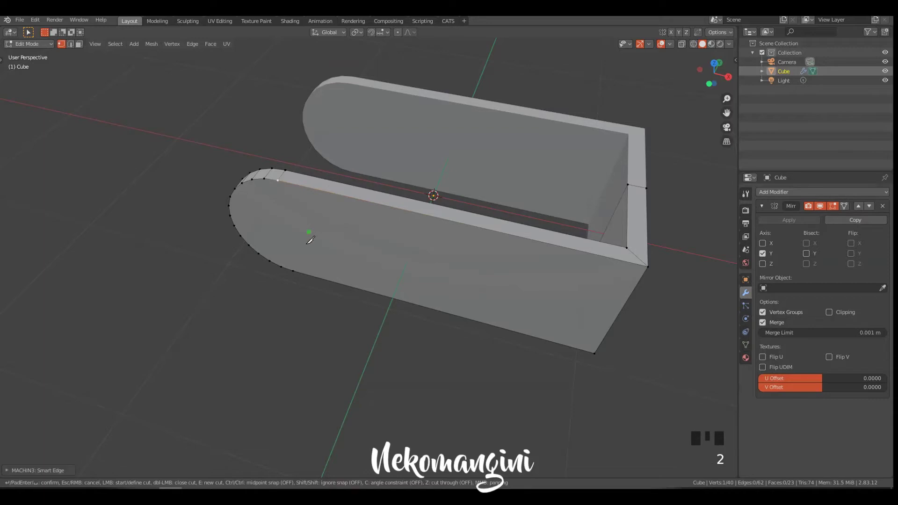
pyautogui.keyDown('shift'); pyautogui.click(305, 255); pyautogui.keyUp('shift')
pyautogui.moveTo(225, 223); pyautogui.dragTo(443, 155, button='middle')
pyautogui.press('2')
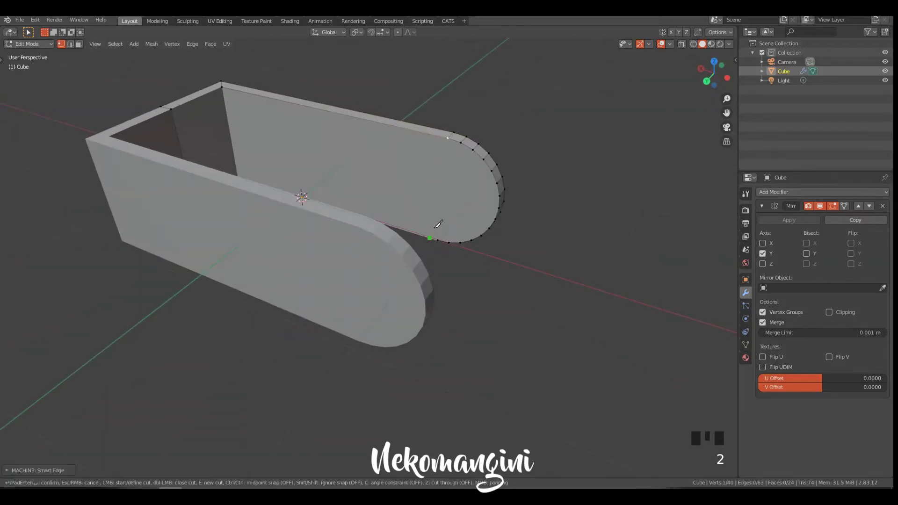
# Step: Add a horizontal loop cut along the middle of the arm's outer face and connect it to the rounded end
pyautogui.moveTo(455, 201); pyautogui.dragTo(431, 192, button='middle')
pyautogui.hotkey('ctrl', 'r')
pyautogui.click(435, 200)
pyautogui.click(435, 201)
pyautogui.keyDown('shift'); pyautogui.moveTo(233, 206); pyautogui.dragTo(253, 211, button='middle'); pyautogui.keyUp('shift')
pyautogui.moveTo(252, 211); pyautogui.dragTo(335, 216, button='middle')
pyautogui.keyDown('shift'); pyautogui.moveTo(279, 245); pyautogui.dragTo(404, 218, button='middle'); pyautogui.keyUp('shift')
pyautogui.click(346, 220)
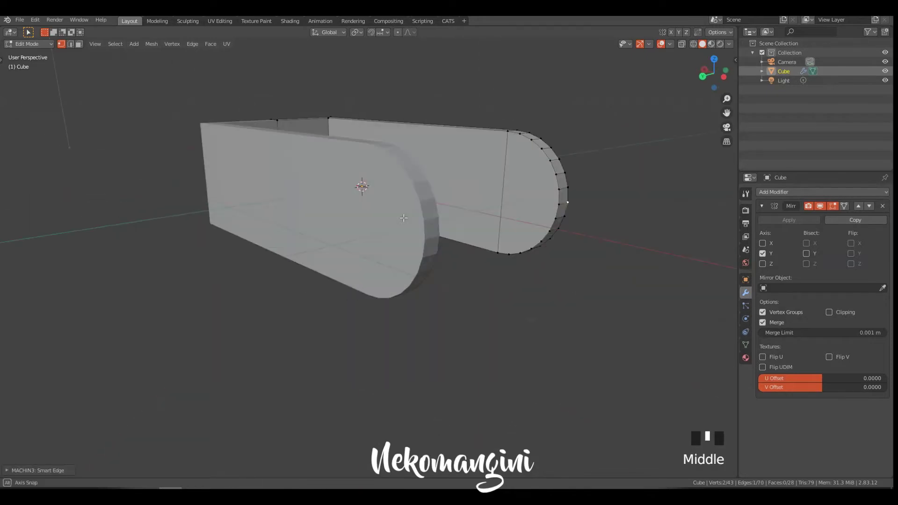
# Step: Add a matching horizontal loop cut along the arm's inner face and join it to the rounded end's middle vertex
pyautogui.hotkey('ctrl', 'r')
pyautogui.click(502, 191)
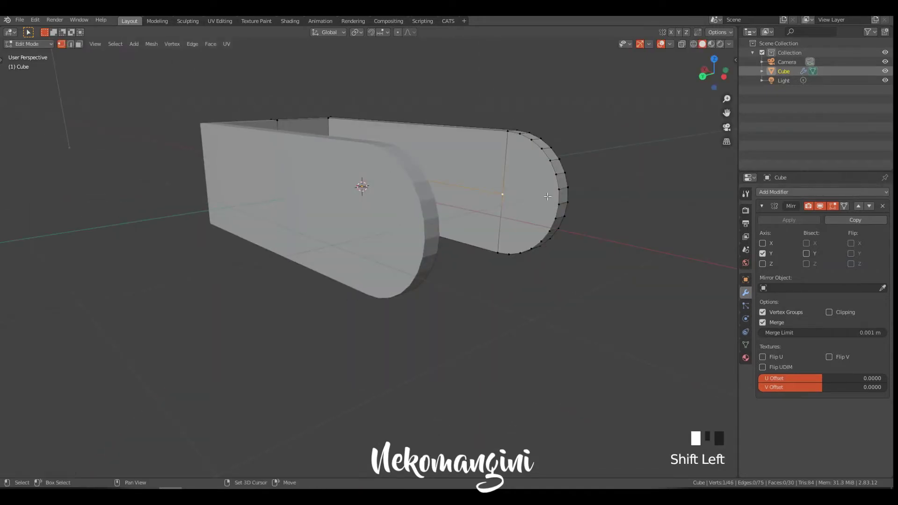
pyautogui.hotkey('ctrl', 'z')
pyautogui.moveTo(566, 188); pyautogui.dragTo(590, 187, button='middle')
# Step: Vertex-bevel the edge crossing near the rounded end of the outer face and turn the result into a circle
pyautogui.click(369, 192)
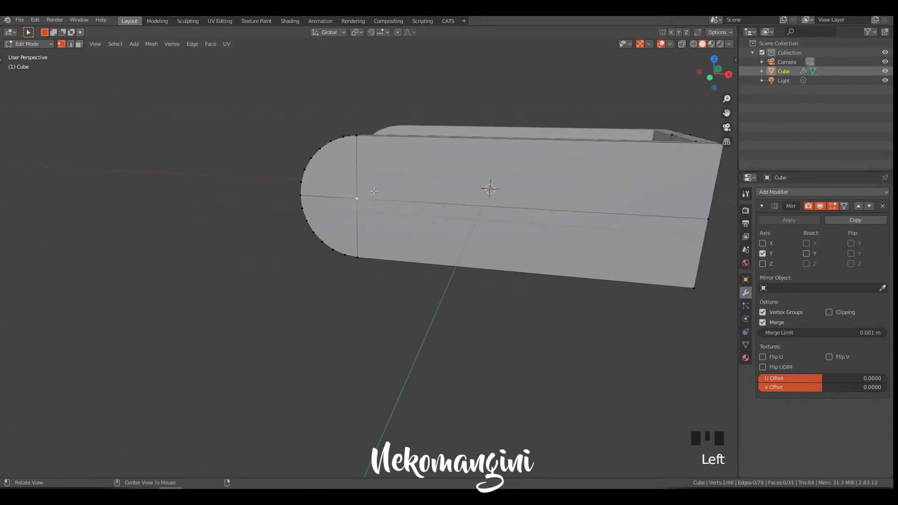
pyautogui.moveTo(370, 192); pyautogui.dragTo(447, 186, button='middle')
pyautogui.hotkey('shift', 'ctrl', 'b')
pyautogui.click(499, 186)
pyautogui.hotkey('shift', 'alt', 'd')
# Step: In front view, rotate the outer circle about 7° around Y and enlarge it about 1.6 times with Y locked
pyautogui.press('`')
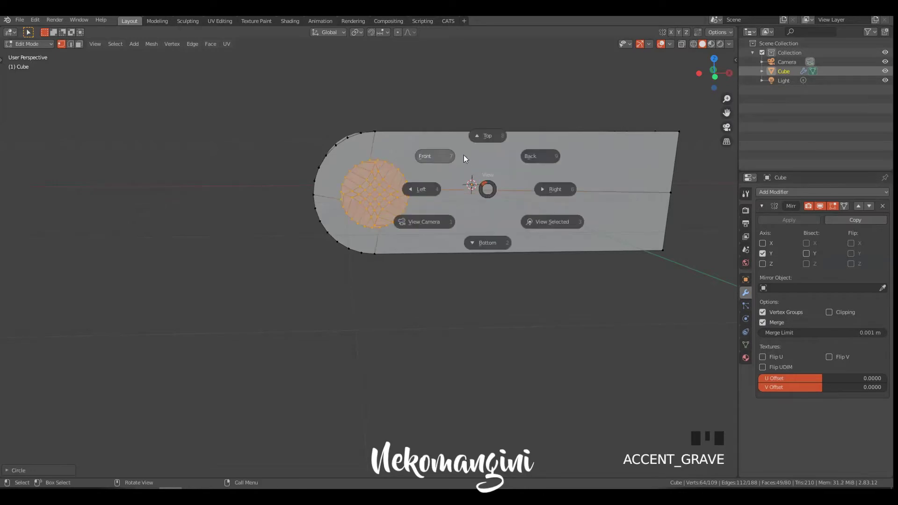
pyautogui.keyDown('ctrl'); pyautogui.moveTo(401, 196); pyautogui.dragTo(332, 295, button='middle'); pyautogui.keyUp('ctrl')
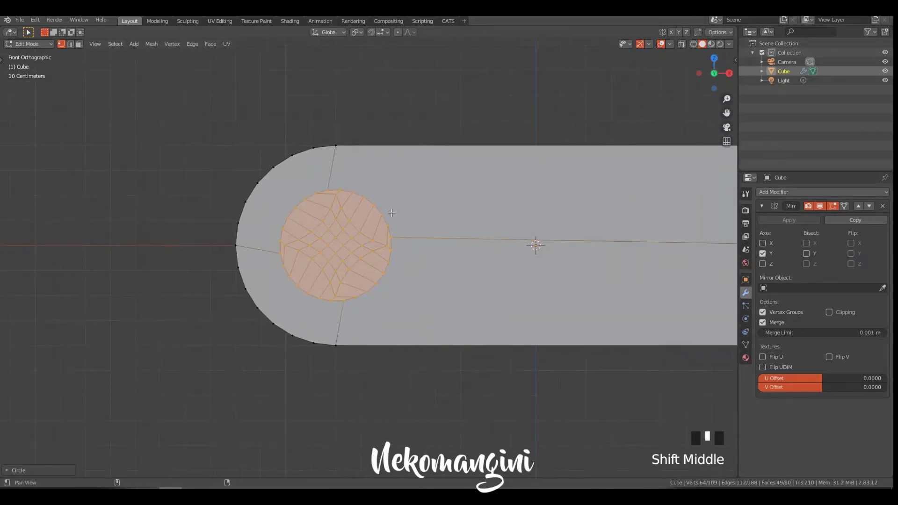
pyautogui.press('r')
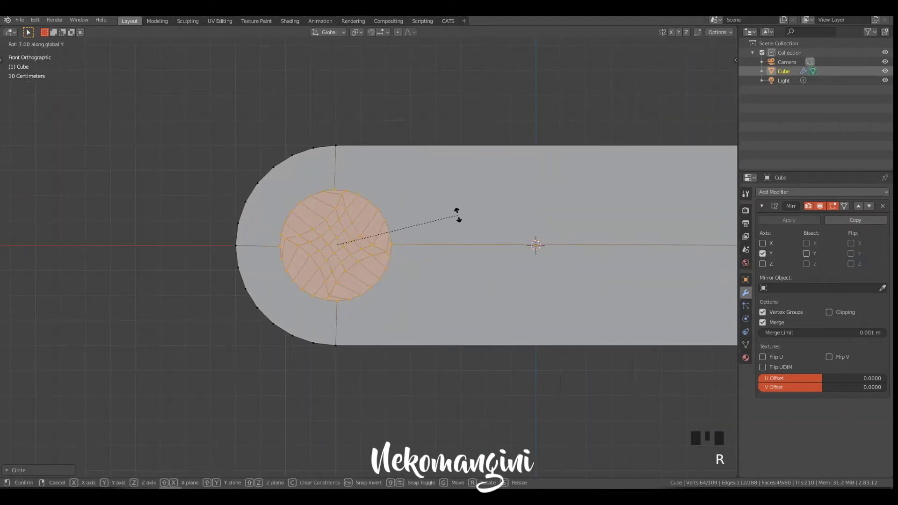
pyautogui.click(459, 205)
pyautogui.press('s')
pyautogui.hotkey('shift', 'y')
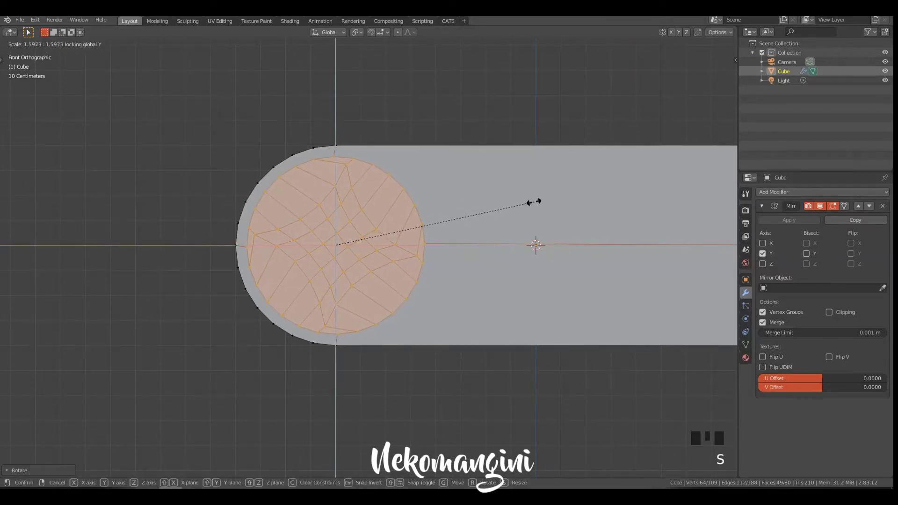
pyautogui.click(530, 203)
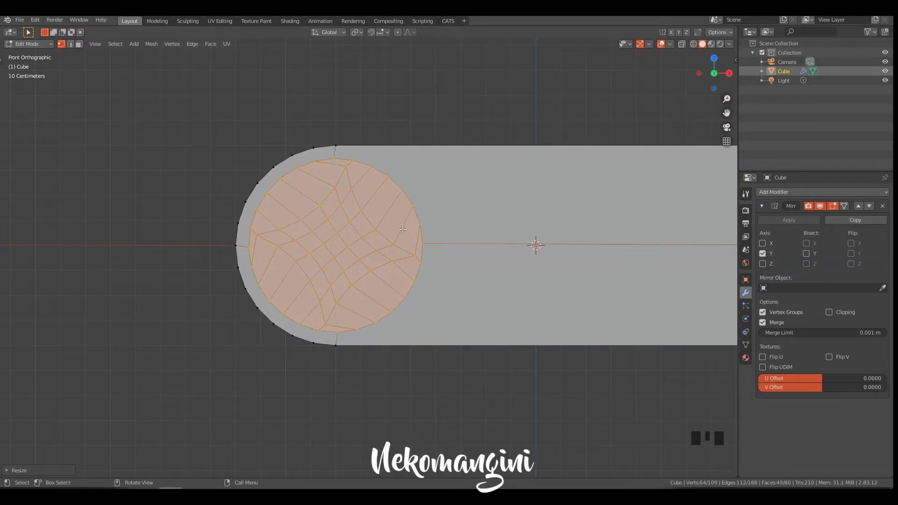
# Step: Extrude the circular region outward from the arm's outer face as a raised disc
pyautogui.moveTo(394, 227); pyautogui.dragTo(466, 248, button='middle')
pyautogui.press('e')
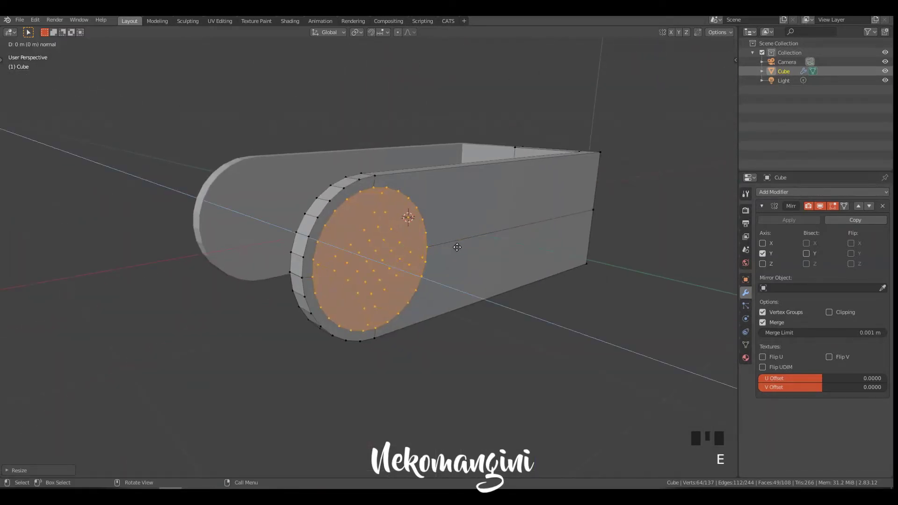
pyautogui.click(466, 250)
# Step: Extrude the disc's front face in place and scale it to about half size with Y locked
pyautogui.press('e')
pyautogui.rightClick(524, 232)
pyautogui.moveTo(514, 247); pyautogui.dragTo(517, 244, button='middle')
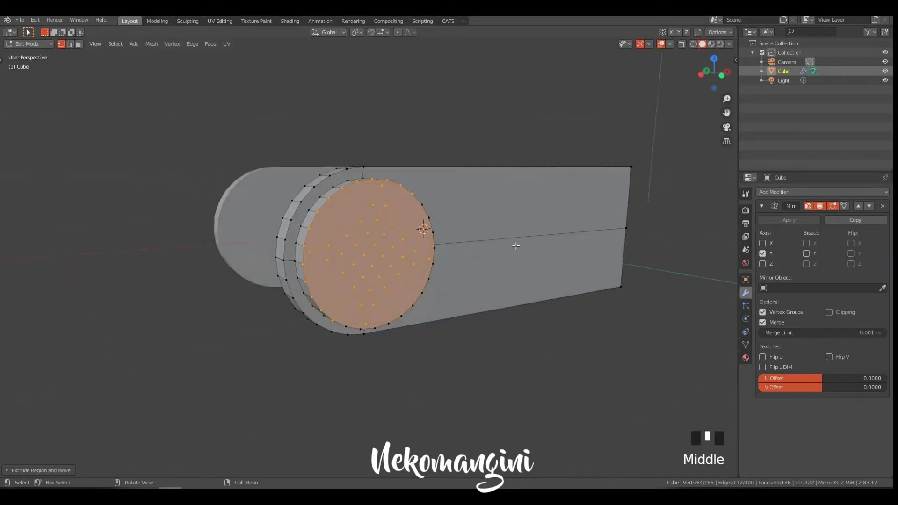
pyautogui.press('s')
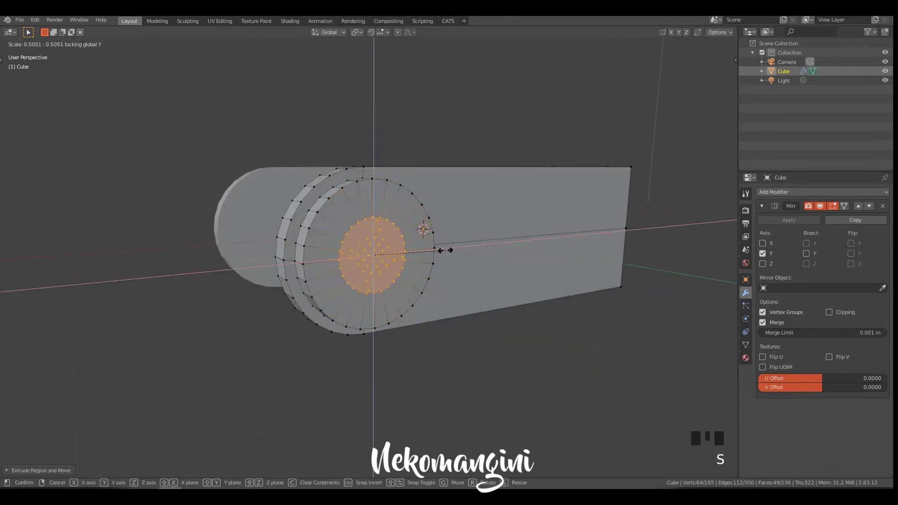
pyautogui.click(452, 249)
# Step: Vertex-bevel the edge crossing on the arm's inner face and turn it into a circle, working in front wireframe view
pyautogui.moveTo(452, 249); pyautogui.dragTo(422, 241, button='middle')
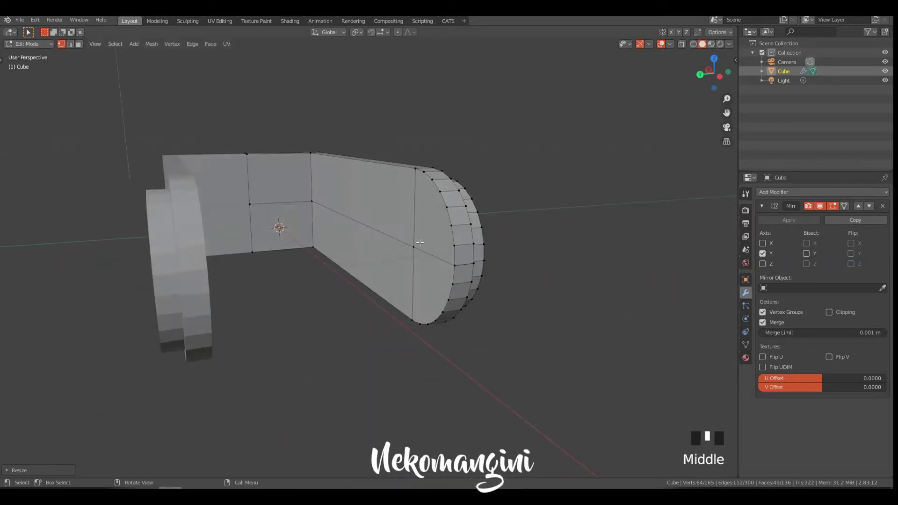
pyautogui.press('`')
pyautogui.moveTo(262, 243)
pyautogui.keyDown('ctrl'); pyautogui.mouseDown(button='middle')
pyautogui.moveTo(241, 212)
pyautogui.moveTo(289, 220)
pyautogui.mouseUp(button='middle'); pyautogui.keyUp('ctrl')
pyautogui.press('z')
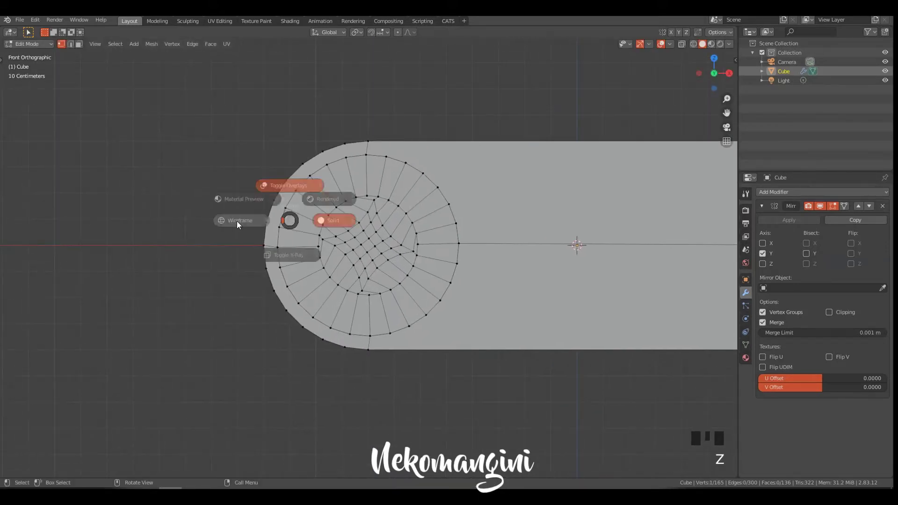
pyautogui.hotkey('shift', 'ctrl', 'b')
pyautogui.click(538, 171)
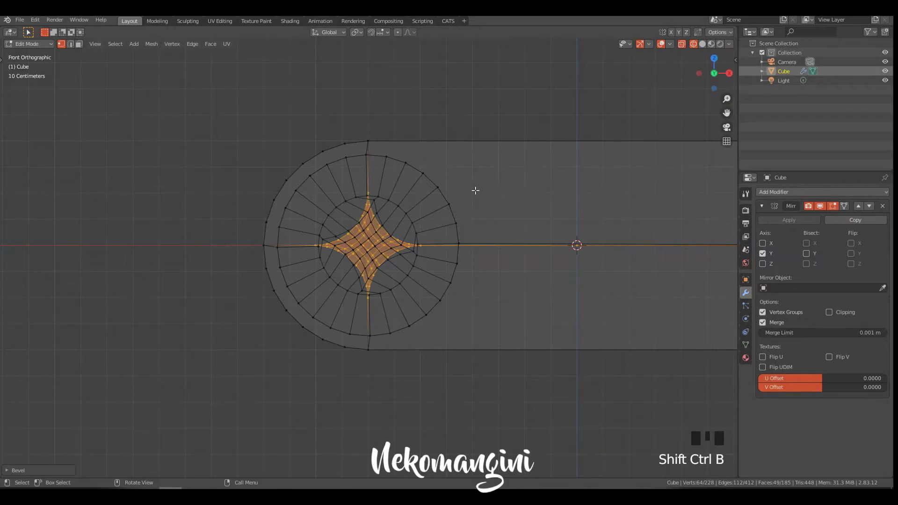
pyautogui.hotkey('shift', 'alt', 'd')
# Step: Rotate the inner-face circle around Y to straighten its edges and enlarge it about 1.4 times with Y locked
pyautogui.keyDown('ctrl'); pyautogui.moveTo(460, 189); pyautogui.dragTo(527, 165, button='middle'); pyautogui.keyUp('ctrl')
pyautogui.press('r')
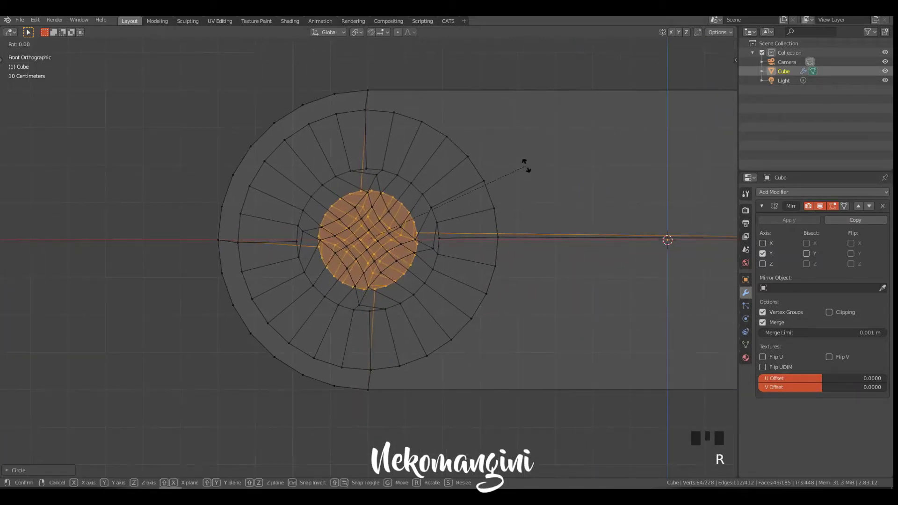
pyautogui.click(526, 182)
pyautogui.press('s')
pyautogui.hotkey('shift', 'y')
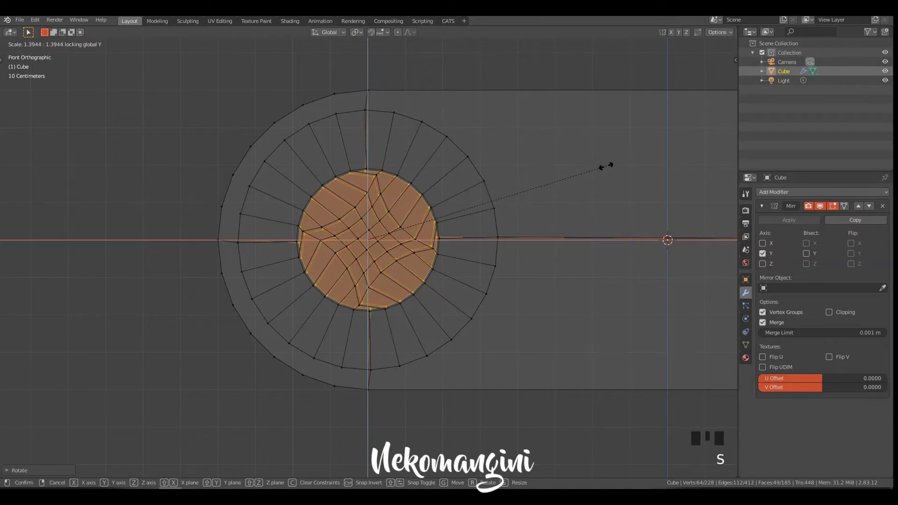
pyautogui.click(669, 142)
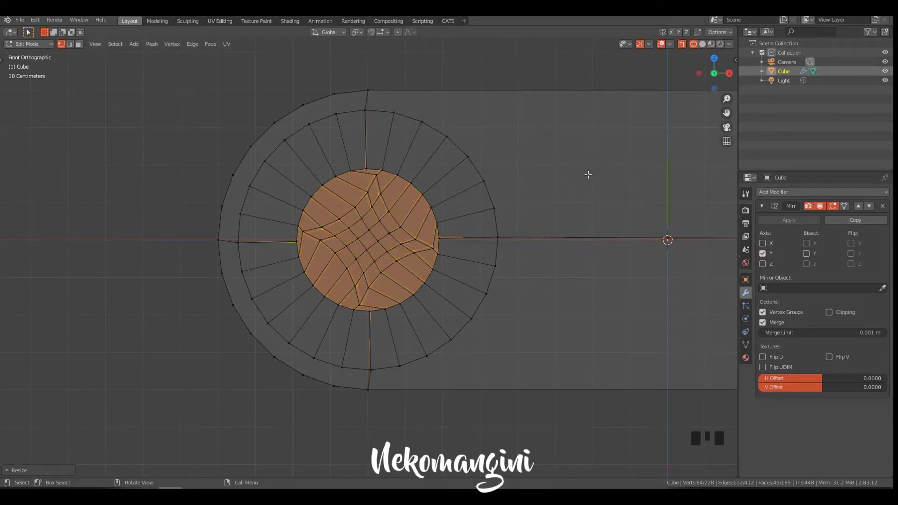
# Step: Bridge the inner-face circle with the raised disc's inner circle to open a round hole through the arm end
pyautogui.keyDown('shift'); pyautogui.moveTo(293, 161); pyautogui.dragTo(450, 328); pyautogui.keyUp('shift')
pyautogui.press('z')
pyautogui.moveTo(378, 246)
pyautogui.mouseDown(button='middle')
pyautogui.moveTo(445, 265)
pyautogui.moveTo(454, 226)
pyautogui.moveTo(512, 254)
pyautogui.moveTo(382, 242)
pyautogui.moveTo(448, 300)
pyautogui.mouseUp(button='middle')
pyautogui.hotkey('ctrl', 'e')
pyautogui.click(445, 256)
# Step: In front wireframe view, delete all vertices of the bracket's lower half, including the stray vertex left near the hole
pyautogui.press('`')
pyautogui.keyDown('shift'); pyautogui.moveTo(448, 300); pyautogui.dragTo(325, 248, button='middle'); pyautogui.keyUp('shift')
pyautogui.press('z')
pyautogui.moveTo(179, 228); pyautogui.dragTo(627, 334)
pyautogui.press('x')
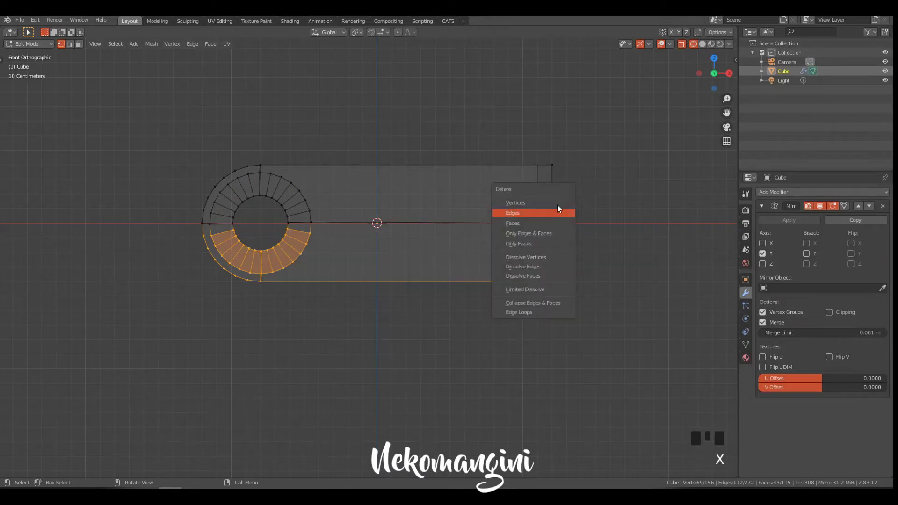
pyautogui.click(558, 204)
pyautogui.moveTo(188, 226); pyautogui.dragTo(555, 288)
pyautogui.press('z')
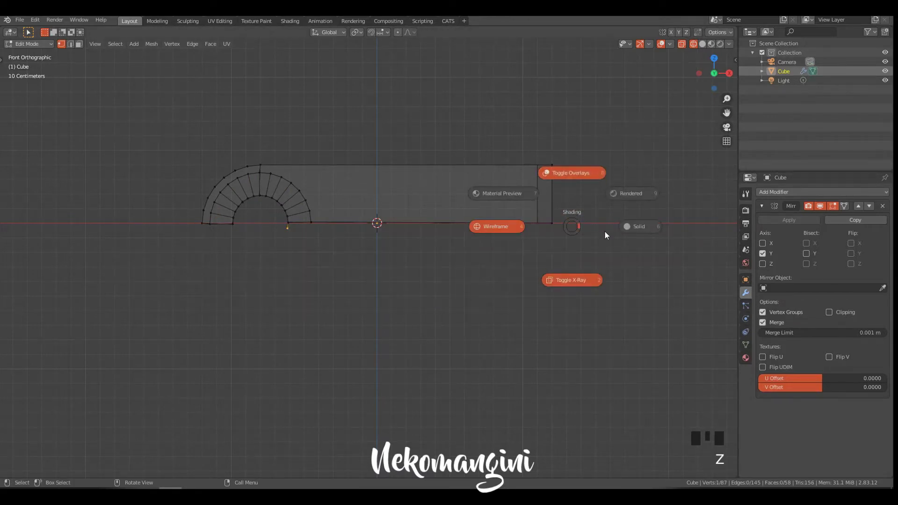
pyautogui.click(569, 226)
pyautogui.press('x')
pyautogui.click(570, 226)
# Step: Align all vertices along the arm's lower cut edge to one level height
pyautogui.keyDown('shift'); pyautogui.moveTo(373, 232); pyautogui.dragTo(411, 244, button='middle'); pyautogui.keyUp('shift')
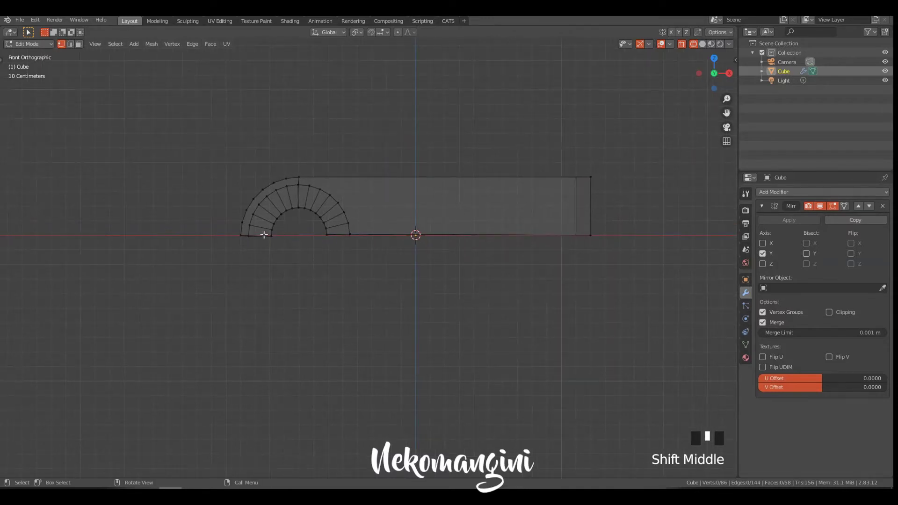
pyautogui.moveTo(225, 232); pyautogui.dragTo(595, 262)
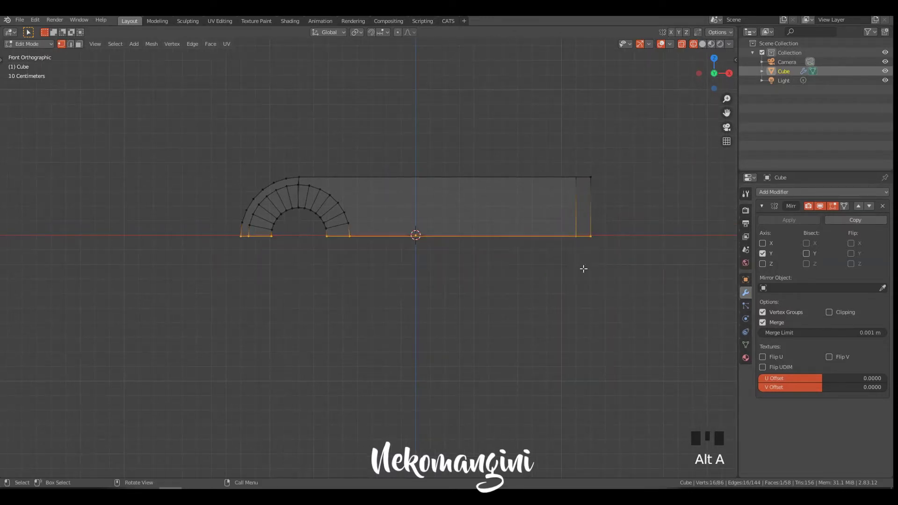
pyautogui.keyDown('ctrl'); pyautogui.moveTo(368, 265); pyautogui.dragTo(399, 218, button='middle'); pyautogui.keyUp('ctrl')
pyautogui.hotkey('ctrl', 'z')
pyautogui.hotkey('alt', 'a')
pyautogui.click(413, 209)
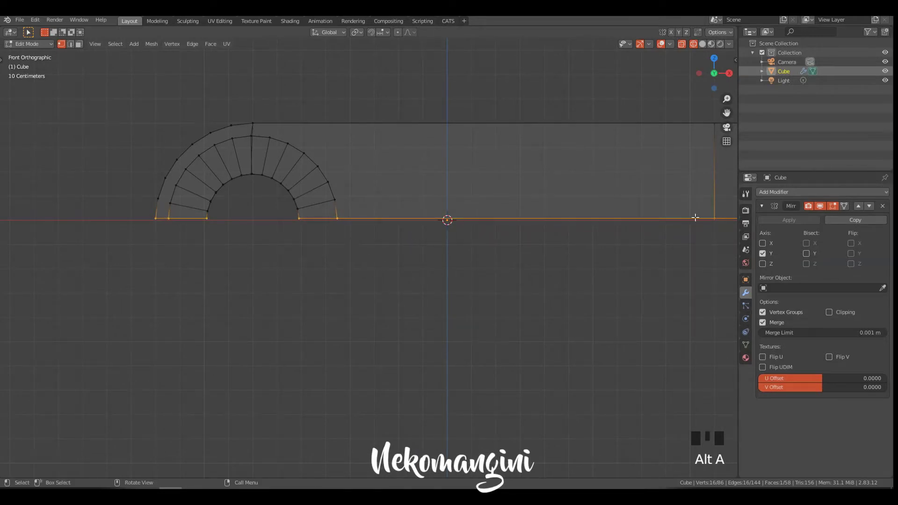
# Step: Enable the Z axis on the Mirror modifier in solid shading and check both halves in front view
pyautogui.press('Tab')
pyautogui.moveTo(441, 188); pyautogui.dragTo(450, 220, button='middle')
pyautogui.press('z')
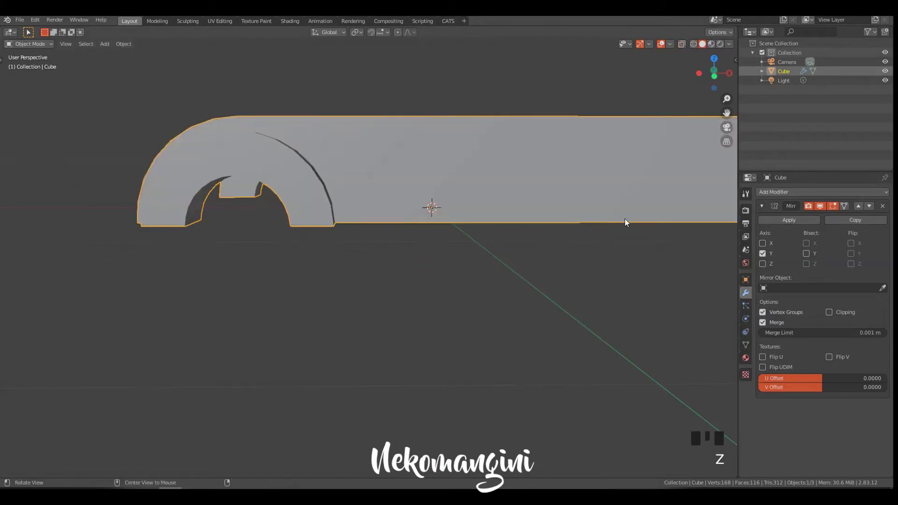
pyautogui.click(768, 263)
pyautogui.click(585, 220)
pyautogui.moveTo(586, 220); pyautogui.dragTo(459, 185, button='middle')
pyautogui.press('`')
pyautogui.click(415, 162)
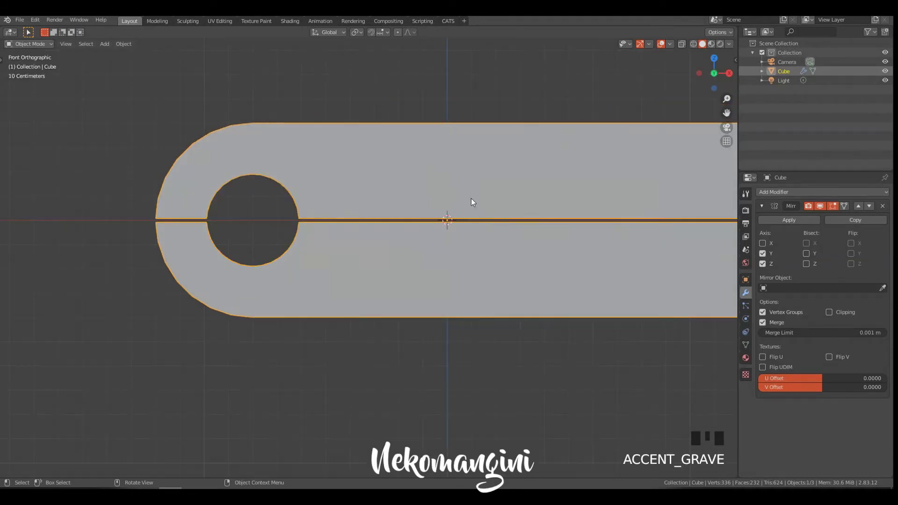
# Step: Turn on Mirror clipping and move the cut-edge vertices down along Z until the two halves meet at the centre plane
pyautogui.press('Tab')
pyautogui.keyDown('ctrl'); pyautogui.moveTo(473, 201); pyautogui.dragTo(238, 251, button='middle'); pyautogui.keyUp('ctrl')
pyautogui.press('g')
pyautogui.press('z')
pyautogui.rightClick(408, 214)
pyautogui.click(829, 312)
pyautogui.press('g')
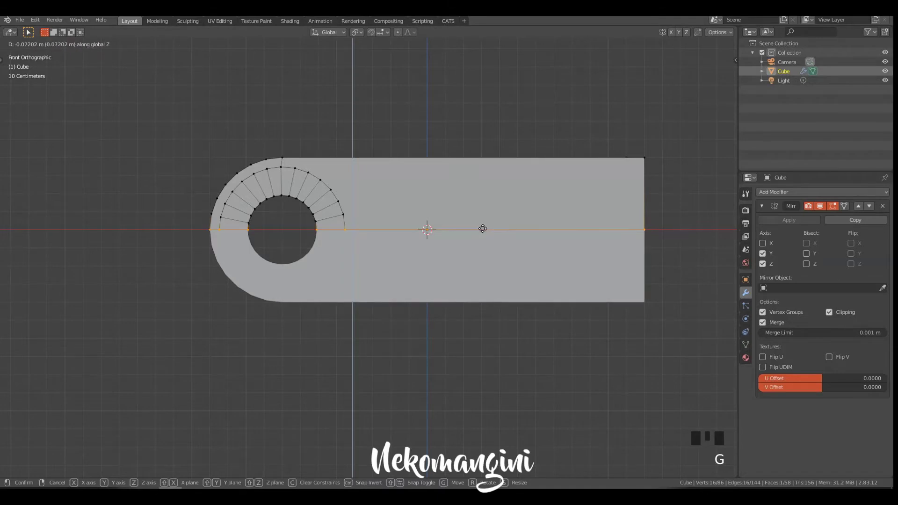
pyautogui.moveTo(402, 232); pyautogui.dragTo(453, 247, button='middle')
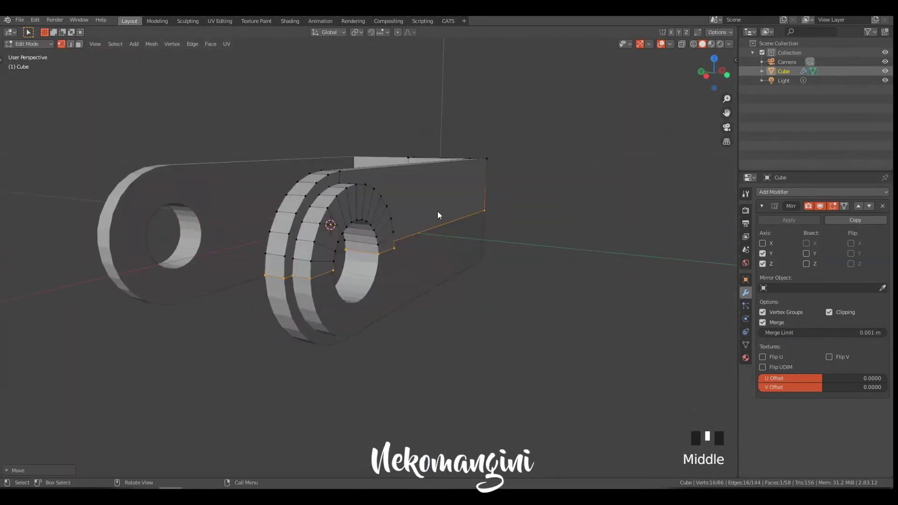
# Step: Shade the bracket smooth and add a Subdivision Surface modifier at level 2
pyautogui.press('Tab')
pyautogui.rightClick(434, 194)
pyautogui.rightClick(510, 219)
pyautogui.click(509, 220)
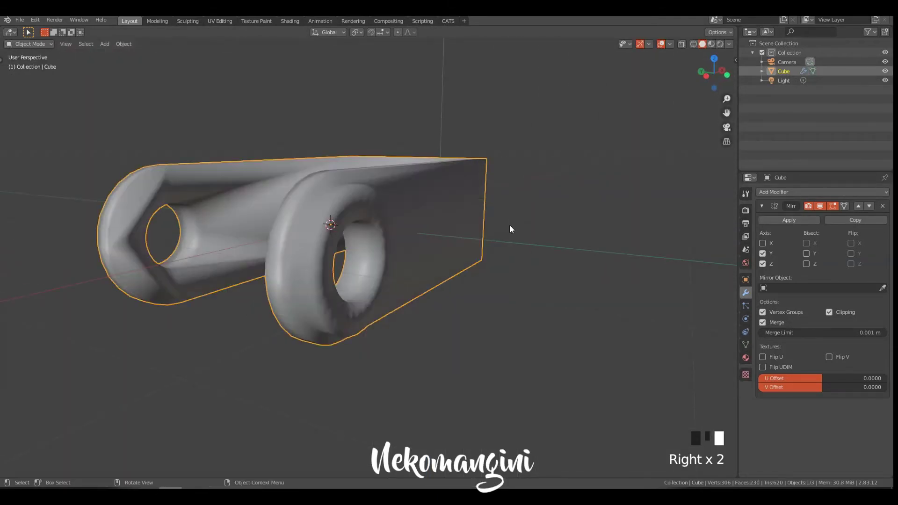
pyautogui.hotkey('ctrl', '2')
pyautogui.moveTo(508, 225); pyautogui.dragTo(562, 228, button='middle')
# Step: Connect the facing vertices of the arm's rounded rim and the raised disc with edges on the outer face
pyautogui.press('Tab')
pyautogui.press('3')
pyautogui.click(352, 214)
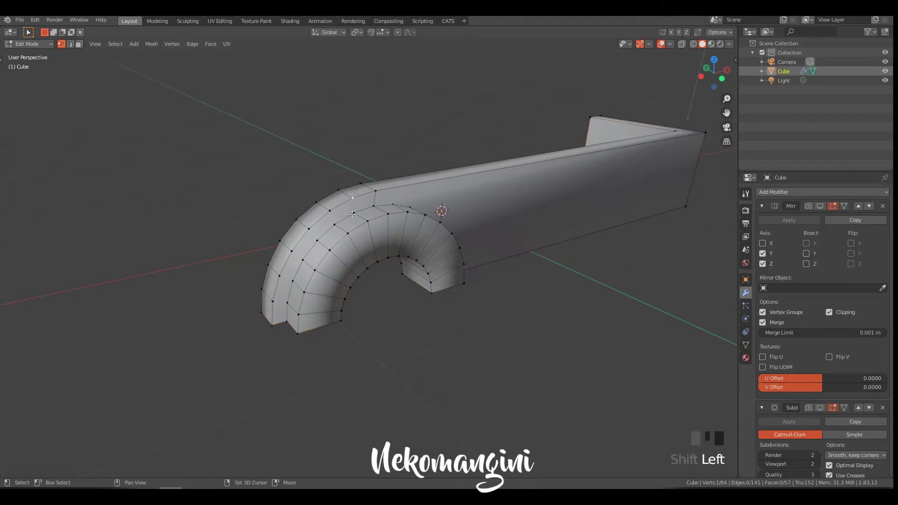
pyautogui.click(271, 303)
pyautogui.keyDown('shift'); pyautogui.click(287, 304); pyautogui.keyUp('shift')
pyautogui.press('2')
# Step: Connect the hole-rim vertices to the matching rounded outer-rim vertices with edges on the arm's inner face
pyautogui.moveTo(290, 301); pyautogui.dragTo(421, 257, button='middle')
pyautogui.click(550, 246)
pyautogui.keyDown('shift'); pyautogui.click(477, 259); pyautogui.keyUp('shift')
pyautogui.press('2')
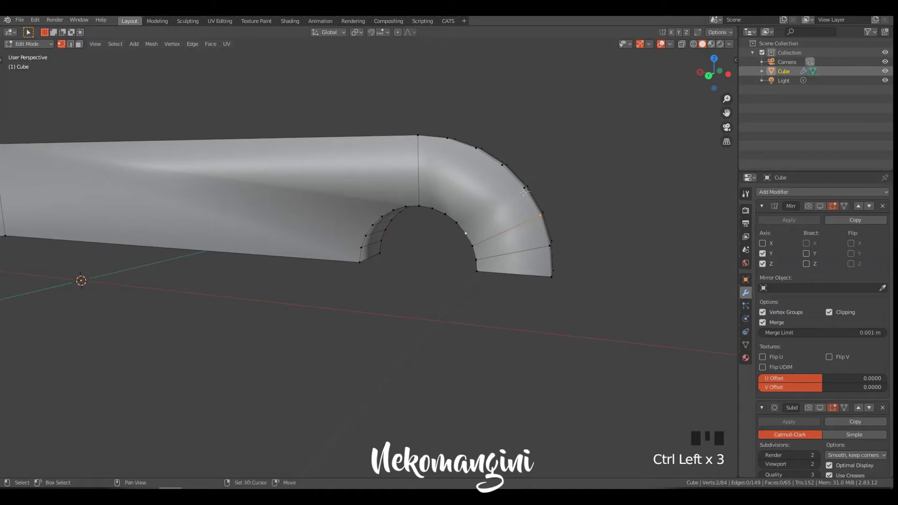
pyautogui.keyDown('shift'); pyautogui.click(457, 223); pyautogui.keyUp('shift')
pyautogui.press('2')
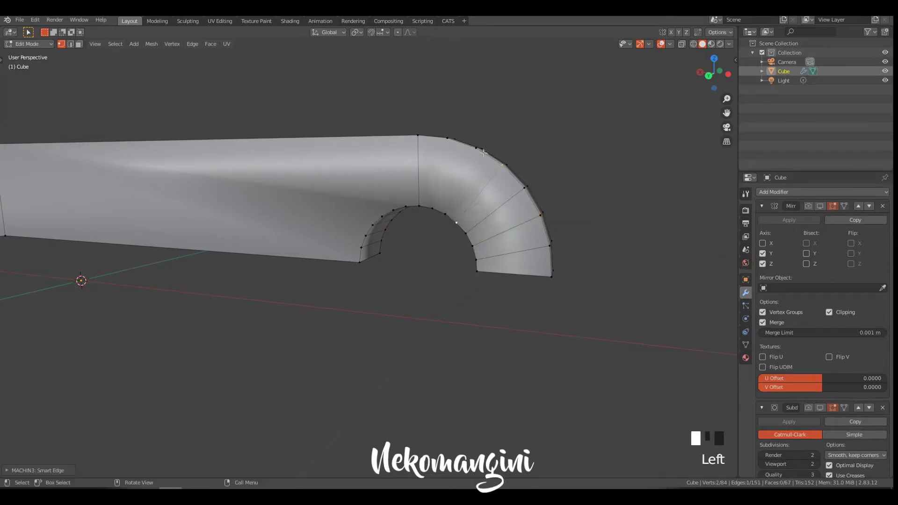
pyautogui.keyDown('shift'); pyautogui.click(433, 209); pyautogui.keyUp('shift')
pyautogui.press('2')
# Step: Turn on snapping, add a loop cut across the arm's thin upper edge and snap it along X to the disc's side vertex
pyautogui.moveTo(435, 211); pyautogui.dragTo(580, 243, button='middle')
pyautogui.keyDown('ctrl'); pyautogui.moveTo(515, 244); pyautogui.dragTo(508, 281, button='middle'); pyautogui.keyUp('ctrl')
pyautogui.hotkey('ctrl', 'shift', 'Tab')
pyautogui.hotkey('ctrl', 'r')
pyautogui.click(507, 226)
pyautogui.moveTo(494, 225); pyautogui.dragTo(441, 212, button='middle')
pyautogui.press('g')
pyautogui.press('x')
pyautogui.click(349, 269)
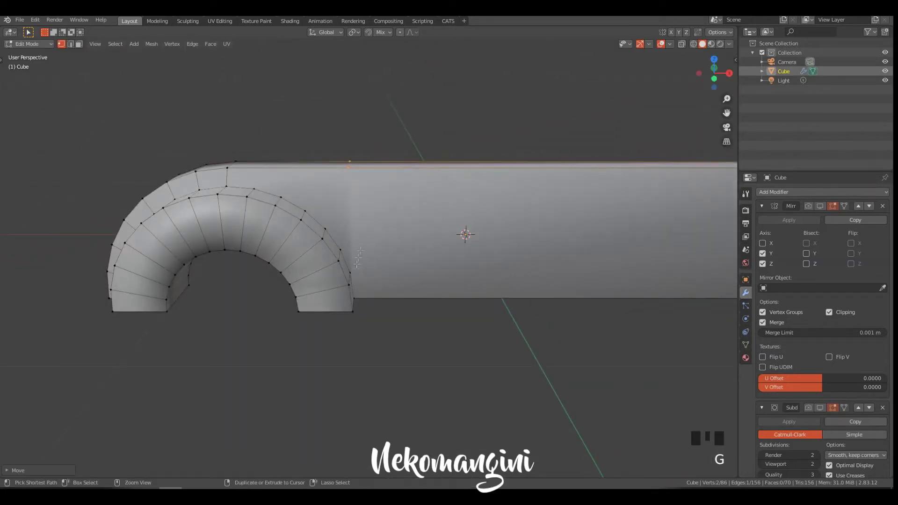
# Step: Add four more loop cuts across the arm's upper edge, snapping each along X to a different vertex on the disc's curve
pyautogui.hotkey('ctrl', 'r')
pyautogui.keyDown('shift'); pyautogui.moveTo(313, 177); pyautogui.dragTo(343, 197, button='middle'); pyautogui.keyUp('shift')
pyautogui.press('g')
pyautogui.press('x')
pyautogui.hotkey('ctrl', 'r')
pyautogui.click(325, 189)
pyautogui.press('g')
pyautogui.press('x')
pyautogui.click(316, 217)
pyautogui.hotkey('ctrl', 'r')
pyautogui.press('g')
pyautogui.press('x')
pyautogui.click(341, 229)
pyautogui.hotkey('ctrl', 'r')
pyautogui.press('g')
pyautogui.press('x')
pyautogui.click(360, 247)
# Step: Connect the disc's side vertices to the upper-edge cuts on the outer face, adding one more loop cut snapped along X
pyautogui.click(385, 187)
pyautogui.keyDown('shift'); pyautogui.click(385, 291); pyautogui.keyUp('shift')
pyautogui.press('j')
pyautogui.hotkey('ctrl', 'r')
pyautogui.press('g')
pyautogui.press('x')
pyautogui.click(375, 268)
pyautogui.click(375, 188)
pyautogui.keyDown('shift'); pyautogui.click(375, 268); pyautogui.keyUp('shift')
pyautogui.keyDown('shift'); pyautogui.click(290, 207); pyautogui.keyUp('shift')
pyautogui.press('j')
# Step: Connect the upper-edge cut vertices to the hole-rim vertices on the arm's inner face
pyautogui.moveTo(293, 209); pyautogui.dragTo(491, 207, button='middle')
pyautogui.click(431, 180)
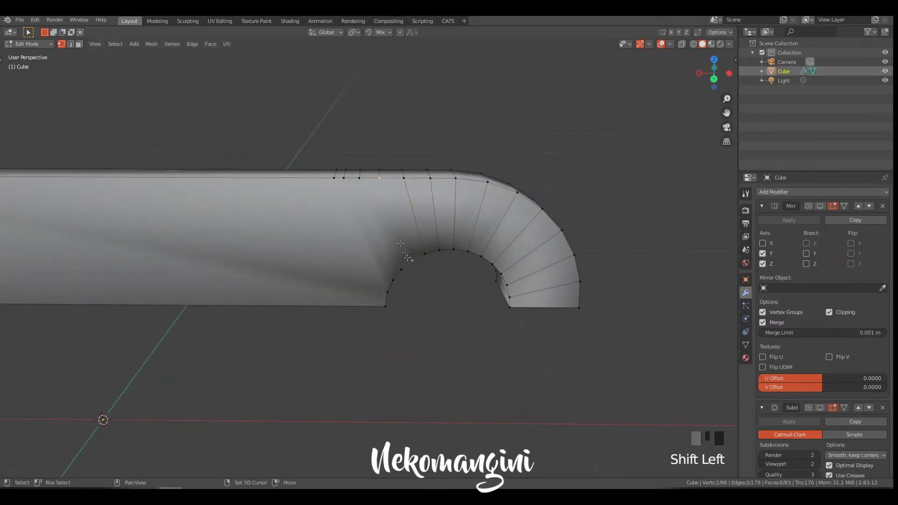
pyautogui.keyDown('shift'); pyautogui.click(388, 292); pyautogui.keyUp('shift')
pyautogui.press('2')
# Step: Add a horizontal loop cut on the end wall's outside, snap it along Z to the disc's low side vertex and connect them across the outer face
pyautogui.moveTo(388, 290); pyautogui.dragTo(557, 272, button='middle')
pyautogui.keyDown('shift'); pyautogui.moveTo(557, 272); pyautogui.dragTo(489, 192, button='middle'); pyautogui.keyUp('shift')
pyautogui.hotkey('ctrl', 'r')
pyautogui.moveTo(509, 216); pyautogui.dragTo(461, 202, button='middle')
pyautogui.keyDown('shift'); pyautogui.moveTo(460, 202); pyautogui.dragTo(407, 192, button='middle'); pyautogui.keyUp('shift')
pyautogui.hotkey('ctrl', 'r')
pyautogui.click(632, 271)
pyautogui.click(633, 271)
pyautogui.moveTo(632, 271); pyautogui.dragTo(595, 262, button='middle')
pyautogui.keyDown('ctrl'); pyautogui.moveTo(421, 197); pyautogui.dragTo(424, 227, button='middle'); pyautogui.keyUp('ctrl')
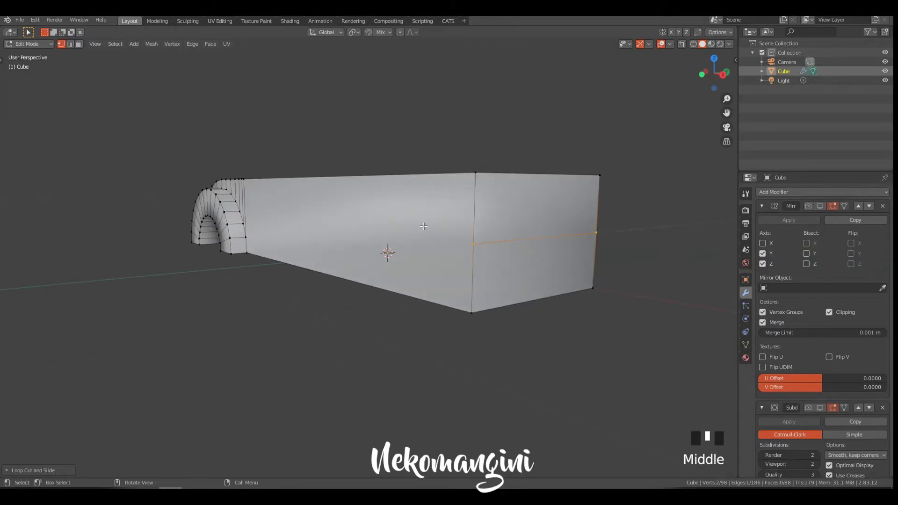
pyautogui.moveTo(423, 227)
pyautogui.keyDown('shift'); pyautogui.mouseDown(button='middle')
pyautogui.moveTo(407, 245)
pyautogui.moveTo(415, 234)
pyautogui.mouseUp(button='middle'); pyautogui.keyUp('shift')
pyautogui.press('g')
pyautogui.press('z')
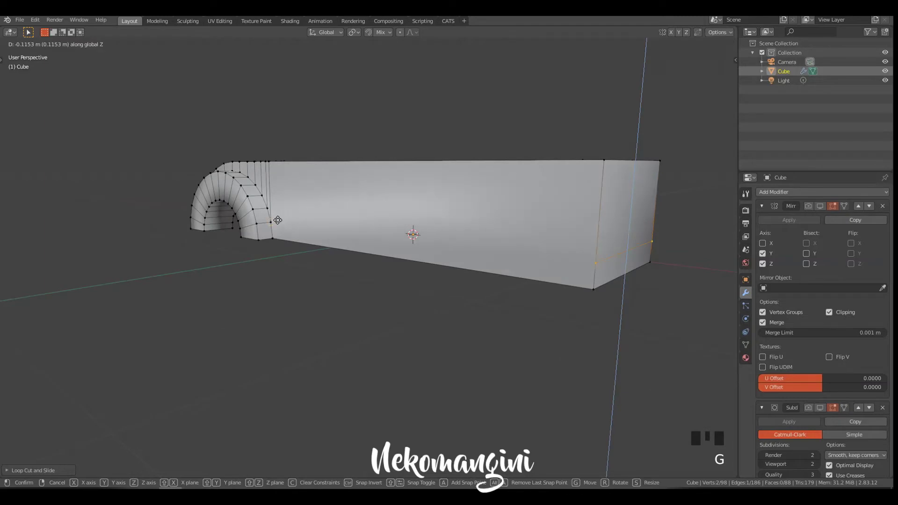
pyautogui.click(278, 219)
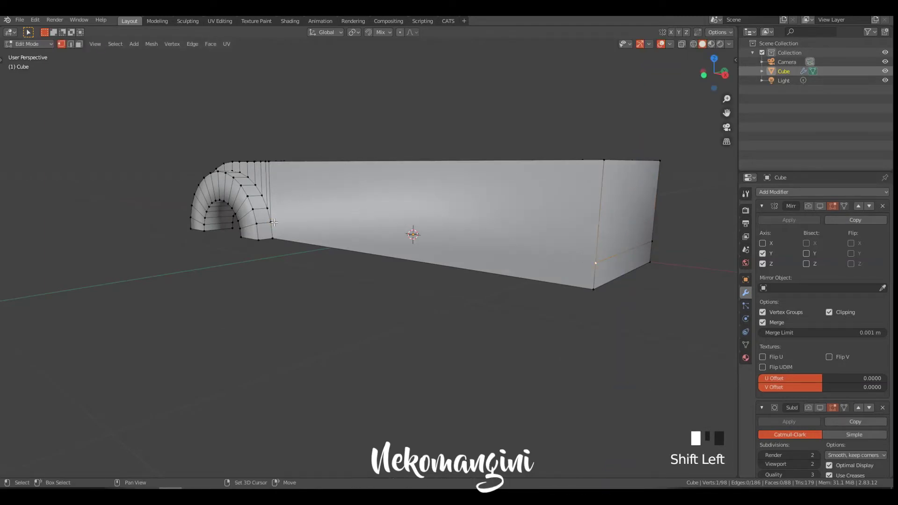
pyautogui.keyDown('shift'); pyautogui.moveTo(332, 223); pyautogui.dragTo(417, 227, button='middle'); pyautogui.keyUp('shift')
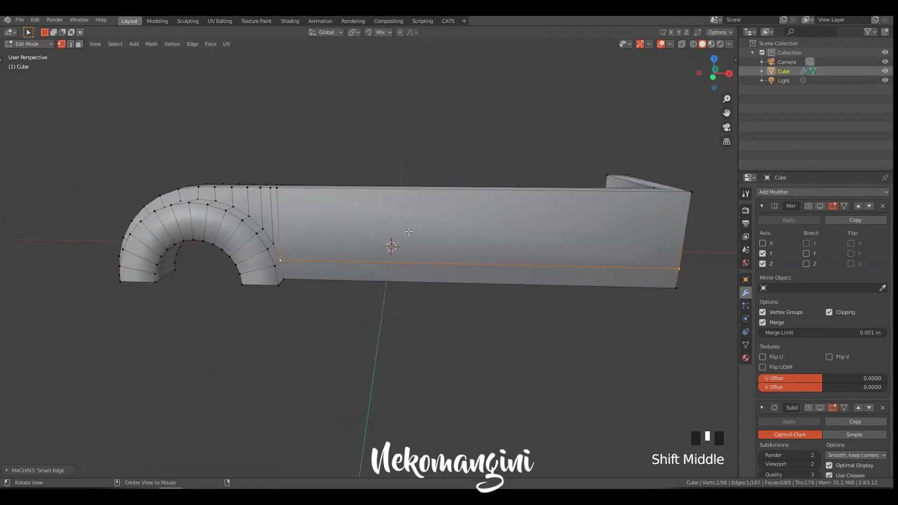
# Step: Add a horizontal loop cut on the end wall's inside, snap it along Z to the low hole-rim vertex and connect them across the inner face
pyautogui.moveTo(346, 225); pyautogui.dragTo(246, 220, button='middle')
pyautogui.hotkey('ctrl', 'r')
pyautogui.click(187, 225)
pyautogui.press('g')
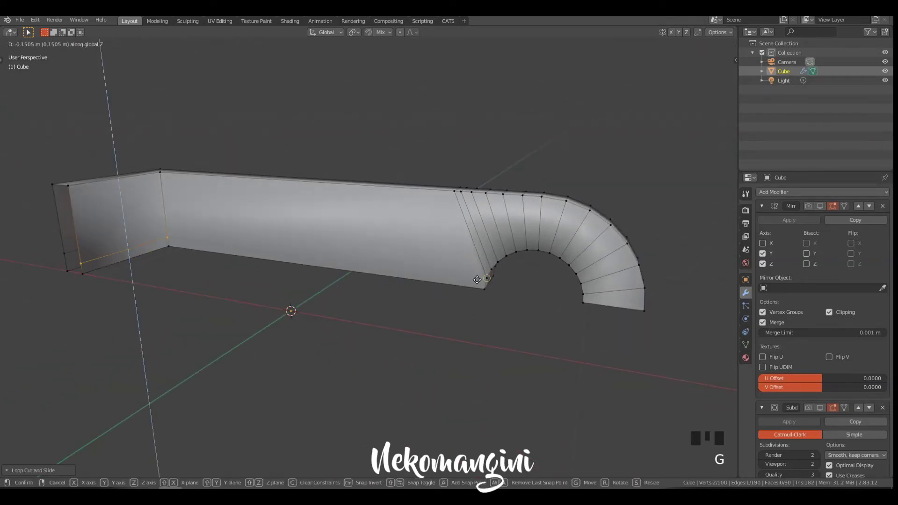
pyautogui.click(480, 279)
pyautogui.keyDown('shift'); pyautogui.click(166, 231); pyautogui.keyUp('shift')
pyautogui.press('2')
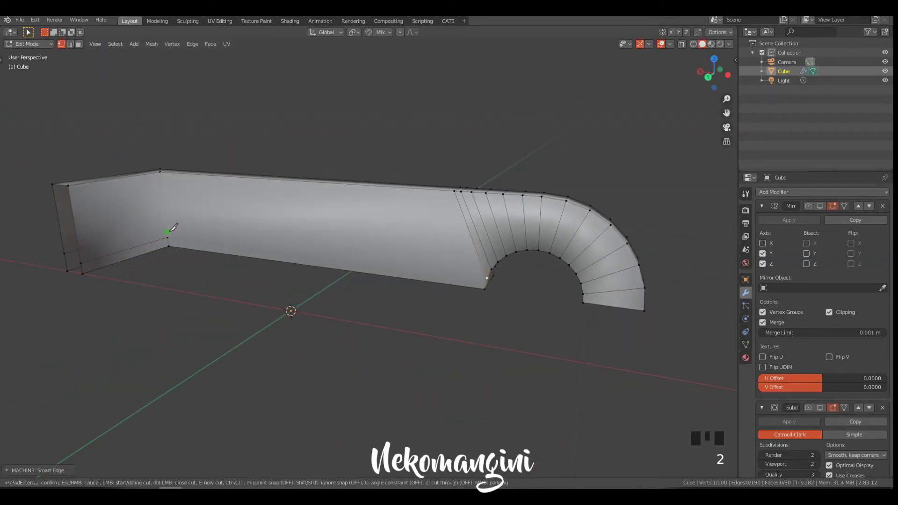
# Step: Add a centred vertical loop cut across the arm between the rounded end and the end wall
pyautogui.moveTo(458, 180); pyautogui.dragTo(264, 171, button='middle')
pyautogui.hotkey('ctrl', 'r')
pyautogui.rightClick(503, 202)
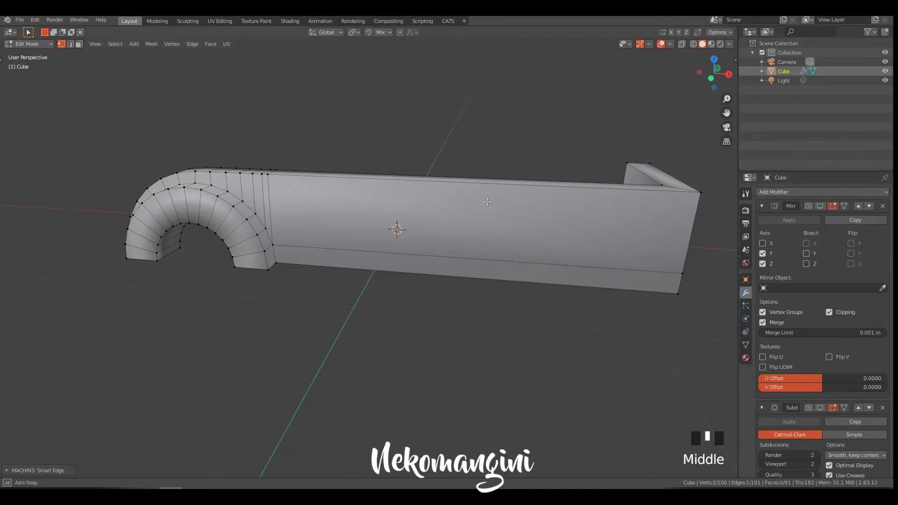
pyautogui.hotkey('ctrl', 'r')
pyautogui.click(490, 189)
pyautogui.rightClick(490, 188)
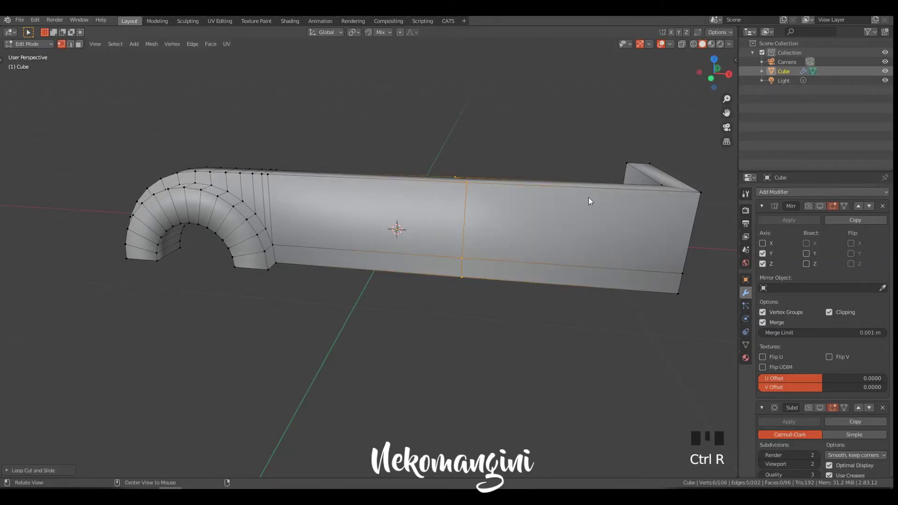
# Step: In front view, move the vertical loop along X slightly toward the end wall
pyautogui.moveTo(588, 198); pyautogui.dragTo(583, 207, button='middle')
pyautogui.press('`')
pyautogui.click(445, 164)
pyautogui.press('g')
pyautogui.press('x')
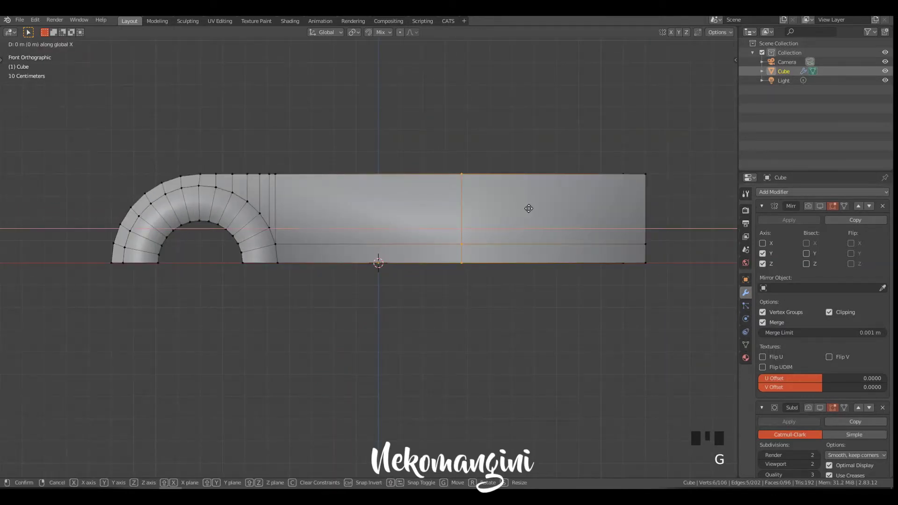
pyautogui.click(598, 203)
pyautogui.keyDown('shift'); pyautogui.moveTo(538, 193); pyautogui.dragTo(473, 182, button='middle'); pyautogui.keyUp('shift')
pyautogui.moveTo(472, 181)
pyautogui.mouseDown(button='middle')
pyautogui.moveTo(412, 224)
pyautogui.moveTo(453, 205)
pyautogui.mouseUp(button='middle')
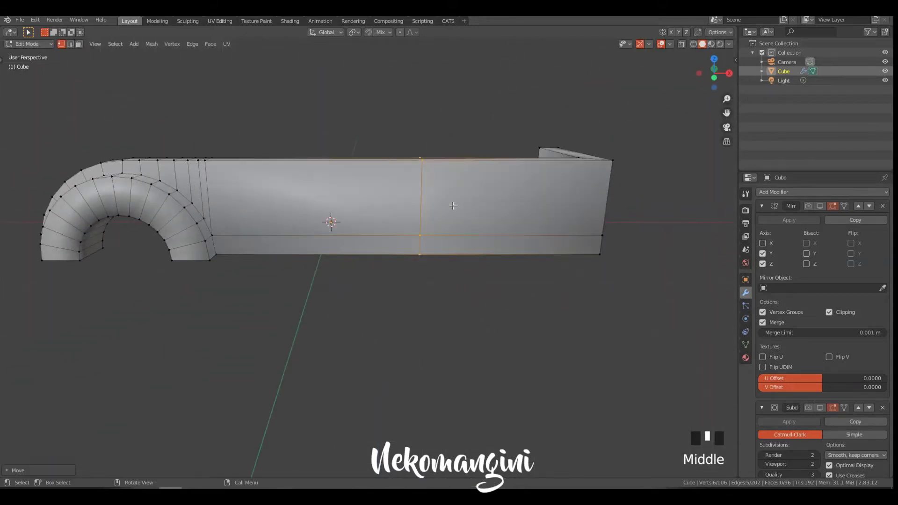
# Step: In front wireframe view, select the whole rounded end with its upper-edge cuts and move it along X toward the end wall to shorten the arm
pyautogui.press('`')
pyautogui.click(416, 177)
pyautogui.keyDown('ctrl'); pyautogui.moveTo(344, 189); pyautogui.dragTo(330, 225, button='middle'); pyautogui.keyUp('ctrl')
pyautogui.press('z')
pyautogui.click(276, 206)
pyautogui.moveTo(80, 125); pyautogui.dragTo(323, 323)
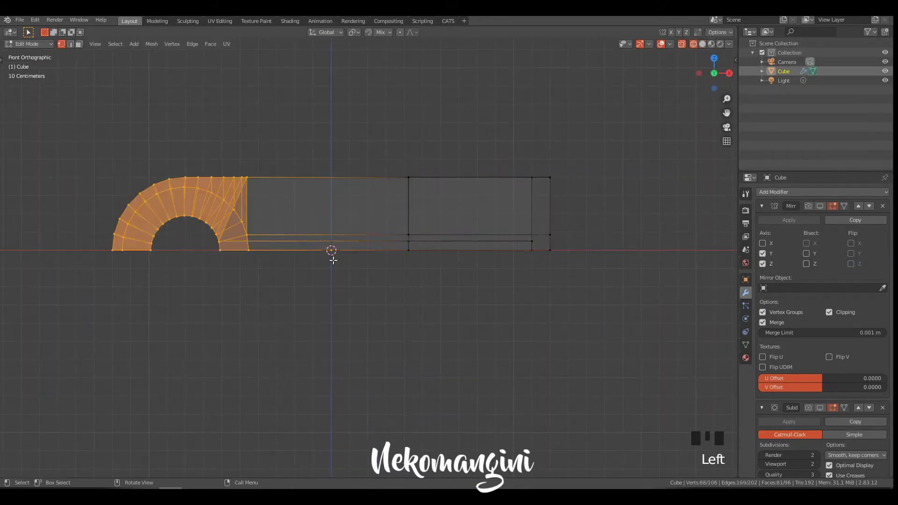
pyautogui.press('g')
pyautogui.press('x')
pyautogui.click(360, 249)
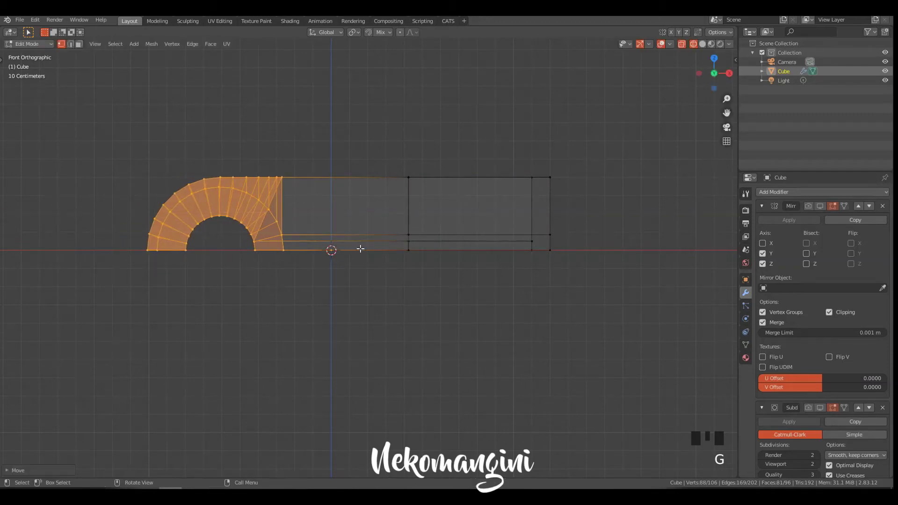
# Step: Select the arm's middle vertical loop and shift it a little along X to recentre it on the shortened arm
pyautogui.moveTo(391, 157); pyautogui.dragTo(419, 260)
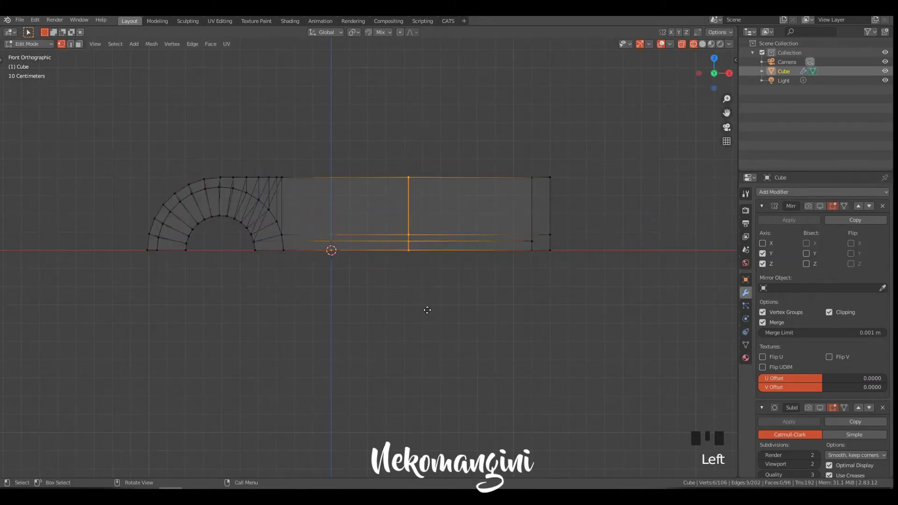
pyautogui.press('g')
pyautogui.press('x')
pyautogui.click(436, 306)
# Step: In front view, select the rounded arm end and shift it along X to adjust the arm's length
pyautogui.moveTo(84, 126); pyautogui.dragTo(280, 276)
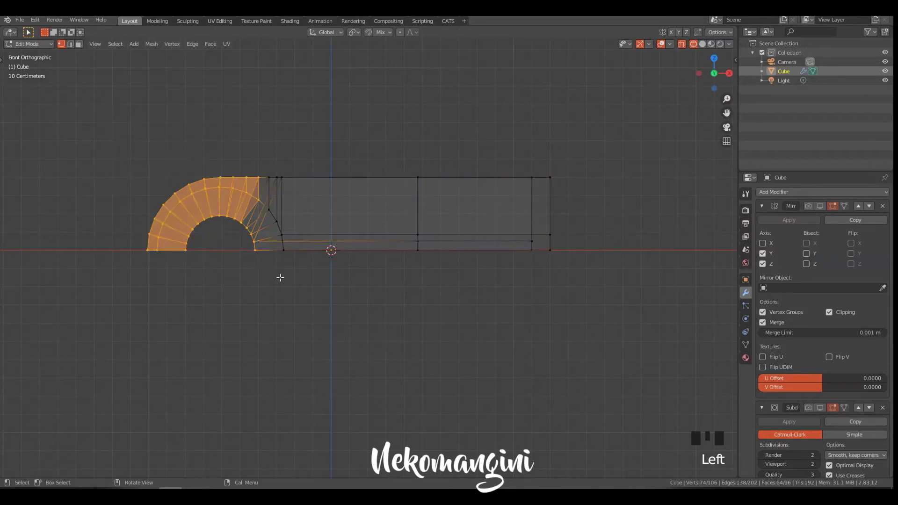
pyautogui.press('g')
pyautogui.press('x')
pyautogui.click(344, 347)
pyautogui.press('g')
pyautogui.press('x')
pyautogui.click(421, 295)
# Step: In solid view, delete the small lower face where the raised disc's side meets the arm
pyautogui.moveTo(435, 255); pyautogui.dragTo(380, 285, button='middle')
pyautogui.press('z')
pyautogui.moveTo(487, 280)
pyautogui.keyDown('ctrl'); pyautogui.mouseDown(button='middle')
pyautogui.moveTo(494, 256)
pyautogui.moveTo(440, 263)
pyautogui.mouseUp(button='middle'); pyautogui.keyUp('ctrl')
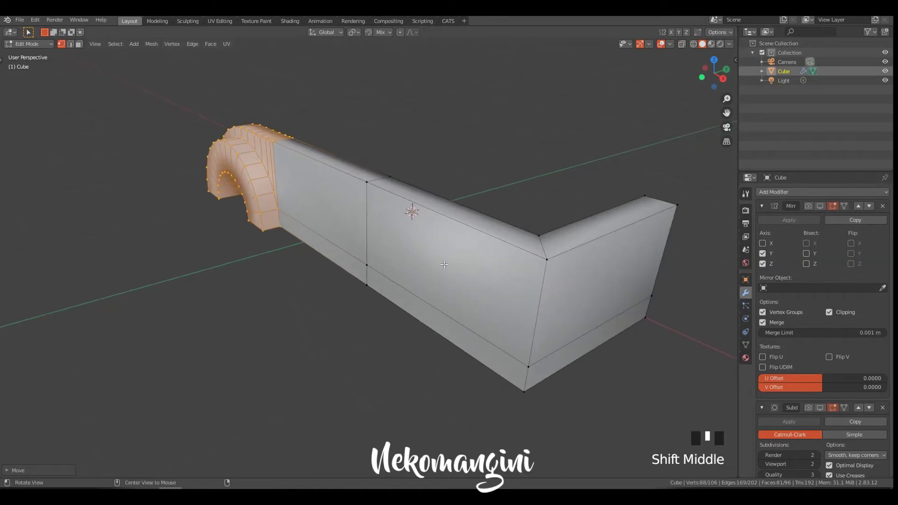
pyautogui.keyDown('shift'); pyautogui.moveTo(420, 224); pyautogui.dragTo(393, 187, button='middle'); pyautogui.keyUp('shift')
pyautogui.moveTo(335, 199); pyautogui.dragTo(405, 215, button='middle')
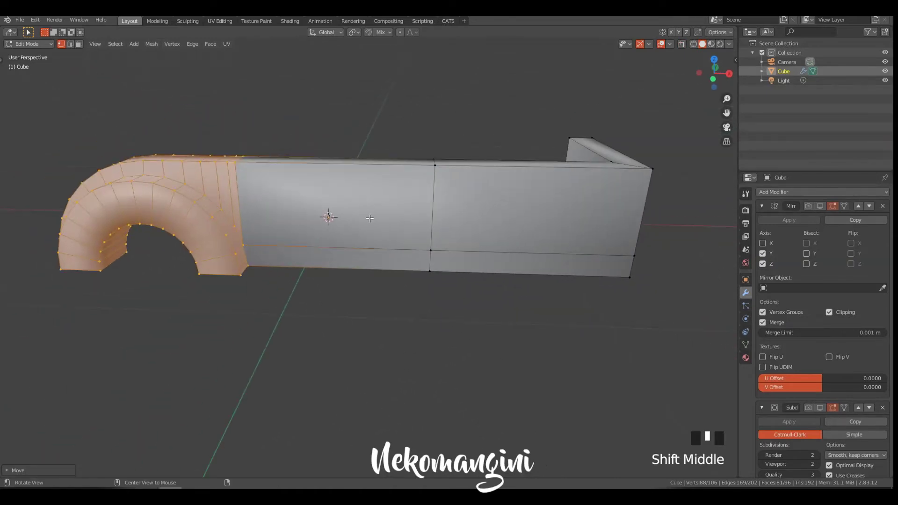
pyautogui.click(439, 278)
pyautogui.moveTo(292, 246); pyautogui.dragTo(296, 255, button='middle')
pyautogui.click(243, 250)
pyautogui.press('x')
pyautogui.click(240, 271)
# Step: Extrude the arm's lower strip face beside the disc outward and move it along Y to line up with the disc's outer face
pyautogui.scroll(2, 281, 253)
pyautogui.click(289, 249)
pyautogui.moveTo(289, 249); pyautogui.dragTo(300, 260, button='middle')
pyautogui.press('e')
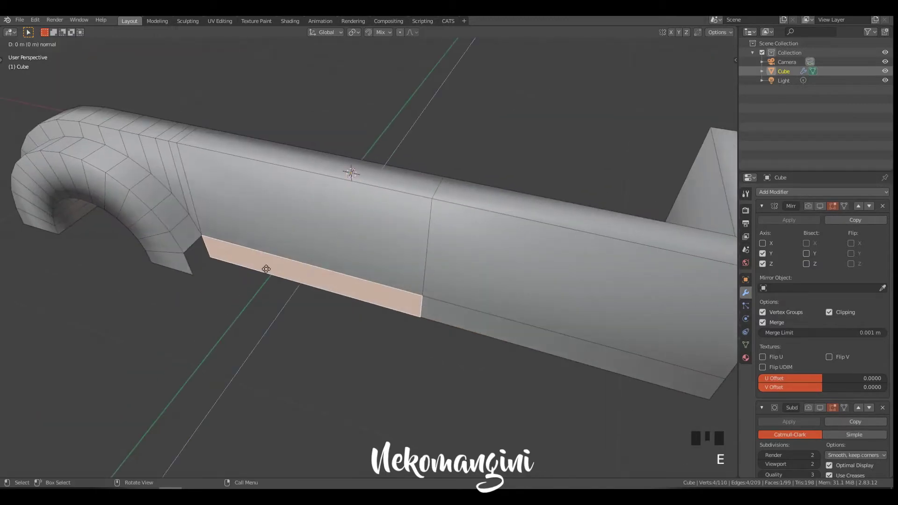
pyautogui.click(261, 286)
pyautogui.keyDown('shift'); pyautogui.moveTo(230, 262); pyautogui.dragTo(461, 238, button='middle'); pyautogui.keyUp('shift')
pyautogui.press('g')
pyautogui.press('y')
pyautogui.click(289, 264)
# Step: Adjust the extruded strip along X and delete the surplus geometry where it meets the rounded end
pyautogui.press('Tab')
pyautogui.keyDown('ctrl'); pyautogui.moveTo(513, 199); pyautogui.dragTo(603, 304); pyautogui.keyUp('ctrl')
pyautogui.moveTo(359, 236); pyautogui.dragTo(357, 216, button='middle')
pyautogui.press('g')
pyautogui.press('x')
pyautogui.click(414, 210)
pyautogui.click(331, 217)
pyautogui.press('x')
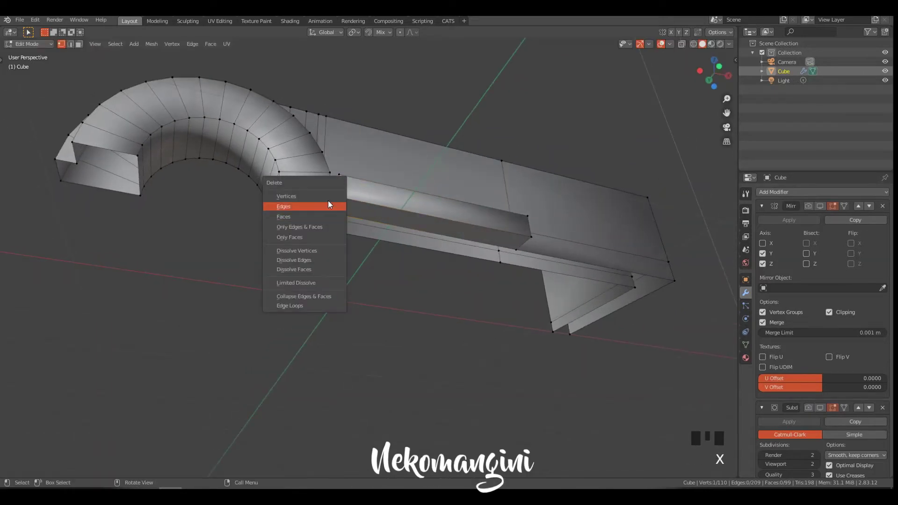
pyautogui.click(329, 196)
pyautogui.click(333, 196)
# Step: Merge the strip's near-end vertices into the disc's edge and its far-end vertices into the arm's middle loop, tapering the strip
pyautogui.moveTo(361, 255); pyautogui.dragTo(345, 290, button='middle')
pyautogui.moveTo(330, 216); pyautogui.dragTo(300, 234, button='middle')
pyautogui.scroll(2, 321, 233)
pyautogui.click(299, 233)
pyautogui.press('1')
pyautogui.click(305, 269)
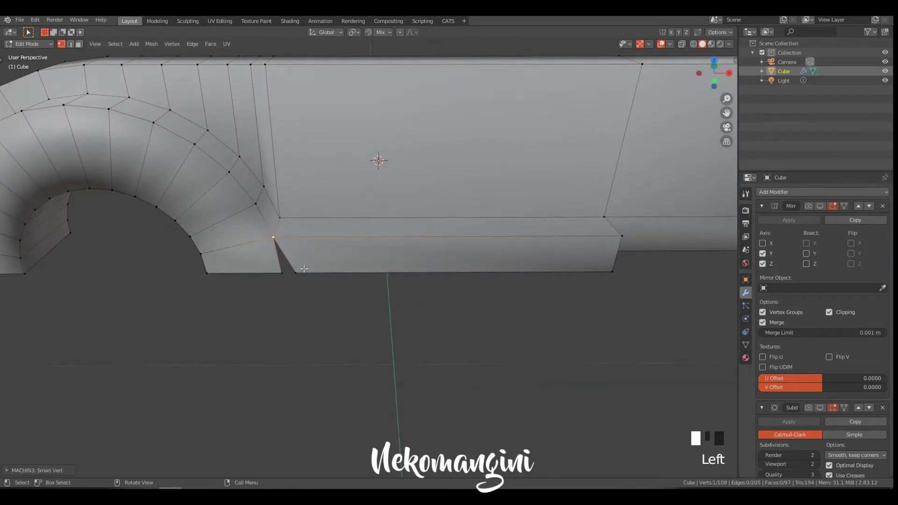
pyautogui.moveTo(506, 263); pyautogui.dragTo(465, 278, button='middle')
pyautogui.press('1')
pyautogui.click(459, 321)
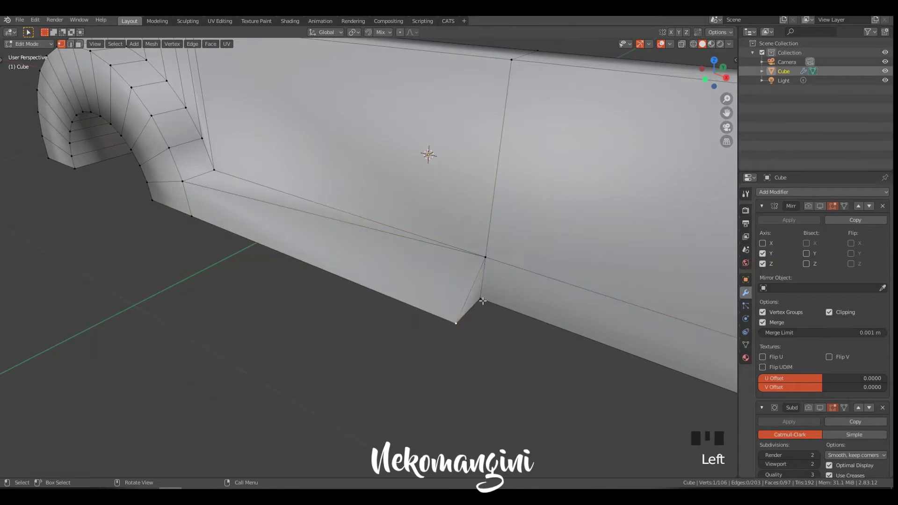
pyautogui.press('1')
# Step: Show the smoothed bracket in Object Mode and apply its Mirror modifier
pyautogui.keyDown('shift'); pyautogui.moveTo(491, 286); pyautogui.dragTo(387, 243, button='middle'); pyautogui.keyUp('shift')
pyautogui.press('alt+button4')
pyautogui.press('Tab')
pyautogui.moveTo(396, 280); pyautogui.dragTo(380, 247, button='middle')
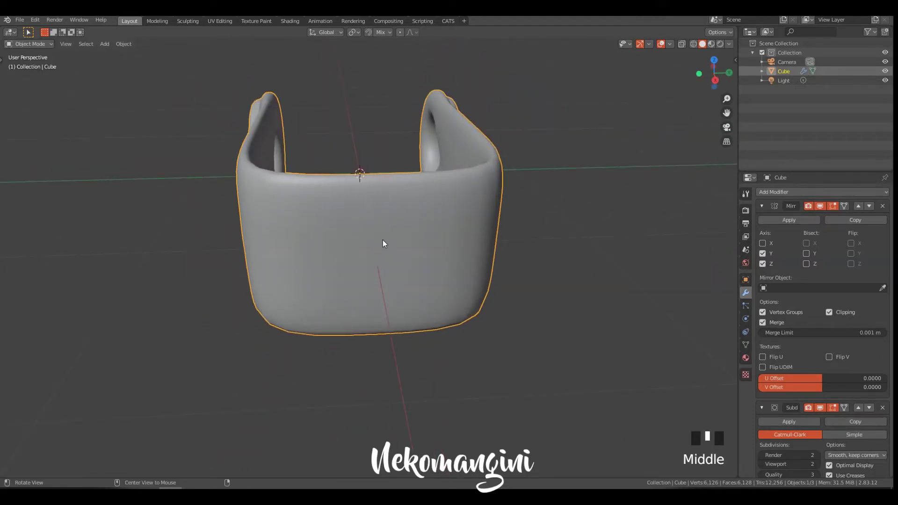
pyautogui.press('Tab')
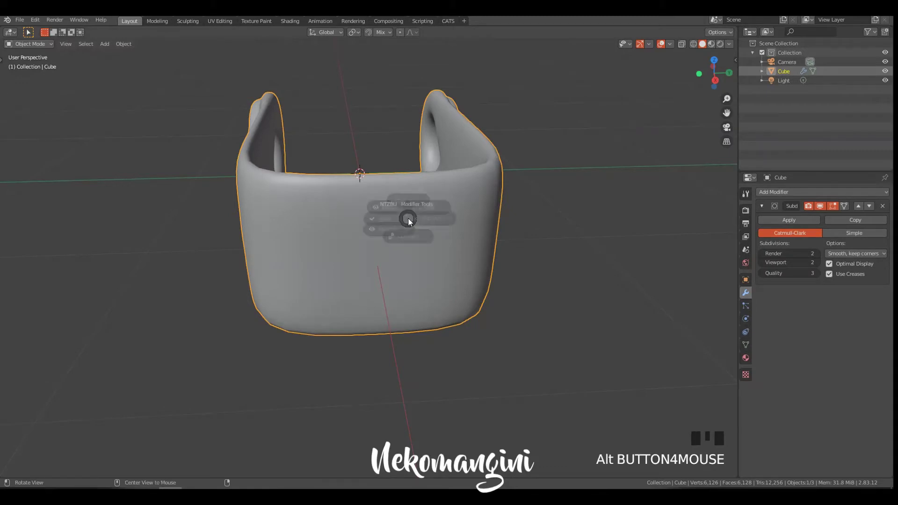
# Step: Scale the outer end wall's two vertices above and below the centre apart along Z, almost to the wall's edges
pyautogui.press('Tab')
pyautogui.moveTo(379, 251); pyautogui.dragTo(421, 236, button='middle')
pyautogui.keyDown('shift'); pyautogui.click(423, 236); pyautogui.keyUp('shift')
pyautogui.press('s')
pyautogui.press('z')
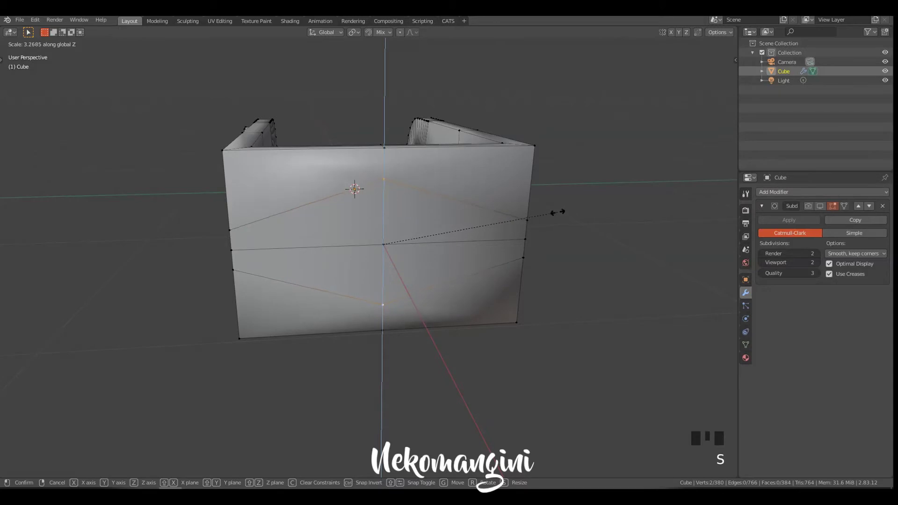
pyautogui.click(606, 202)
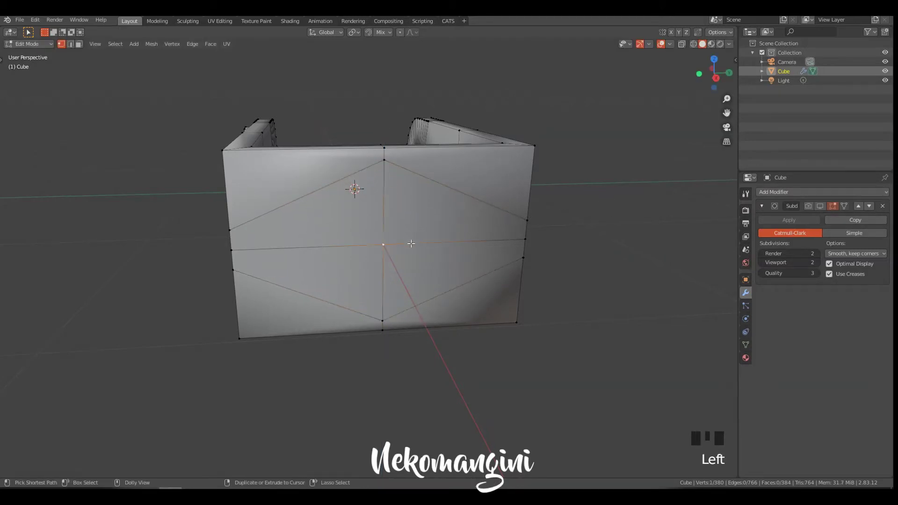
# Step: Vertex-bevel the outer end wall's centre vertex and turn the resulting patch into a circle
pyautogui.hotkey('ctrl', 'shift', 'b')
pyautogui.click(481, 237)
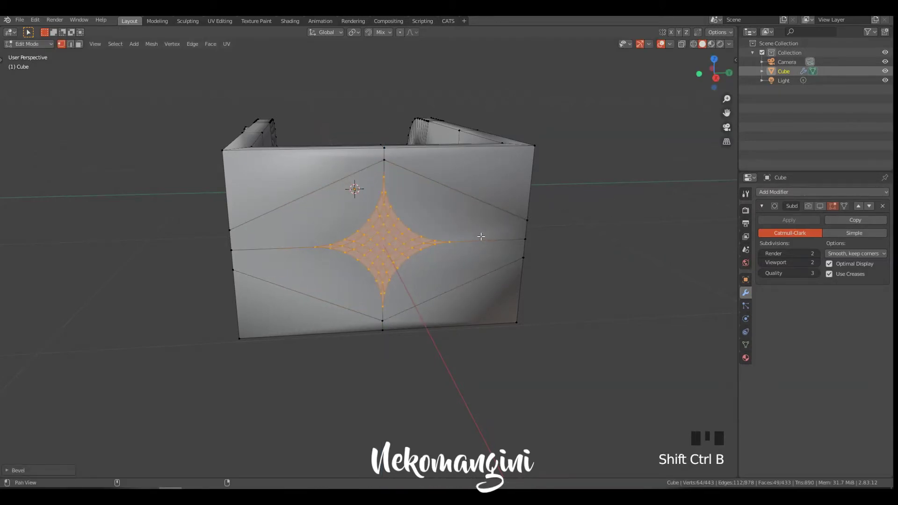
pyautogui.hotkey('shift', 'alt', 'd')
# Step: In right view, rotate the circular patch 10° about X and scale it up about 1.66 times with X locked
pyautogui.press('`')
pyautogui.keyDown('ctrl'); pyautogui.moveTo(402, 233); pyautogui.dragTo(503, 230, button='middle'); pyautogui.keyUp('ctrl')
pyautogui.press('r')
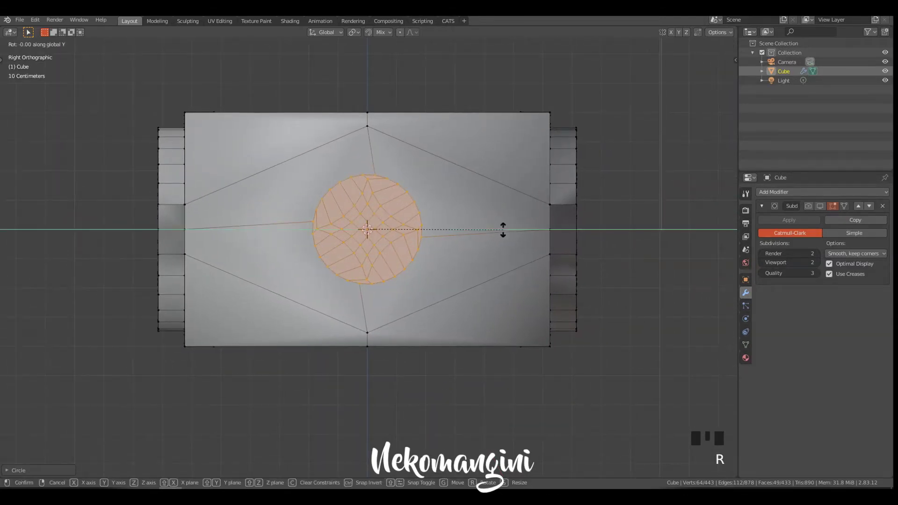
pyautogui.press('x')
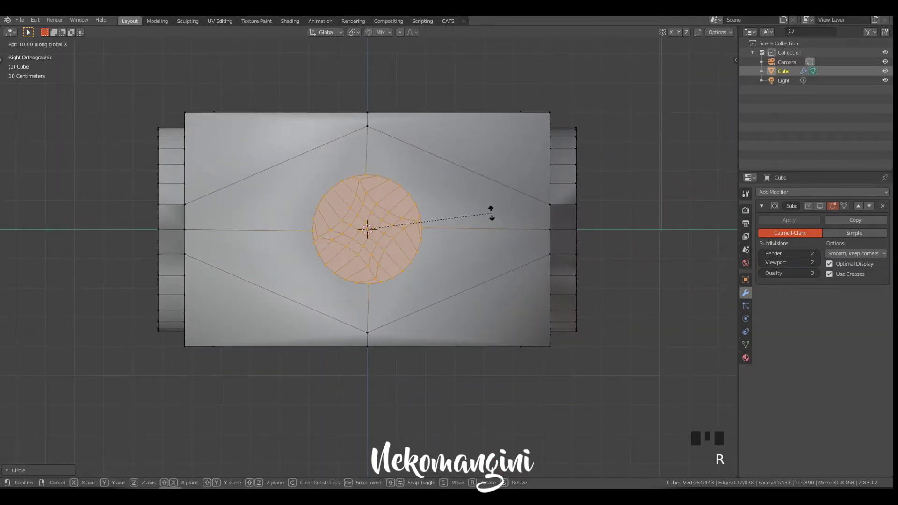
pyautogui.click(493, 229)
pyautogui.press('s')
pyautogui.hotkey('shift', 'x')
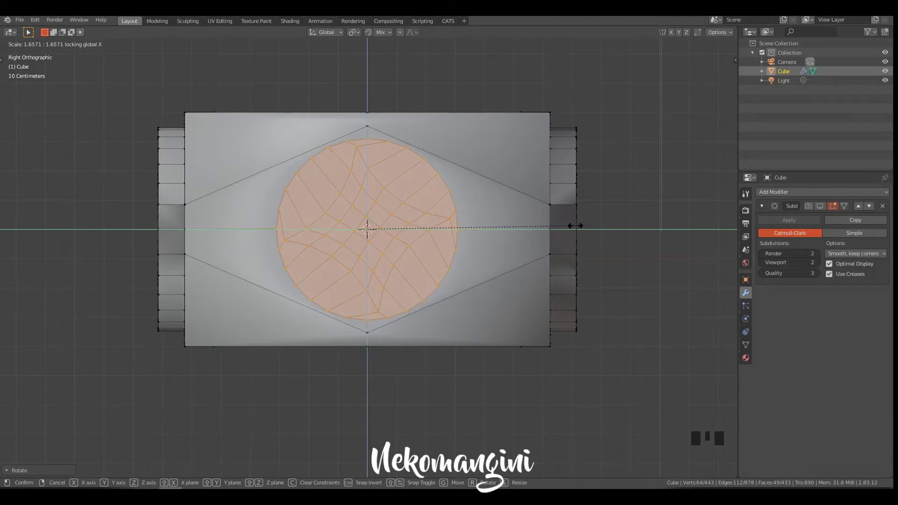
pyautogui.click(575, 225)
# Step: Extrude the circular patch outward from the end wall to form a raised disc and fine-tune its height
pyautogui.moveTo(575, 225); pyautogui.dragTo(407, 239, button='middle')
pyautogui.press('e')
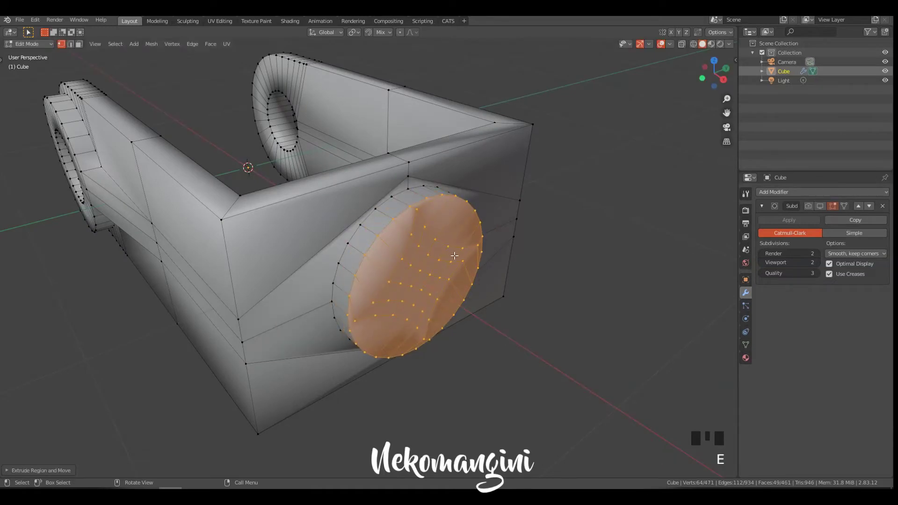
pyautogui.click(426, 247)
pyautogui.moveTo(425, 247); pyautogui.dragTo(417, 217, button='middle')
pyautogui.hotkey('ctrl', 'z')
pyautogui.press('g')
pyautogui.click(442, 243)
pyautogui.moveTo(480, 249); pyautogui.dragTo(471, 238, button='middle')
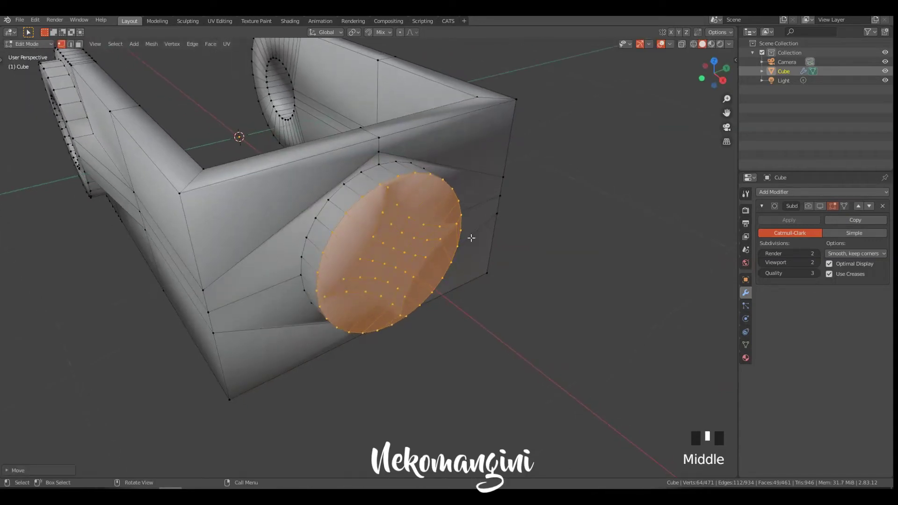
# Step: Extrude the raised disc's face again and scale it inward to about half size with X locked
pyautogui.press('e')
pyautogui.press('s')
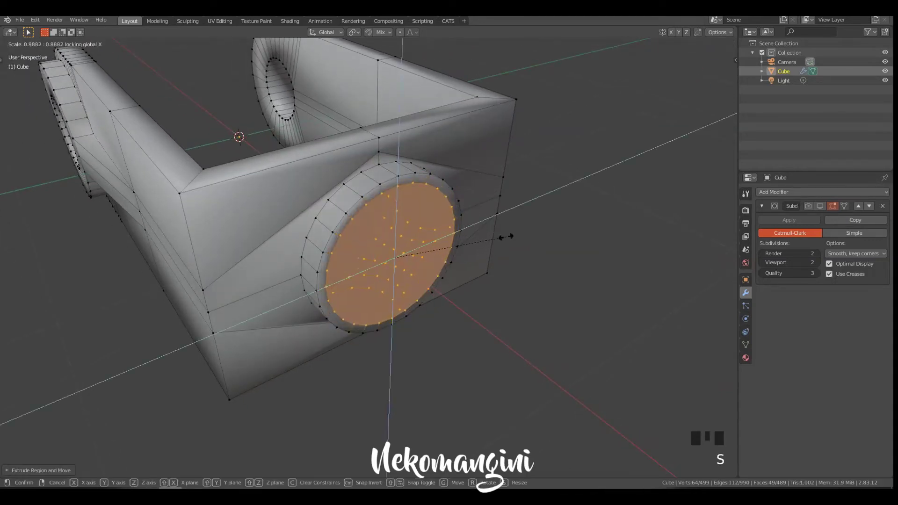
pyautogui.click(461, 247)
# Step: On the end wall's inner side, scale the two vertices above and below the centre apart along Z, almost to the wall's edges
pyautogui.moveTo(402, 171); pyautogui.dragTo(406, 220, button='middle')
pyautogui.click(402, 186)
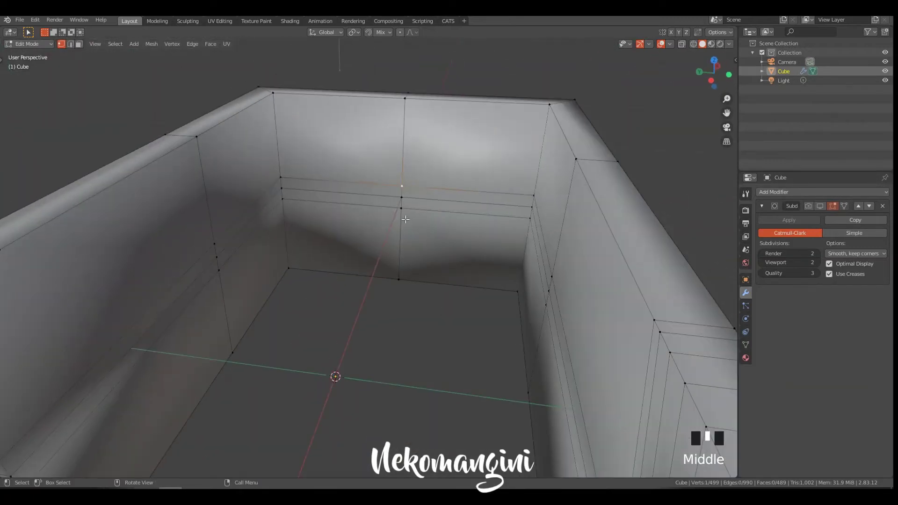
pyautogui.keyDown('shift'); pyautogui.click(404, 177); pyautogui.keyUp('shift')
pyautogui.press('s')
pyautogui.press('z')
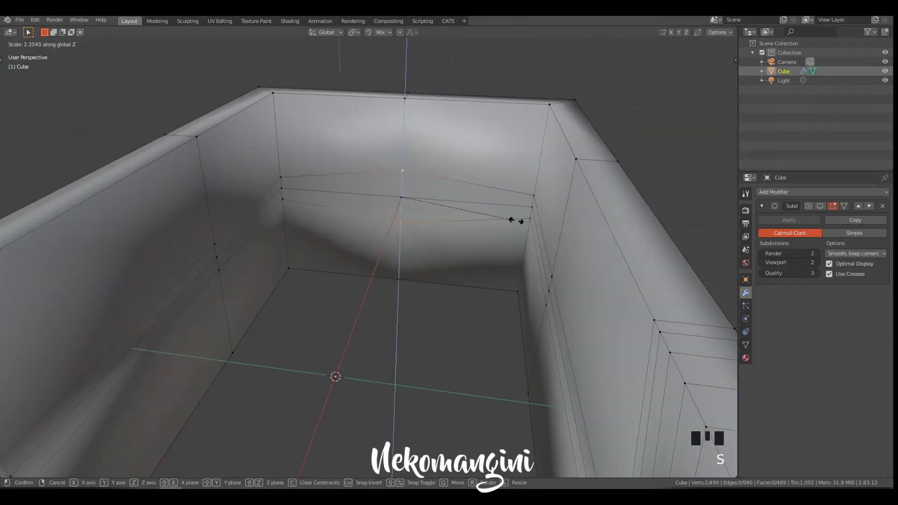
pyautogui.click(2, 199)
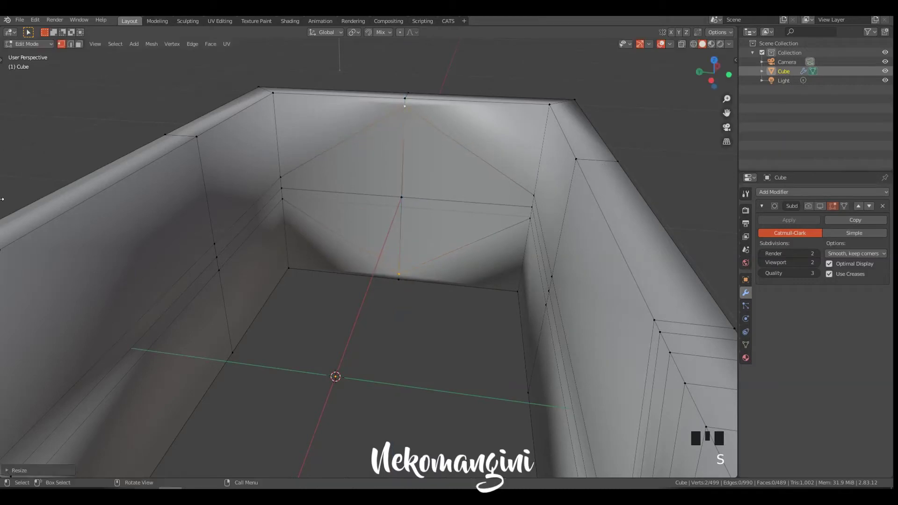
# Step: In right wireframe view, vertex-bevel the inner wall's centre vertex and turn the resulting patch into a circle
pyautogui.click(412, 202)
pyautogui.moveTo(411, 202); pyautogui.dragTo(315, 196, button='middle')
pyautogui.press('`')
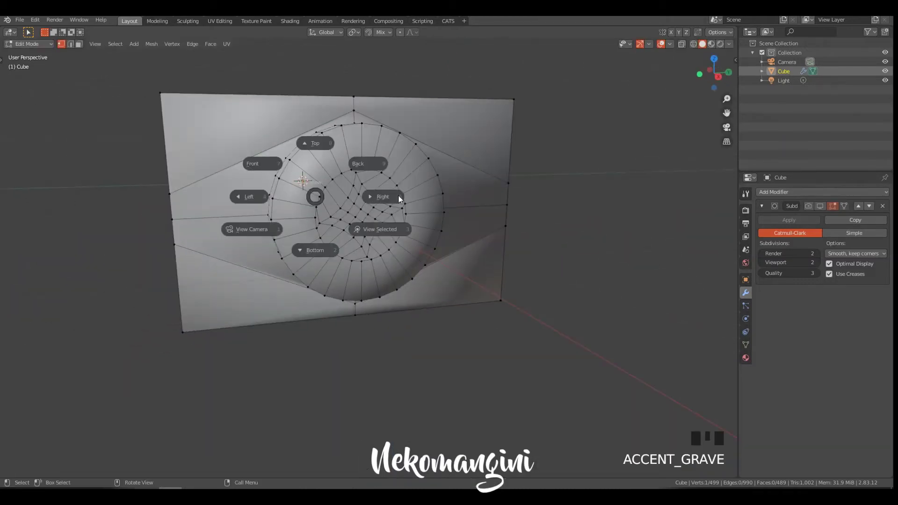
pyautogui.click(399, 196)
pyautogui.press('z')
pyautogui.click(448, 207)
pyautogui.hotkey('ctrl', 'shift', 'b')
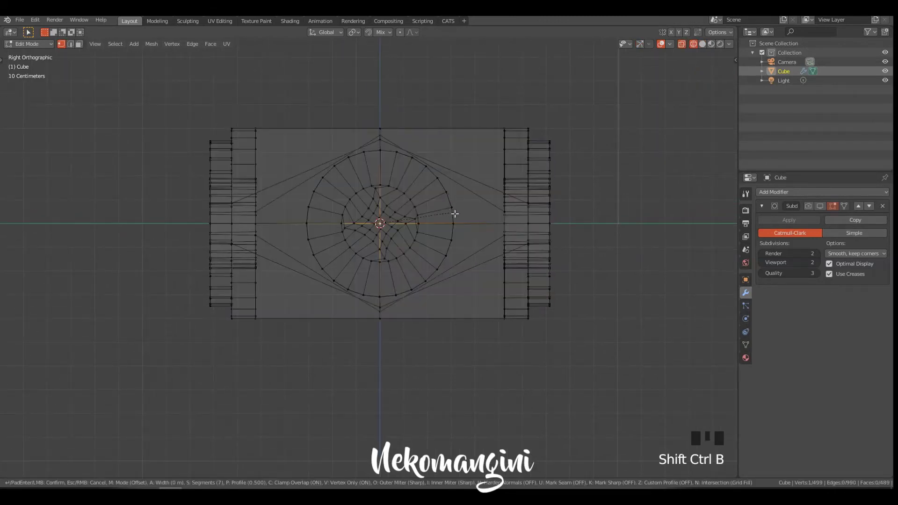
pyautogui.click(495, 212)
pyautogui.hotkey('shift', 'alt', 'd')
# Step: Rotate the inner circle 10° about X and scale it up about 1.31 times with X locked to match the outer inset circle
pyautogui.keyDown('ctrl'); pyautogui.moveTo(495, 215); pyautogui.dragTo(479, 206, button='middle'); pyautogui.keyUp('ctrl')
pyautogui.keyDown('shift'); pyautogui.moveTo(479, 206); pyautogui.dragTo(488, 234, button='middle'); pyautogui.keyUp('shift')
pyautogui.press('r')
pyautogui.press('x')
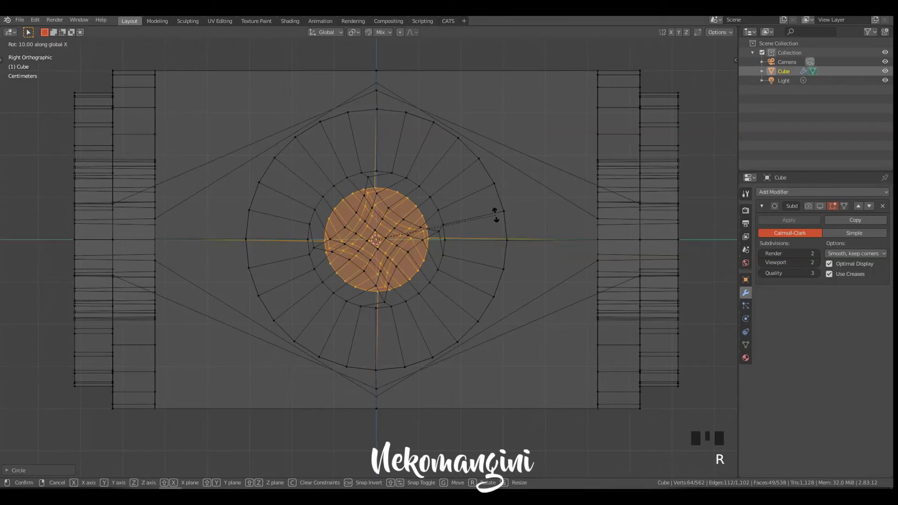
pyautogui.click(500, 255)
pyautogui.press('s')
pyautogui.hotkey('shift', 'x')
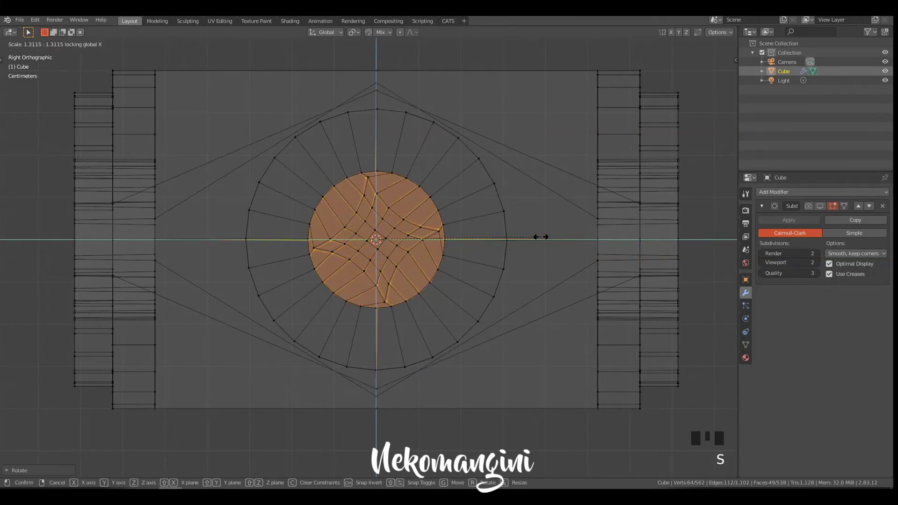
pyautogui.click(541, 237)
# Step: Select both inner and outer circular patches and bridge them to cut a round hole through the end wall
pyautogui.moveTo(302, 163)
pyautogui.keyDown('shift'); pyautogui.mouseDown()
pyautogui.moveTo(336, 225)
pyautogui.moveTo(440, 315)
pyautogui.moveTo(460, 319)
pyautogui.mouseUp(); pyautogui.keyUp('shift')
pyautogui.hotkey('shift', 'z')
pyautogui.moveTo(467, 257)
pyautogui.mouseDown(button='middle')
pyautogui.moveTo(468, 279)
pyautogui.moveTo(436, 252)
pyautogui.moveTo(443, 242)
pyautogui.moveTo(385, 253)
pyautogui.mouseUp(button='middle')
pyautogui.hotkey('ctrl', 'e')
pyautogui.click(433, 256)
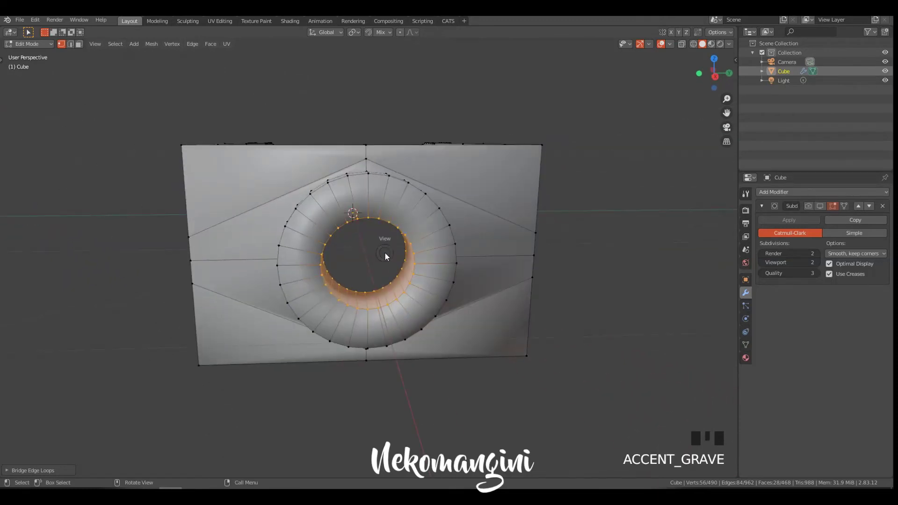
# Step: In right wireframe view, select all geometry below the horizontal centre line and delete it
pyautogui.press('`')
pyautogui.click(481, 254)
pyautogui.press('z')
pyautogui.click(180, 264)
pyautogui.moveTo(133, 252); pyautogui.dragTo(695, 425)
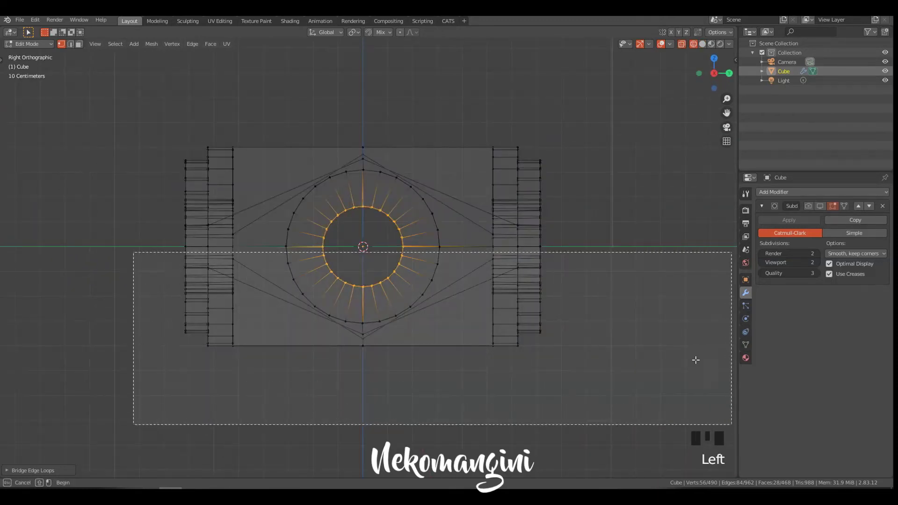
pyautogui.press('x')
pyautogui.click(581, 241)
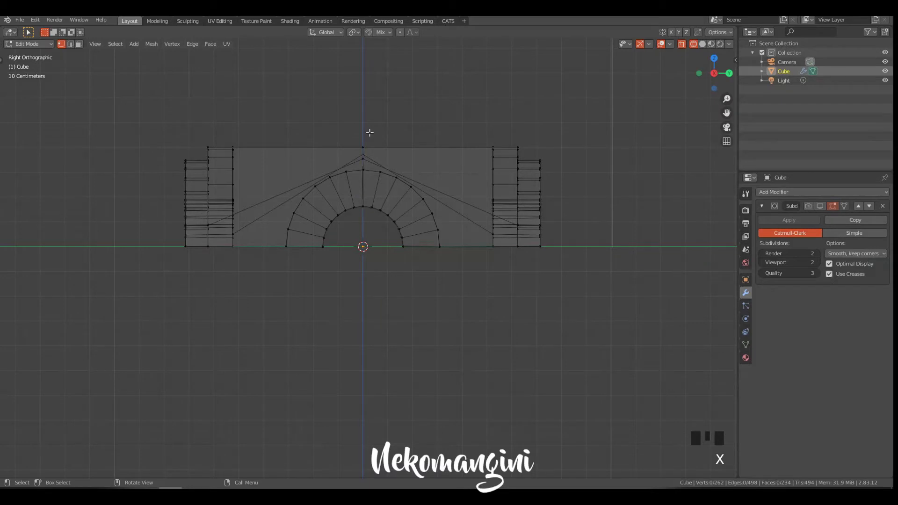
# Step: Delete the half of the bracket on the positive Y side and return to solid shading
pyautogui.moveTo(421, 218); pyautogui.dragTo(568, 336)
pyautogui.press('x')
pyautogui.click(579, 157)
pyautogui.press('z')
pyautogui.click(552, 213)
# Step: Add a Mirror modifier on Y, move it above the Subdivision modifier, and enable its Z axis and Clipping
pyautogui.moveTo(497, 206); pyautogui.dragTo(484, 254, button='middle')
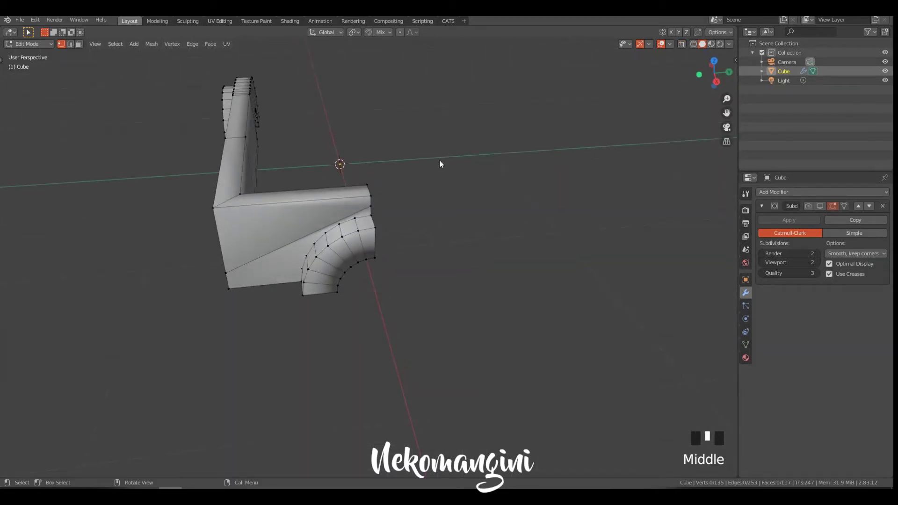
pyautogui.press('Tab')
pyautogui.hotkey('shift', 'alt', 'y')
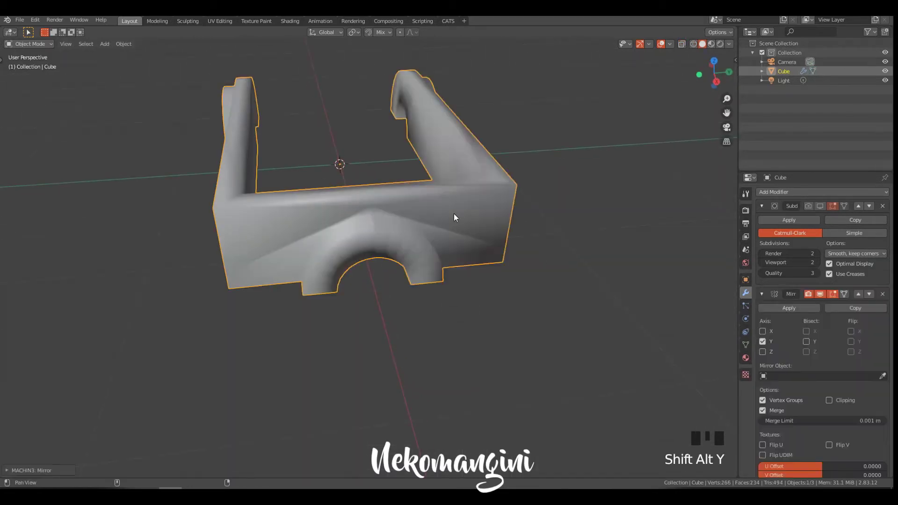
pyautogui.click(870, 206)
pyautogui.click(771, 264)
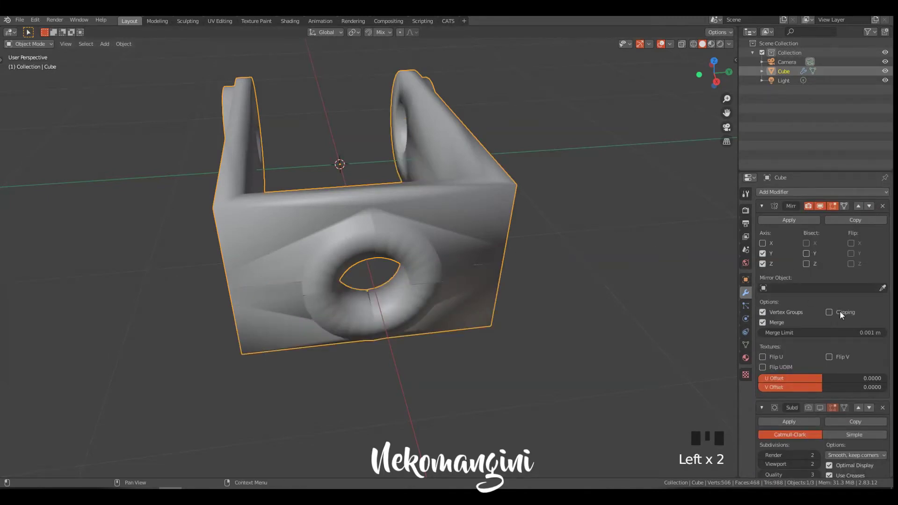
# Step: In right wireframe view, select the centre-line vertices beside the end wall's hole and try to move them along Z
pyautogui.keyDown('shift'); pyautogui.moveTo(420, 214); pyautogui.dragTo(519, 217, button='middle'); pyautogui.keyUp('shift')
pyautogui.keyDown('ctrl'); pyautogui.moveTo(519, 216); pyautogui.dragTo(440, 166, button='middle'); pyautogui.keyUp('ctrl')
pyautogui.press('Tab')
pyautogui.press('`')
pyautogui.press('z')
pyautogui.click(276, 241)
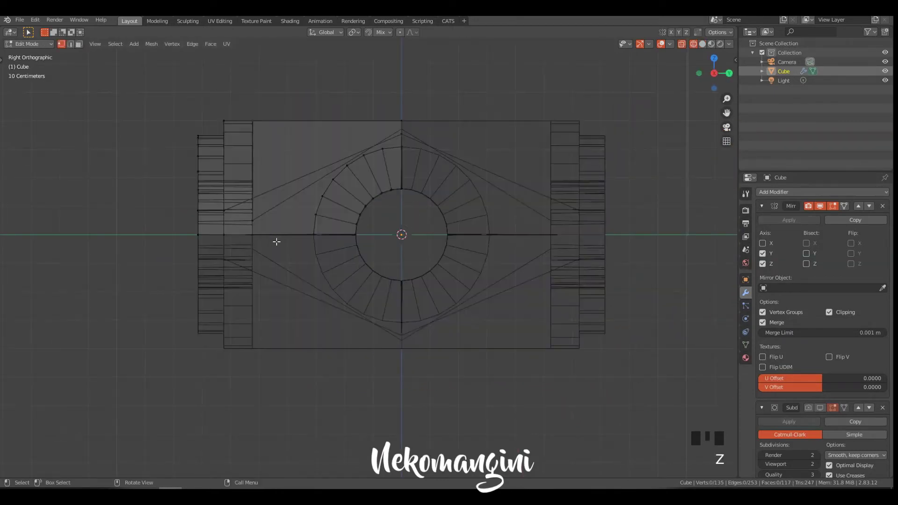
pyautogui.moveTo(293, 226); pyautogui.dragTo(539, 260)
pyautogui.press('g')
pyautogui.press('z')
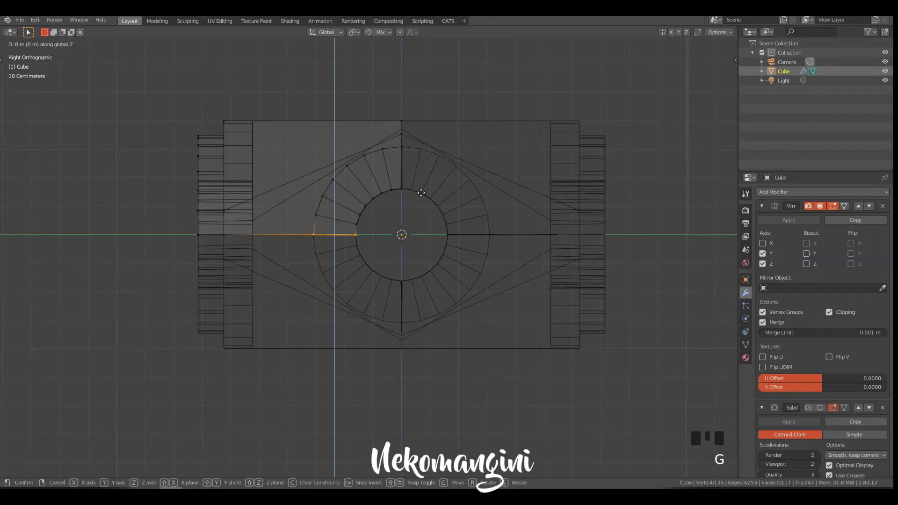
pyautogui.press('g')
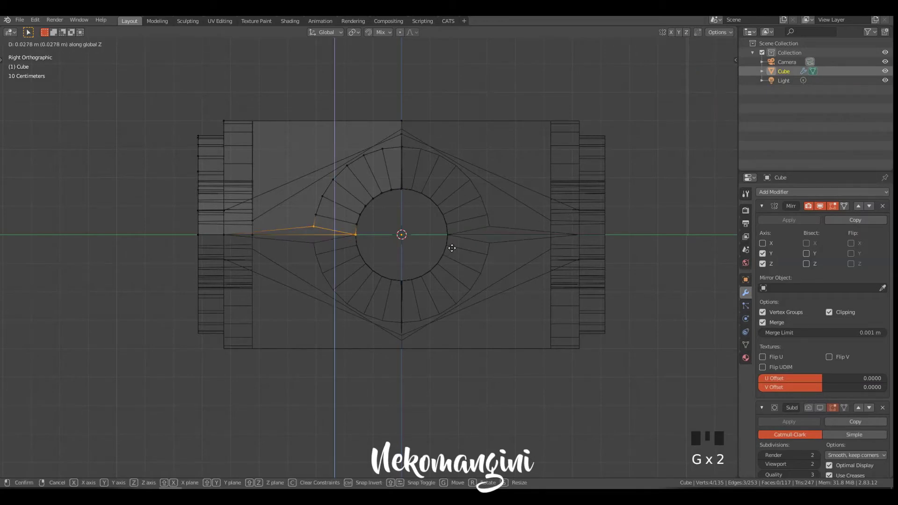
pyautogui.rightClick(452, 260)
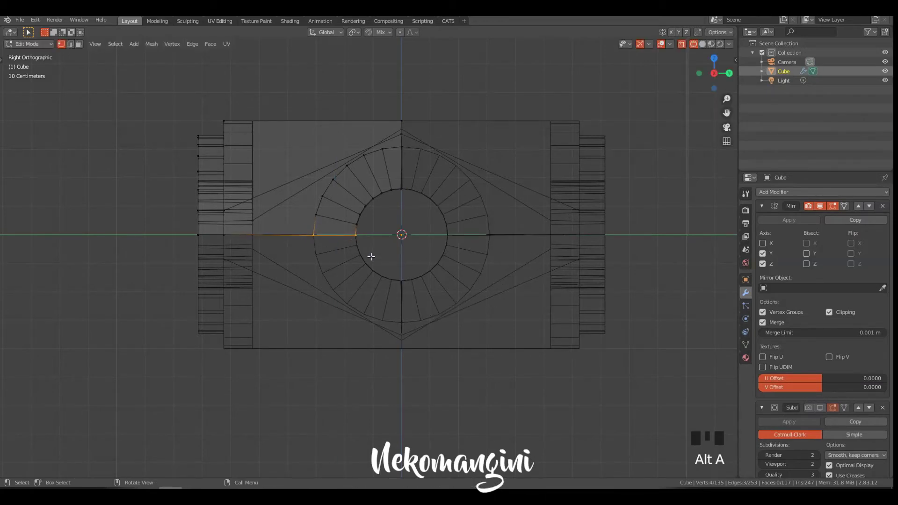
# Step: Undo the last move and move the inner hole-edge vertices beside the centre line along Z onto the mirror plane
pyautogui.moveTo(368, 251)
pyautogui.keyDown('ctrl'); pyautogui.mouseDown(button='middle')
pyautogui.moveTo(387, 237)
pyautogui.moveTo(371, 238)
pyautogui.mouseUp(button='middle'); pyautogui.keyUp('ctrl')
pyautogui.hotkey('ctrl', 'z')
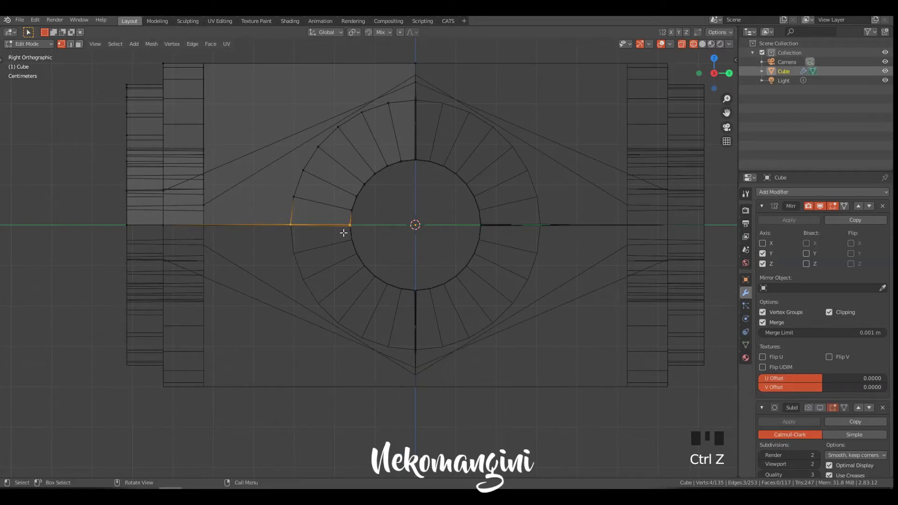
pyautogui.click(371, 237)
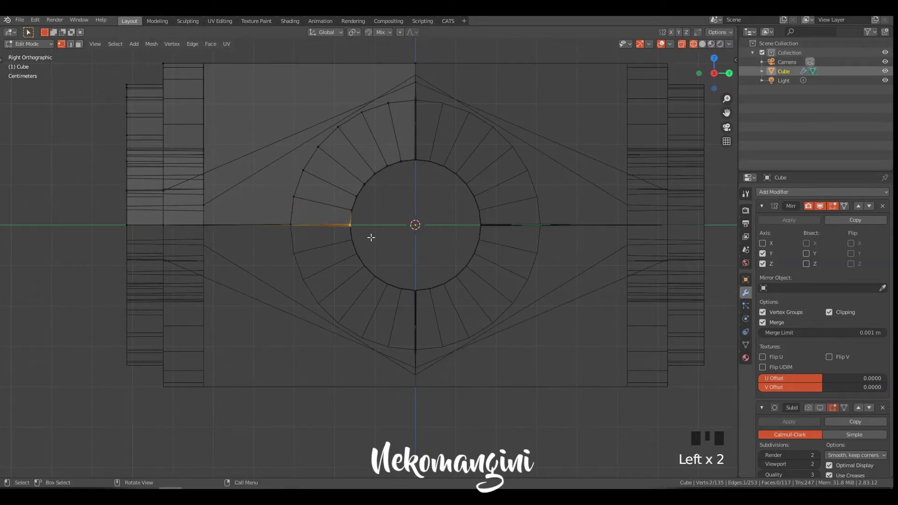
pyautogui.hotkey('alt', 'a')
pyautogui.press('g')
pyautogui.press('z')
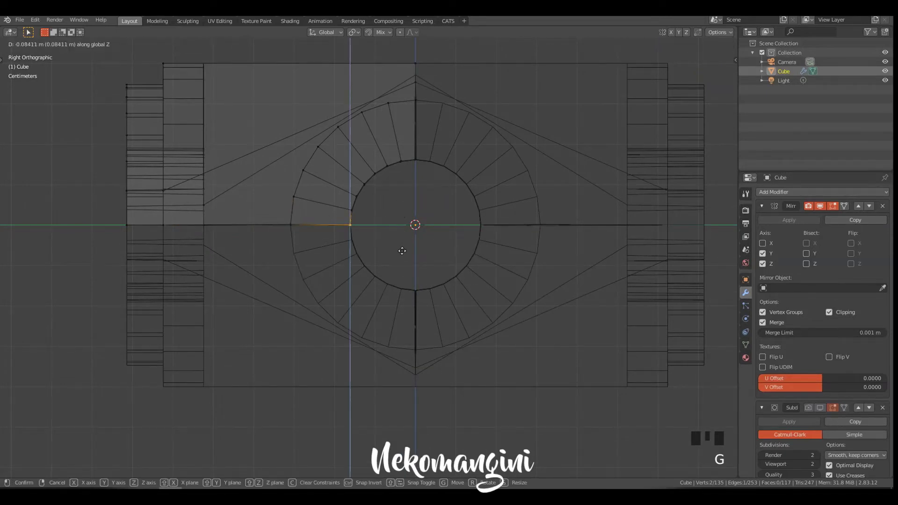
pyautogui.click(403, 248)
# Step: Move the raised ring's outer centre-line vertices along Z onto the mirror plane and return to solid shading
pyautogui.moveTo(260, 214); pyautogui.dragTo(315, 243)
pyautogui.press('g')
pyautogui.press('z')
pyautogui.click(314, 285)
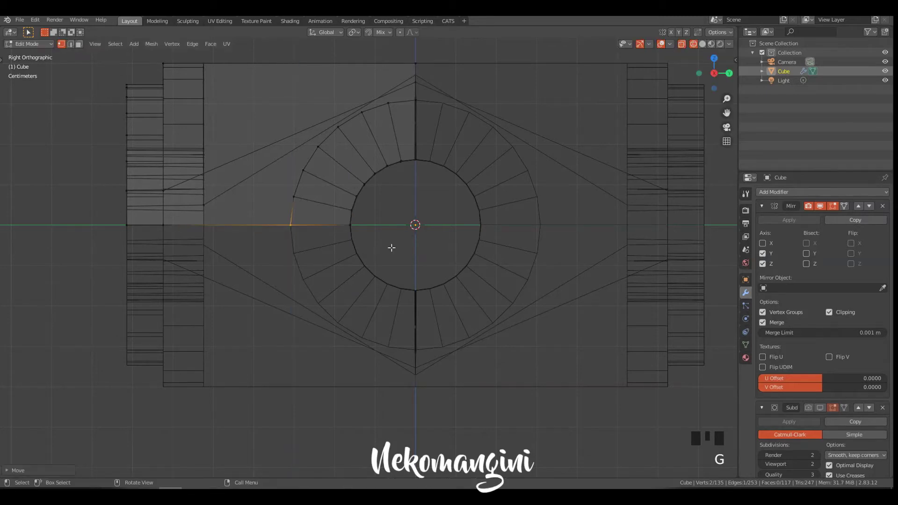
pyautogui.press('z')
pyautogui.click(453, 219)
pyautogui.keyDown('ctrl'); pyautogui.moveTo(453, 218); pyautogui.dragTo(374, 208, button='middle'); pyautogui.keyUp('ctrl')
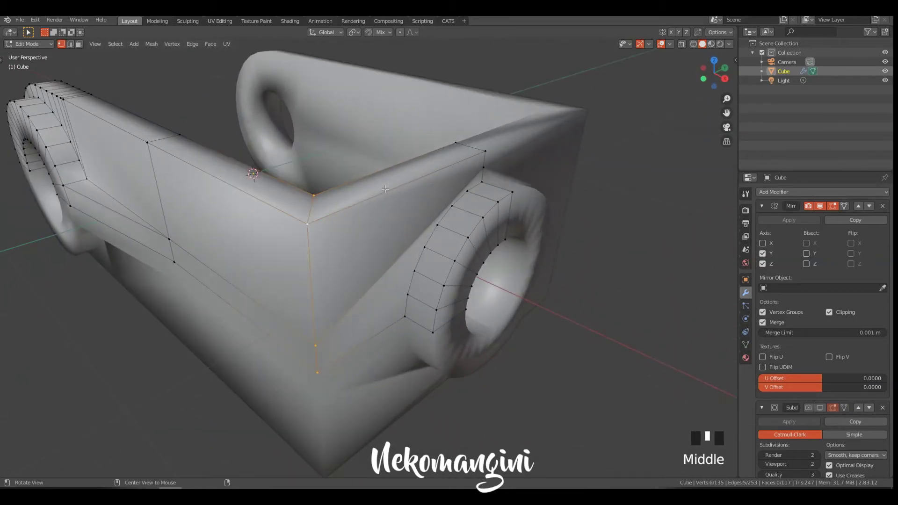
# Step: Toggle the modifiers' visibility and turn off the Mirror modifier's viewport display
pyautogui.press('alt+BUTTON4MOUSE')
pyautogui.moveTo(427, 230); pyautogui.dragTo(413, 225, button='middle')
pyautogui.press('alt+BUTTON4MOUSE')
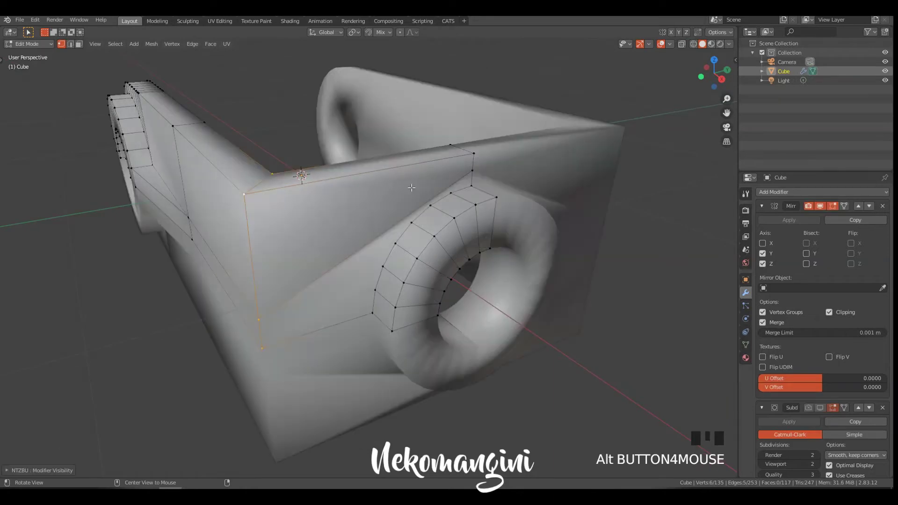
pyautogui.keyDown('shift'); pyautogui.moveTo(475, 232); pyautogui.dragTo(470, 221, button='middle'); pyautogui.keyUp('shift')
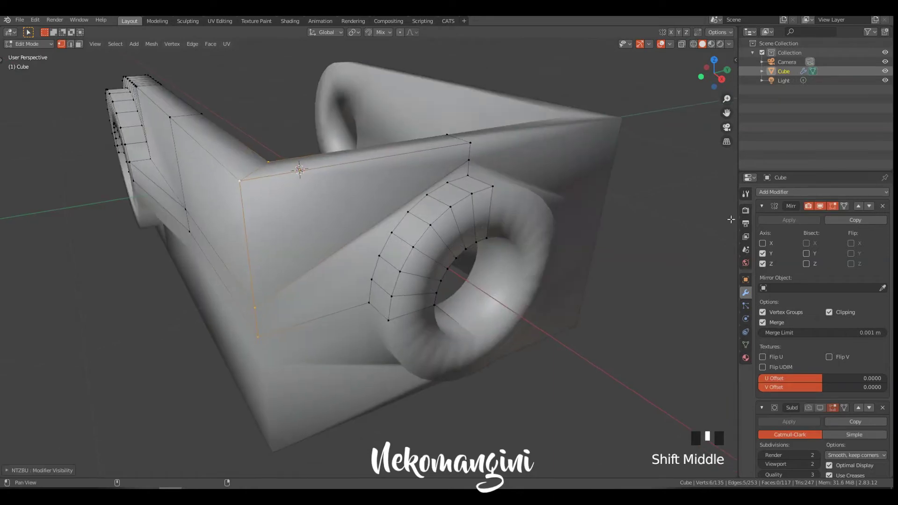
pyautogui.click(820, 206)
# Step: Try to add a vertical loop cut through the end wall between the corner and the ring
pyautogui.moveTo(494, 243); pyautogui.dragTo(479, 237, button='middle')
pyautogui.moveTo(390, 209); pyautogui.dragTo(445, 241, button='middle')
pyautogui.keyDown('ctrl'); pyautogui.moveTo(348, 253); pyautogui.dragTo(399, 241, button='middle'); pyautogui.keyUp('ctrl')
pyautogui.hotkey('ctrl', 'r')
pyautogui.click(386, 231)
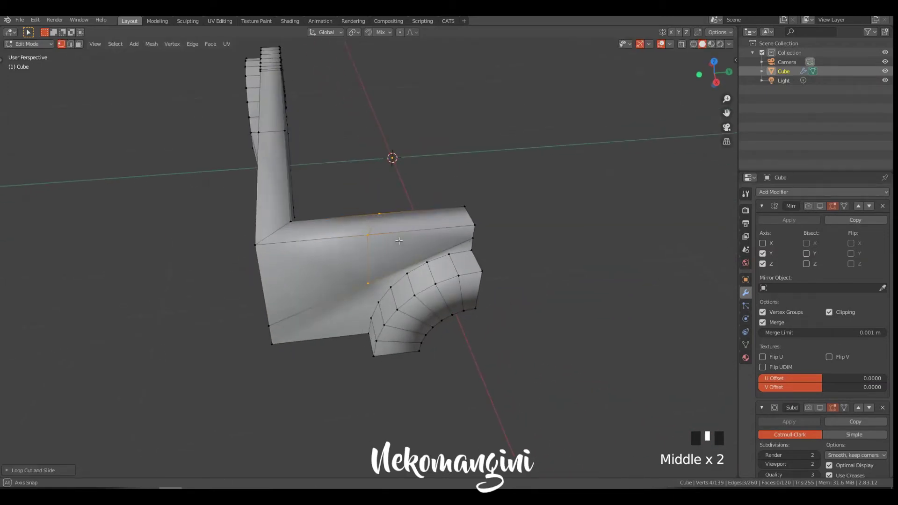
pyautogui.moveTo(386, 277); pyautogui.dragTo(408, 254, button='middle')
pyautogui.hotkey('ctrl', 'z')
# Step: Dissolve the slanted edges running from the raised ring across the end wall's outer face
pyautogui.press('Tab')
pyautogui.click(370, 268)
pyautogui.press('x')
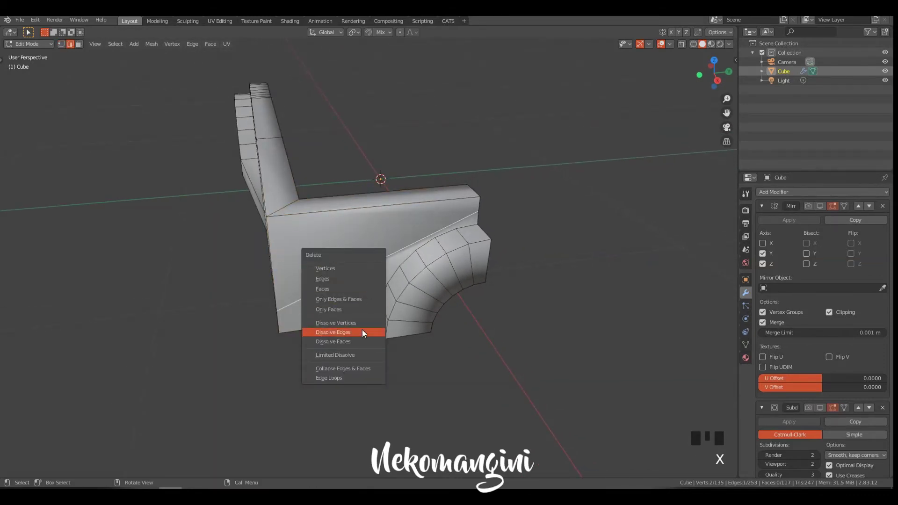
pyautogui.click(362, 331)
# Step: Add a loop cut across the end wall's top strip and move it along Y towards the ring's outer side
pyautogui.keyDown('ctrl'); pyautogui.moveTo(362, 331); pyautogui.dragTo(452, 209, button='middle'); pyautogui.keyUp('ctrl')
pyautogui.hotkey('ctrl', 'r')
pyautogui.click(357, 206)
pyautogui.rightClick(356, 206)
pyautogui.moveTo(357, 282); pyautogui.dragTo(355, 253, button='middle')
pyautogui.hotkey('alt', 'a')
pyautogui.press('g')
pyautogui.press('y')
pyautogui.click(360, 292)
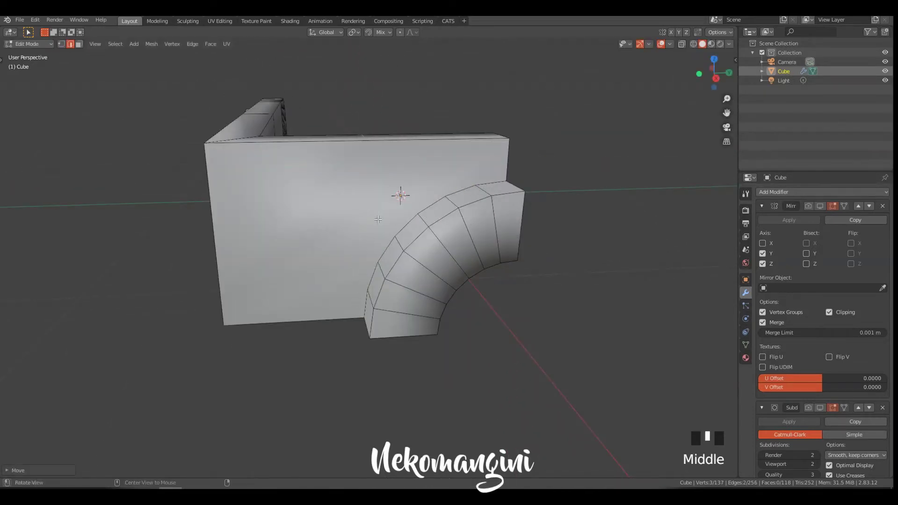
# Step: Align the loop cut with the ring's outer side along Y in wireframe, and connect it to the nearest ring vertex
pyautogui.moveTo(377, 220); pyautogui.dragTo(370, 201, button='middle')
pyautogui.press('`')
pyautogui.press('z')
pyautogui.press('g')
pyautogui.press('y')
pyautogui.click(351, 234)
pyautogui.moveTo(351, 235); pyautogui.dragTo(371, 217, button='middle')
pyautogui.press('z')
pyautogui.moveTo(428, 213); pyautogui.dragTo(473, 271, button='middle')
pyautogui.keyDown('shift'); pyautogui.moveTo(472, 271); pyautogui.dragTo(418, 164, button='middle'); pyautogui.keyUp('shift')
pyautogui.press('g')
pyautogui.press('y')
pyautogui.click(447, 233)
pyautogui.press('`')
pyautogui.keyDown('shift'); pyautogui.moveTo(418, 164); pyautogui.dragTo(382, 226, button='middle'); pyautogui.keyUp('shift')
pyautogui.press('Tab')
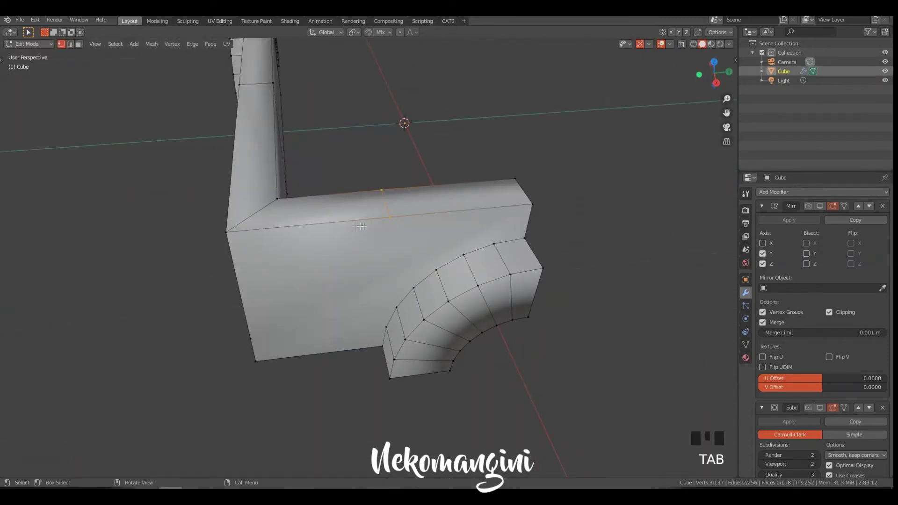
pyautogui.press('j')
# Step: Add two more loop cuts across the wall's top strip, moving each along Y to line up with a ring vertex
pyautogui.moveTo(450, 250); pyautogui.dragTo(442, 230, button='middle')
pyautogui.hotkey('ctrl', 'r')
pyautogui.doubleClick(447, 212)
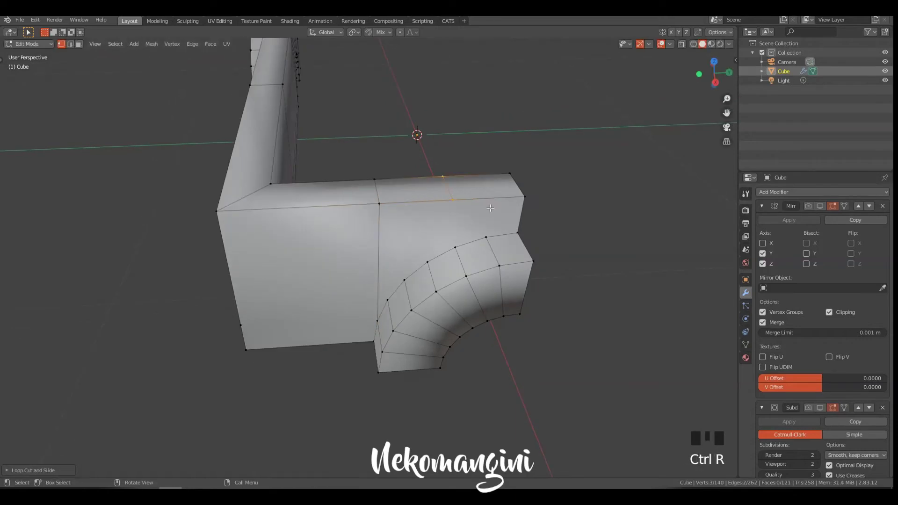
pyautogui.press('g')
pyautogui.press('y')
pyautogui.click(487, 230)
pyautogui.hotkey('ctrl', 'r')
pyautogui.doubleClick(455, 204)
pyautogui.press('g')
pyautogui.press('y')
pyautogui.click(478, 212)
# Step: Add further top-strip loop cuts, align them on Y with the remaining ring vertices, and connect them to the ring
pyautogui.hotkey('ctrl', 'r')
pyautogui.doubleClick(425, 234)
pyautogui.press('g')
pyautogui.press('y')
pyautogui.click(438, 244)
pyautogui.hotkey('ctrl', 'r')
pyautogui.doubleClick(395, 210)
pyautogui.press('g')
pyautogui.press('y')
pyautogui.click(399, 236)
pyautogui.press('g')
pyautogui.press('y')
pyautogui.click(390, 287)
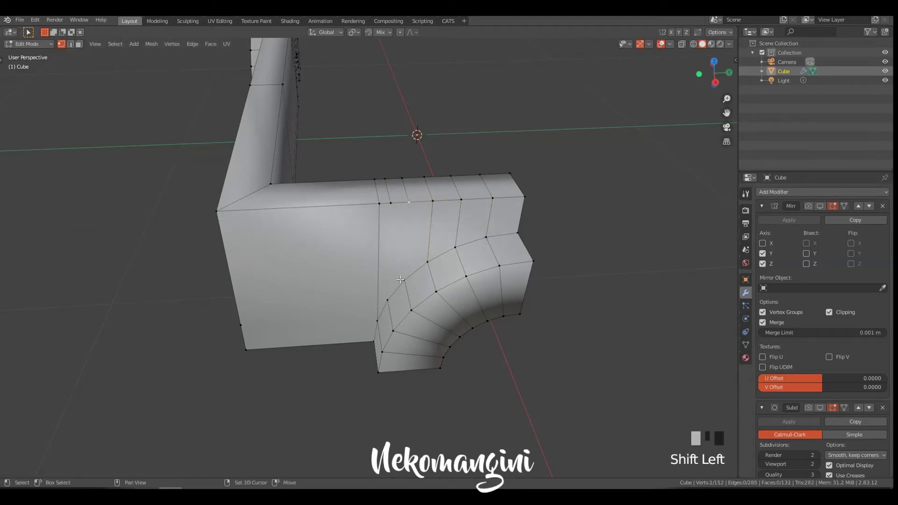
# Step: On the wall's inner face, connect the vertices at the ends of the new cuts to the matching hole-edge vertices
pyautogui.moveTo(423, 256); pyautogui.dragTo(225, 234, button='middle')
pyautogui.keyDown('shift'); pyautogui.moveTo(224, 234); pyautogui.dragTo(395, 246, button='middle'); pyautogui.keyUp('shift')
pyautogui.keyDown('shift'); pyautogui.click(384, 263); pyautogui.keyUp('shift')
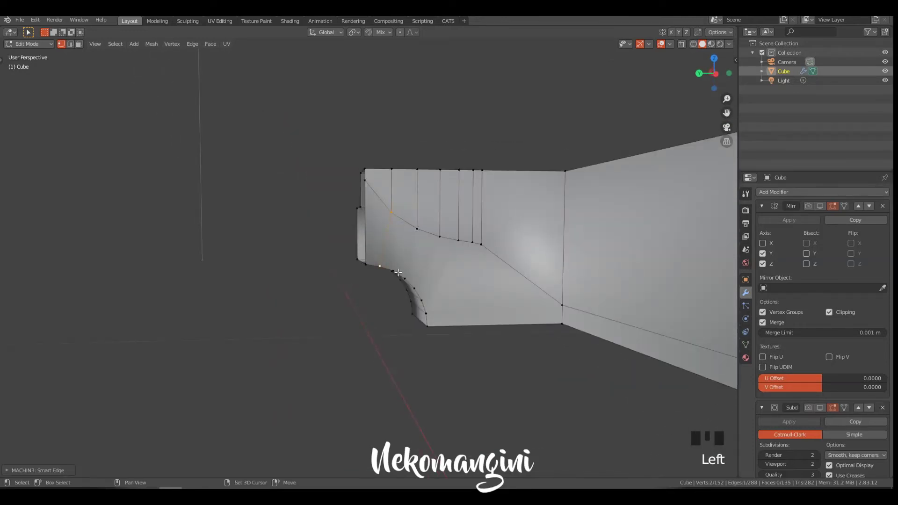
pyautogui.moveTo(445, 278); pyautogui.dragTo(467, 257, button='middle')
pyautogui.keyDown('shift'); pyautogui.moveTo(468, 256); pyautogui.dragTo(421, 220, button='middle'); pyautogui.keyUp('shift')
pyautogui.hotkey('ctrl', 'z')
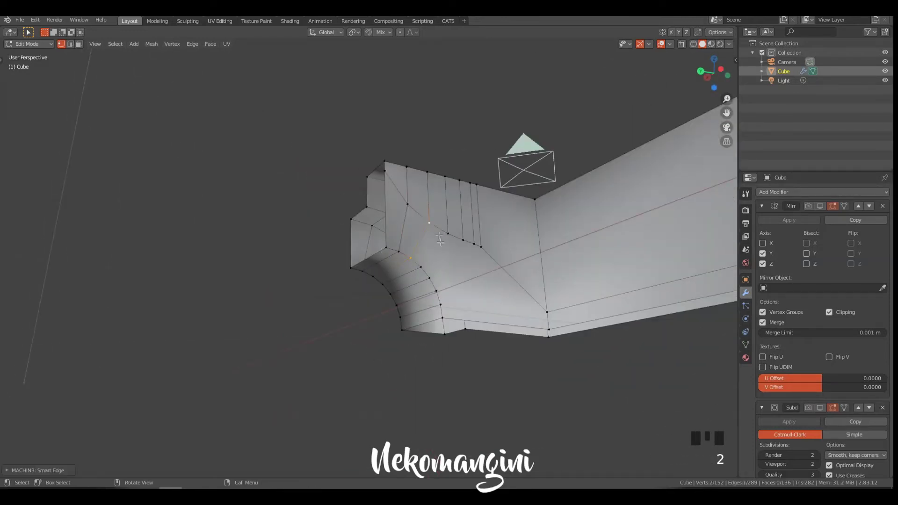
pyautogui.keyDown('shift'); pyautogui.click(430, 277); pyautogui.keyUp('shift')
pyautogui.press('j')
pyautogui.click(474, 246)
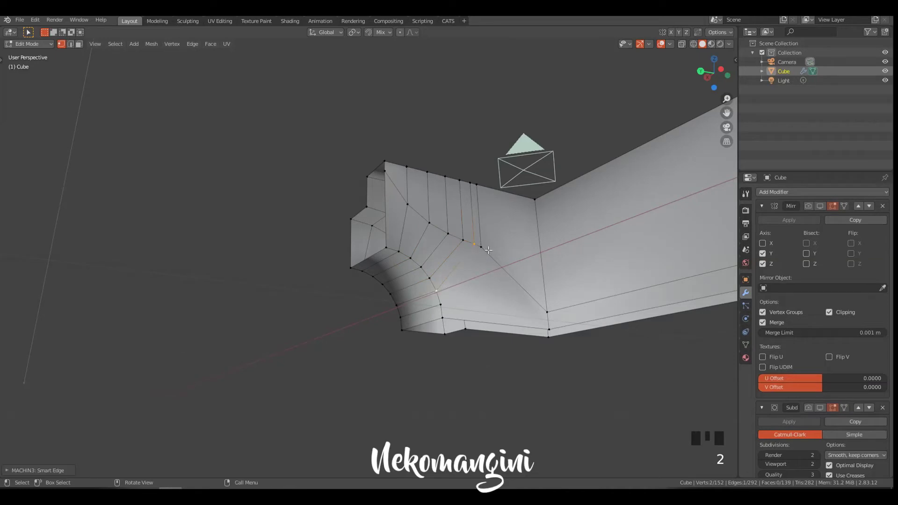
pyautogui.press('2')
pyautogui.keyDown('shift'); pyautogui.moveTo(660, 265); pyautogui.dragTo(591, 262, button='middle'); pyautogui.keyUp('shift')
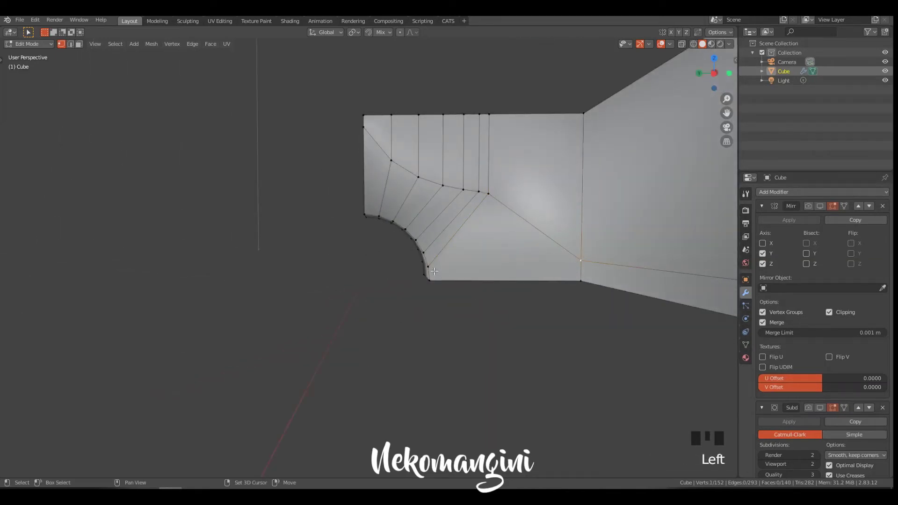
# Step: Dissolve the curved edge chain crossing the new cuts on the wall's inner face
pyautogui.moveTo(420, 258); pyautogui.dragTo(444, 207, button='middle')
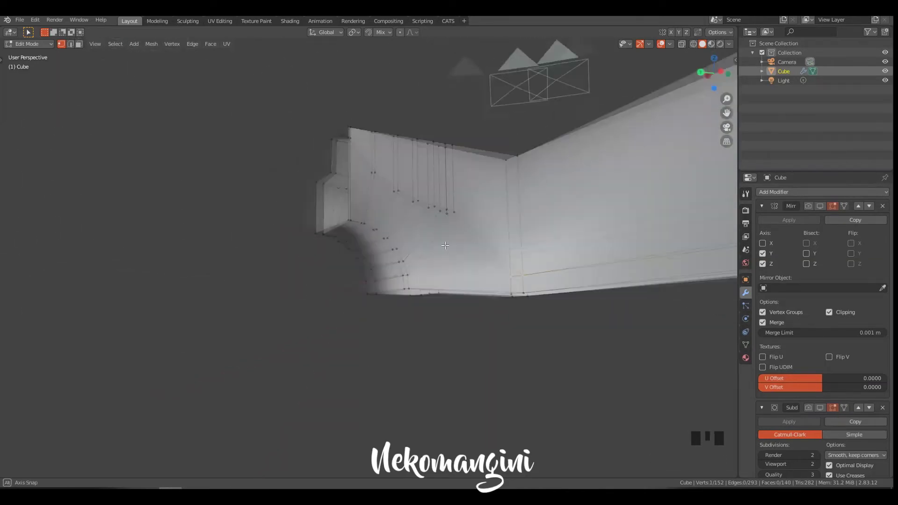
pyautogui.press('x')
pyautogui.click(557, 245)
pyautogui.moveTo(484, 230); pyautogui.dragTo(477, 234, button='middle')
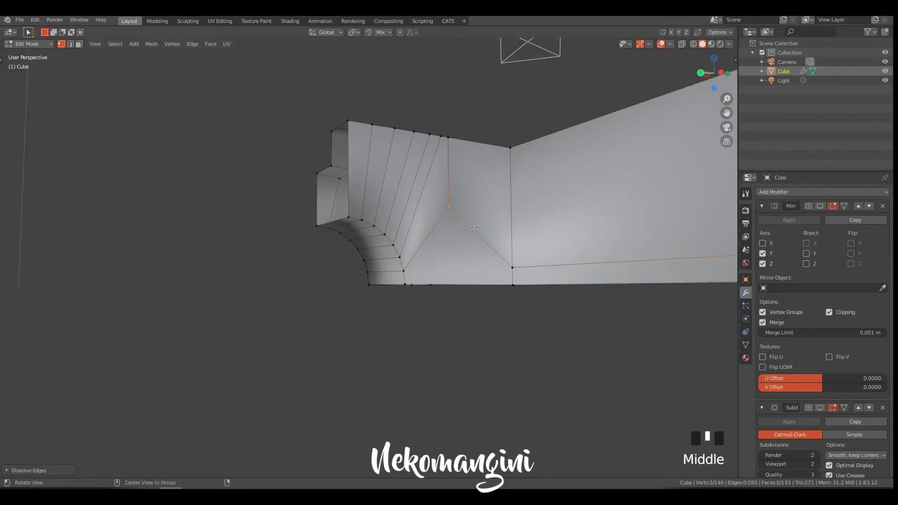
# Step: Try to slide the leftover vertex on the wall's inner face along its edge
pyautogui.press('x')
pyautogui.press('Escape')
pyautogui.press('g')
pyautogui.press('g')
pyautogui.click(387, 310)
pyautogui.press('3')
pyautogui.moveTo(468, 248); pyautogui.dragTo(530, 246, button='middle')
pyautogui.hotkey('ctrl', 'z')
pyautogui.hotkey('ctrl', 'z')
# Step: Slide the leftover inner-face vertex along its edge and clean up the edge flow there
pyautogui.press('g')
pyautogui.press('g')
pyautogui.click(391, 346)
pyautogui.press('3')
pyautogui.keyDown('shift'); pyautogui.moveTo(510, 283); pyautogui.dragTo(461, 278, button='middle'); pyautogui.keyUp('shift')
pyautogui.keyDown('shift'); pyautogui.moveTo(461, 279); pyautogui.dragTo(515, 276, button='middle'); pyautogui.keyUp('shift')
pyautogui.hotkey('ctrl', 'r')
pyautogui.rightClick(631, 237)
# Step: Connect the lower outer corner vertex to the ring's side vertex with an edge across the end wall
pyautogui.moveTo(375, 262); pyautogui.dragTo(367, 234, button='middle')
pyautogui.click(494, 259)
pyautogui.keyDown('shift'); pyautogui.click(381, 277); pyautogui.keyUp('shift')
pyautogui.press('2')
pyautogui.keyDown('ctrl'); pyautogui.moveTo(367, 234); pyautogui.dragTo(407, 240, button='middle'); pyautogui.keyUp('ctrl')
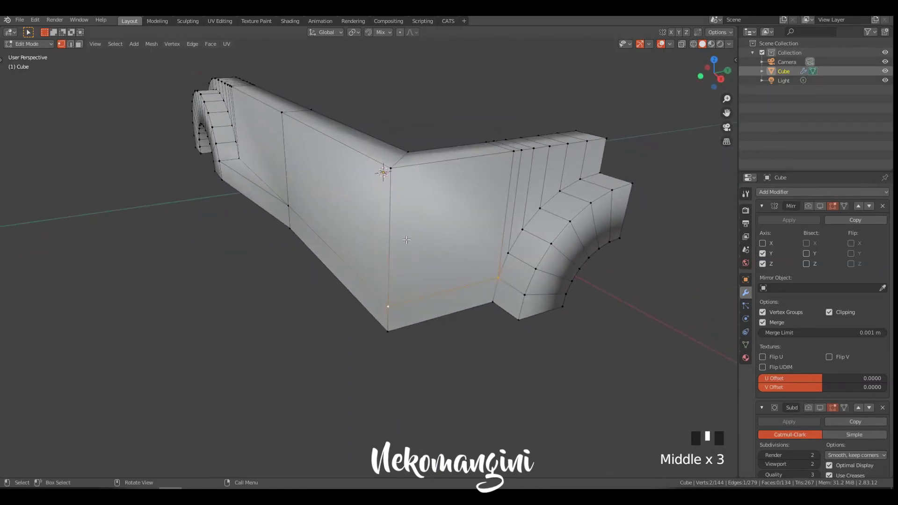
# Step: Bevel the bracket's vertical corner edges about 0.113 m wide with 7 segments
pyautogui.hotkey('ctrl', 'b')
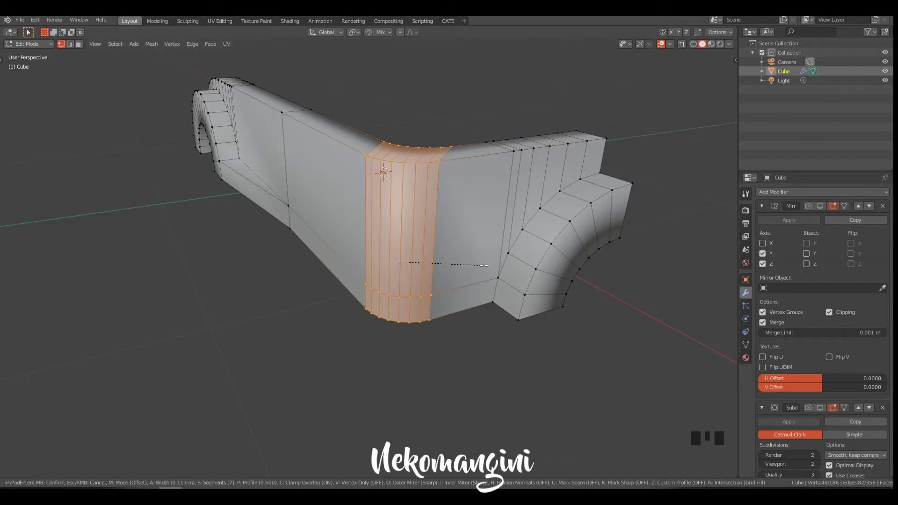
pyautogui.click(484, 265)
pyautogui.moveTo(484, 265); pyautogui.dragTo(504, 276, button='middle')
# Step: Delete the ring's lowest outer side face and extrude the adjacent low wall face outward about 0.1 m
pyautogui.press('Tab')
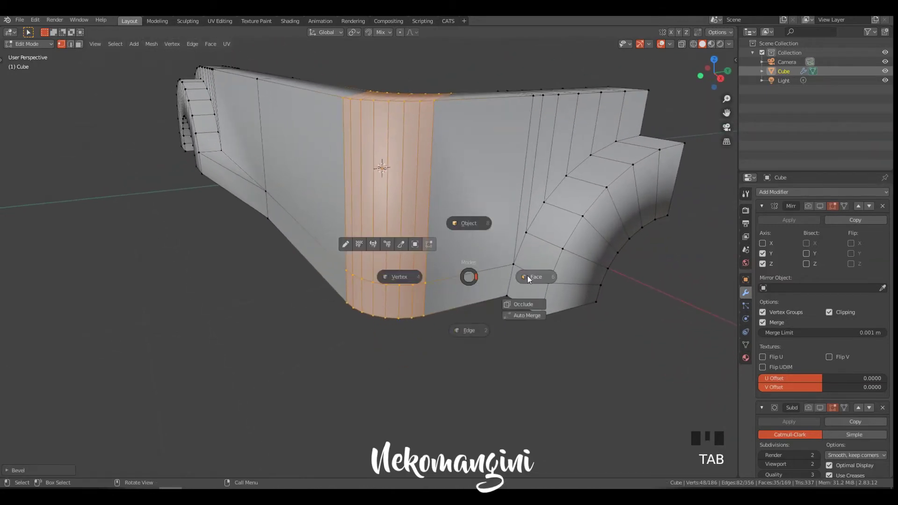
pyautogui.press('x')
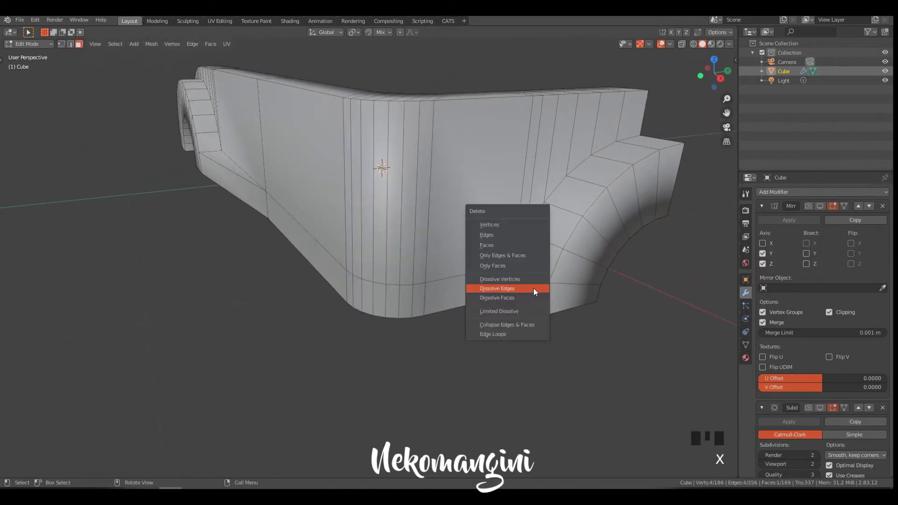
pyautogui.click(531, 246)
pyautogui.moveTo(505, 274); pyautogui.dragTo(510, 294, button='middle')
pyautogui.click(506, 295)
pyautogui.press('e')
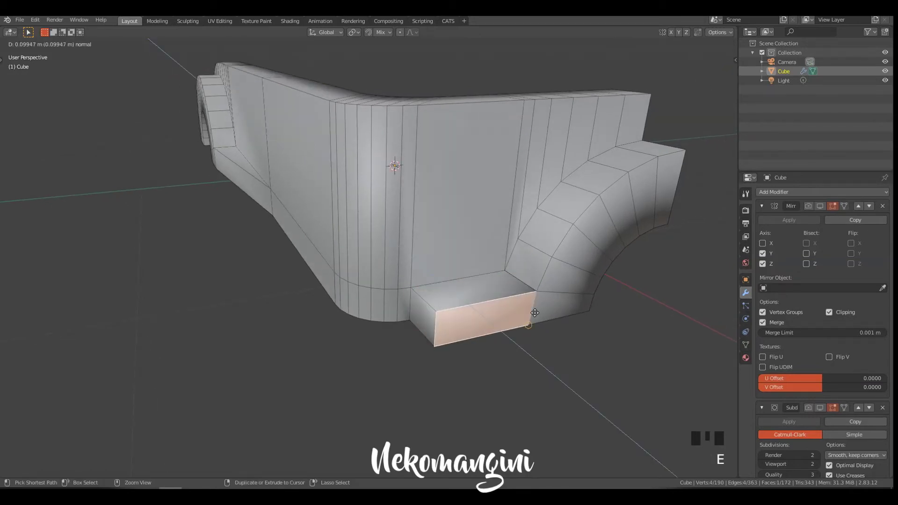
pyautogui.click(538, 314)
pyautogui.moveTo(539, 315); pyautogui.dragTo(497, 312, button='middle')
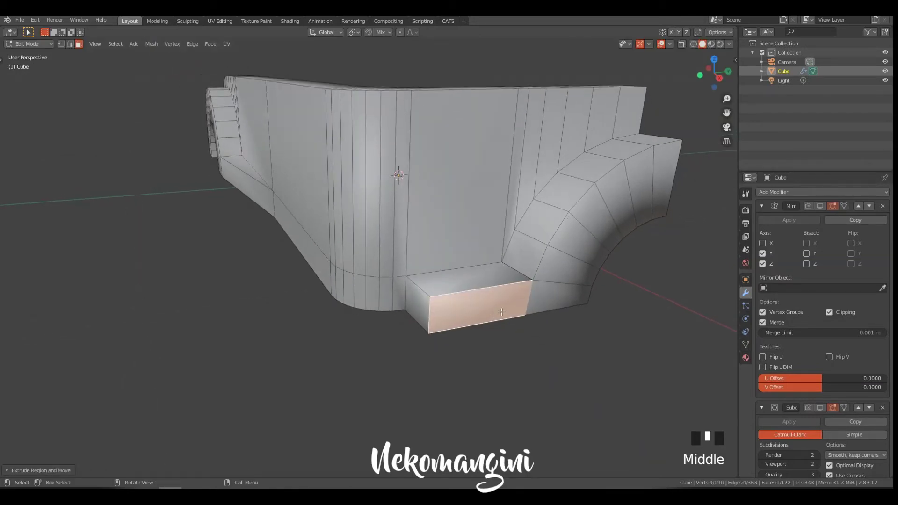
# Step: Move the extruded block's ring-side vertices along Y towards the ring and delete the block's surplus faces
pyautogui.hotkey('ctrl', 'Tab')
pyautogui.keyDown('ctrl'); pyautogui.click(476, 332); pyautogui.keyUp('ctrl')
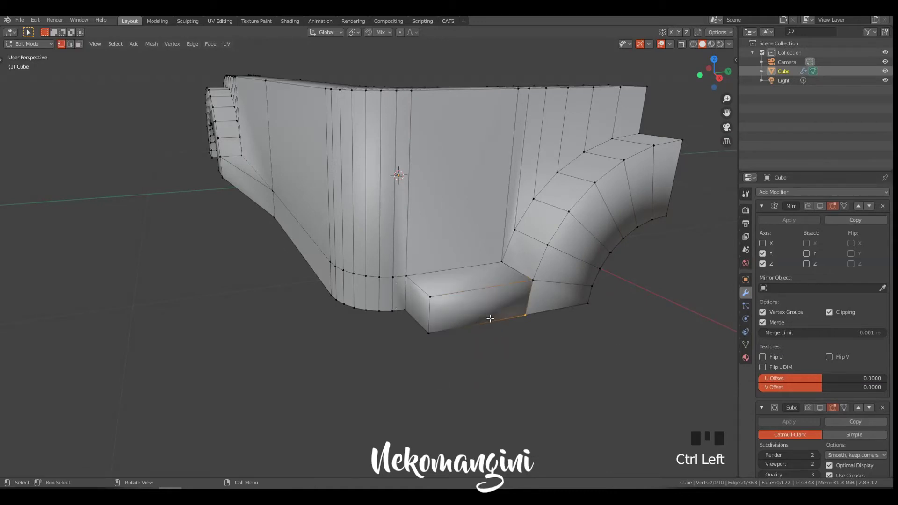
pyautogui.press('g')
pyautogui.press('y')
pyautogui.click(481, 320)
pyautogui.moveTo(480, 320); pyautogui.dragTo(422, 265, button='middle')
pyautogui.press('x')
pyautogui.click(352, 200)
pyautogui.moveTo(353, 201); pyautogui.dragTo(444, 248, button='middle')
pyautogui.keyDown('ctrl'); pyautogui.moveTo(444, 248); pyautogui.dragTo(487, 265, button='middle'); pyautogui.keyUp('ctrl')
# Step: Merge the block's ring-side vertices into the ring and its corner-side front vertices into the wall vertices
pyautogui.keyDown('shift'); pyautogui.click(496, 329); pyautogui.keyUp('shift')
pyautogui.press('1')
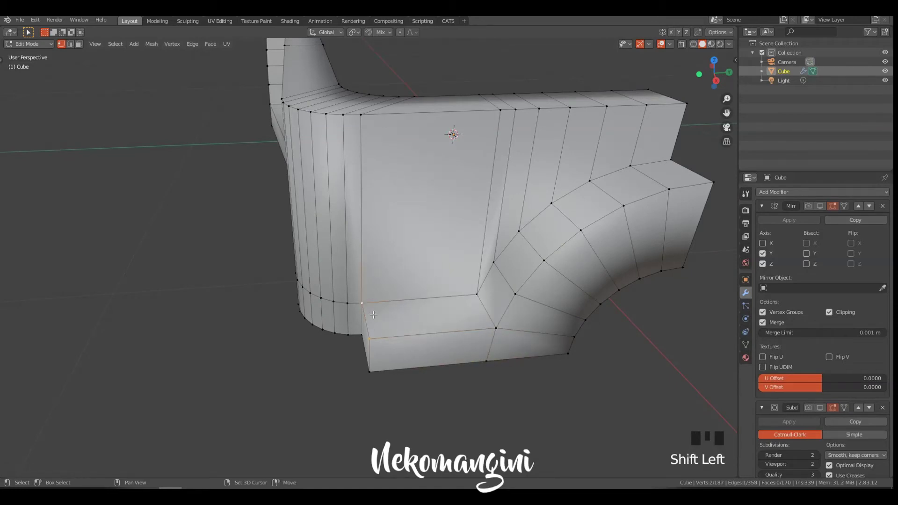
pyautogui.press('1')
pyautogui.press('1')
# Step: In front view, knife a straight vertical cut through the whole arm just beside its middle edge
pyautogui.moveTo(415, 308); pyautogui.dragTo(439, 312, button='middle')
pyautogui.keyDown('shift'); pyautogui.moveTo(440, 313); pyautogui.dragTo(510, 327, button='middle'); pyautogui.keyUp('shift')
pyautogui.press('`')
pyautogui.click(317, 197)
pyautogui.keyDown('shift'); pyautogui.moveTo(317, 197); pyautogui.dragTo(373, 219, button='middle'); pyautogui.keyUp('shift')
pyautogui.press('`')
pyautogui.click(264, 176)
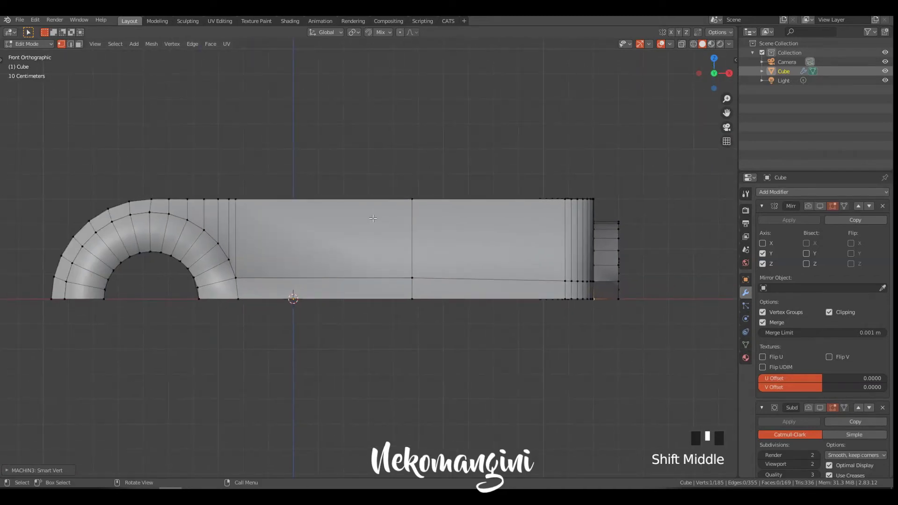
pyautogui.click(405, 188)
pyautogui.press('2')
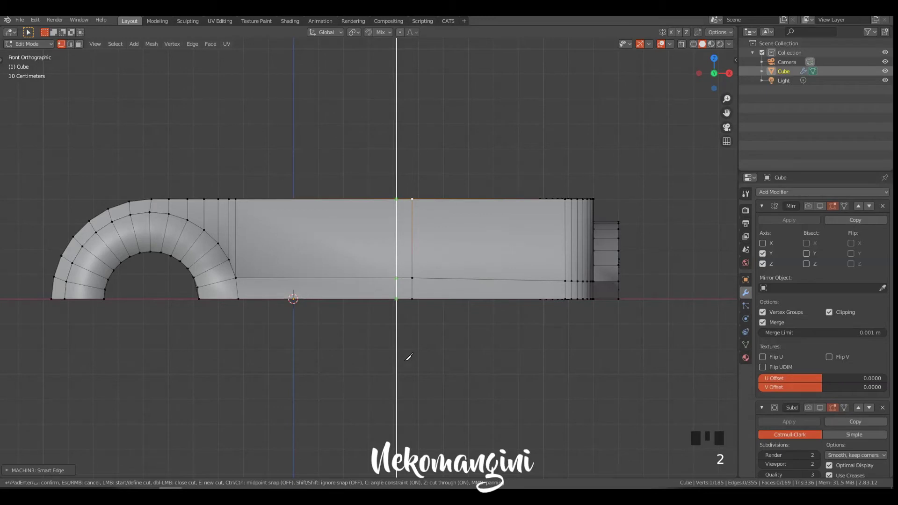
pyautogui.press('Return')
# Step: Deselect the middle edge's vertex and edge-slide the new cut closer to the arm's middle edge
pyautogui.press('g')
pyautogui.press('g')
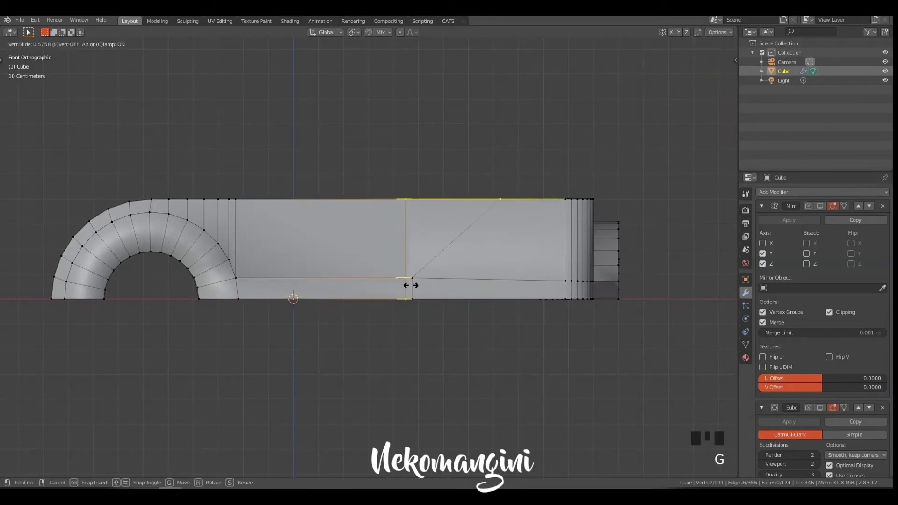
pyautogui.rightClick(406, 286)
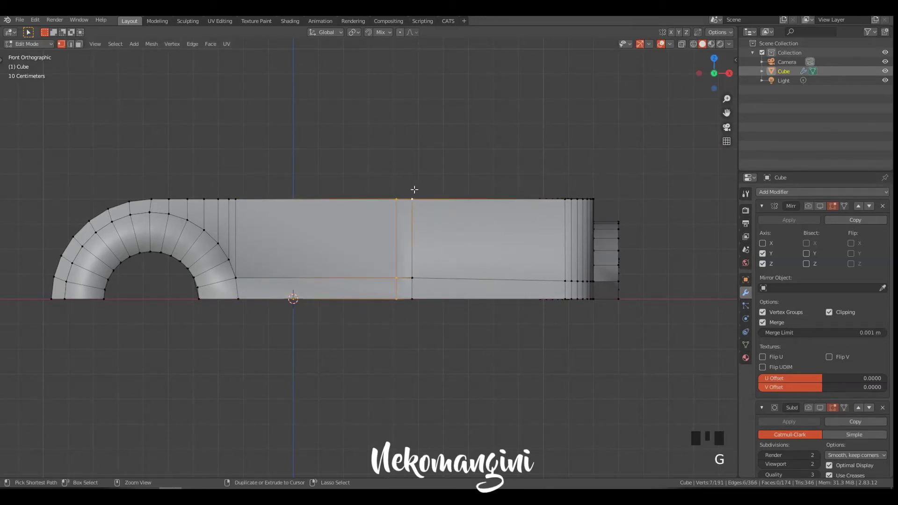
pyautogui.press('g')
pyautogui.press('g')
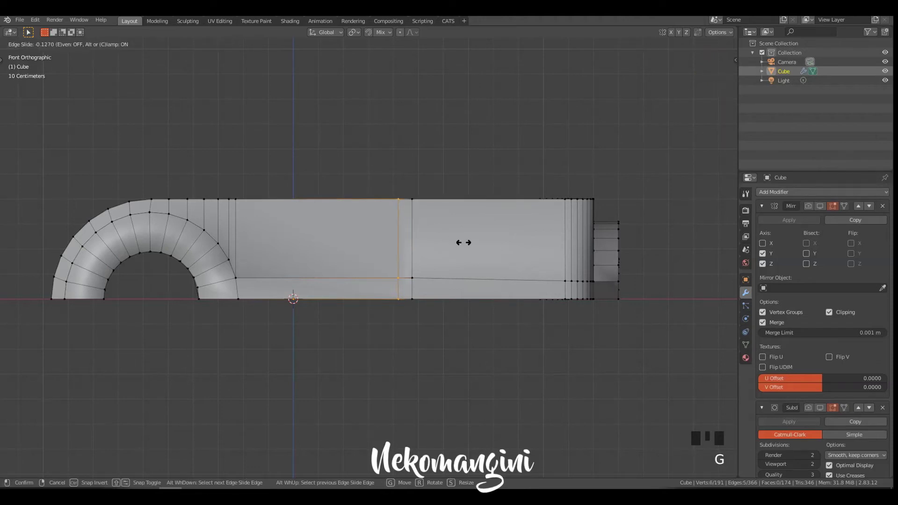
pyautogui.click(508, 250)
pyautogui.moveTo(508, 250); pyautogui.dragTo(406, 259, button='middle')
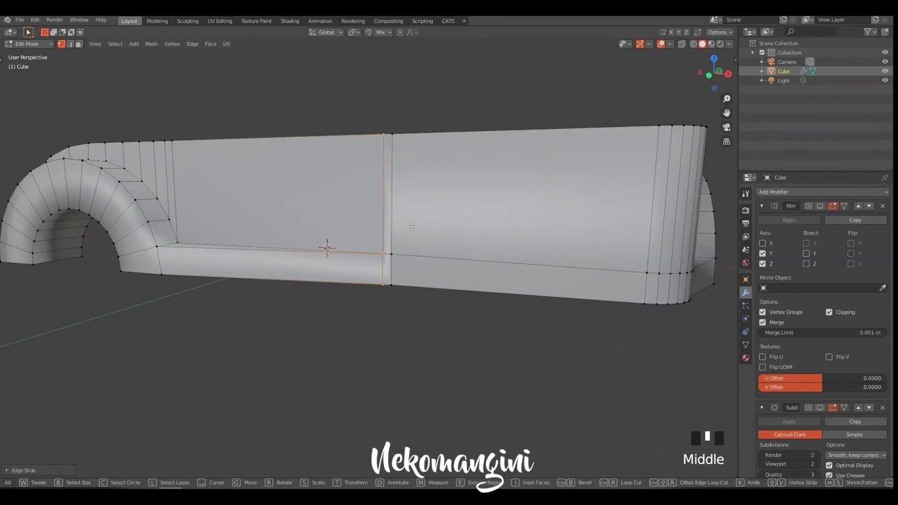
# Step: Add a vertical loop cut across the arm between its middle edges and the rounded corner
pyautogui.hotkey('ctrl', 'r')
pyautogui.click(414, 258)
pyautogui.rightClick(415, 233)
pyautogui.rightClick(454, 223)
pyautogui.keyDown('shift'); pyautogui.moveTo(448, 197); pyautogui.dragTo(513, 251, button='middle'); pyautogui.keyUp('shift')
pyautogui.click(453, 251)
pyautogui.press('Escape')
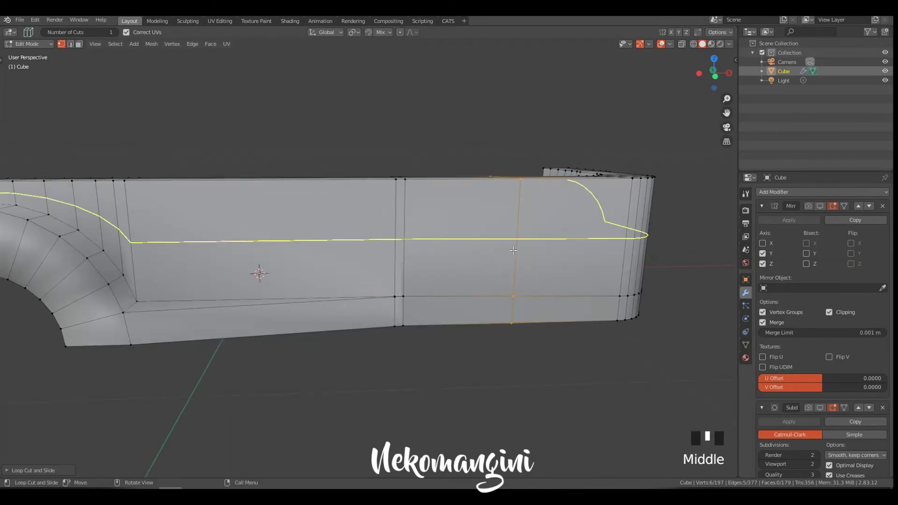
# Step: Try to add a lengthwise loop cut and another vertical one to the arm
pyautogui.click(513, 251)
pyautogui.click(485, 251)
pyautogui.rightClick(486, 251)
pyautogui.hotkey('ctrl', 'r')
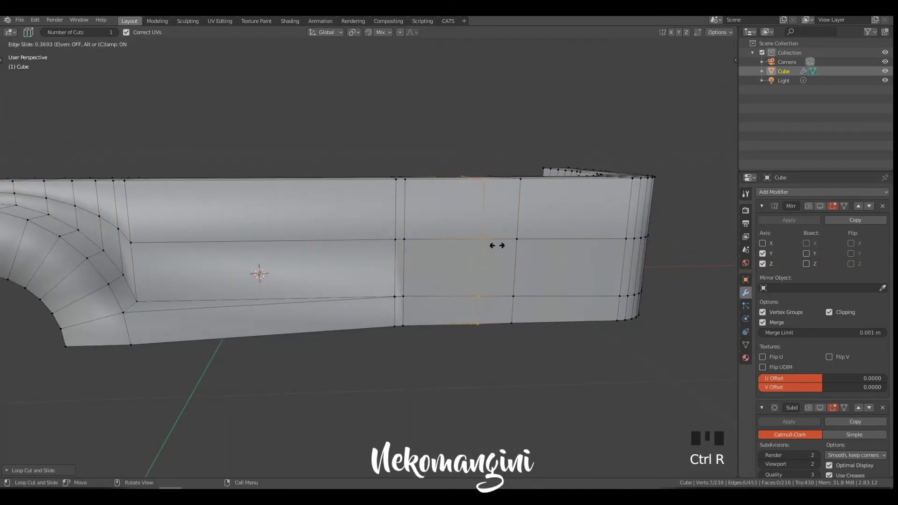
pyautogui.hotkey('ctrl', 'z')
pyautogui.hotkey('ctrl', 'z')
pyautogui.keyDown('shift'); pyautogui.moveTo(494, 251); pyautogui.dragTo(482, 249, button='middle'); pyautogui.keyUp('shift')
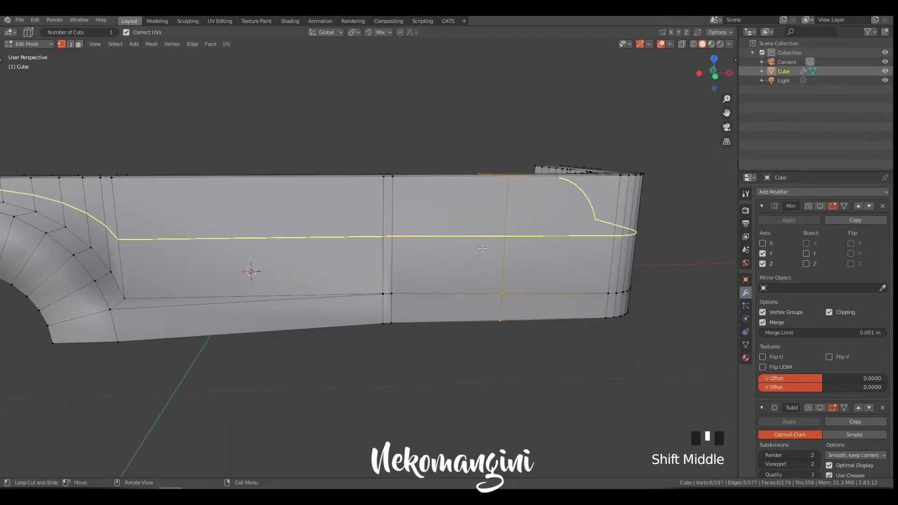
# Step: Move the new vertical loop partway towards the arm's middle edges
pyautogui.press('g')
pyautogui.click(428, 261)
# Step: Try to add a loop cut along the arm's top face and remove it again
pyautogui.hotkey('ctrl', 'r')
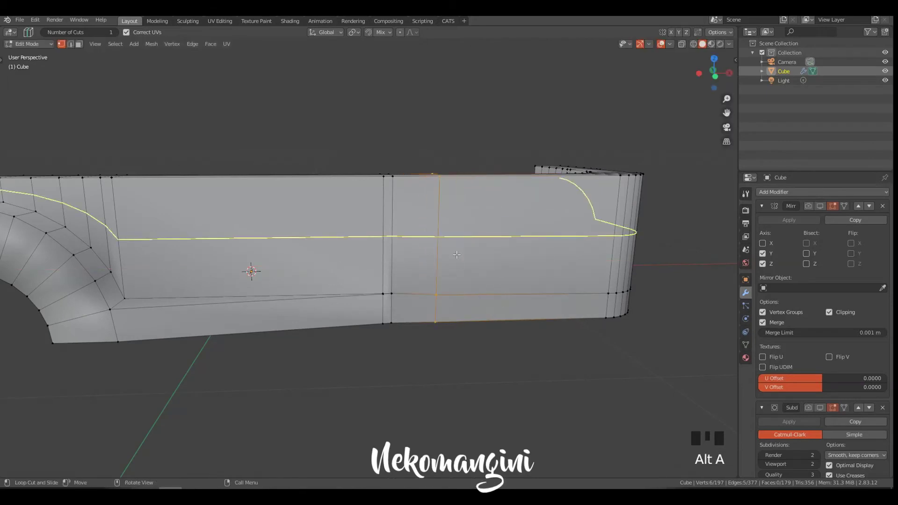
pyautogui.moveTo(428, 262); pyautogui.dragTo(457, 271, button='middle')
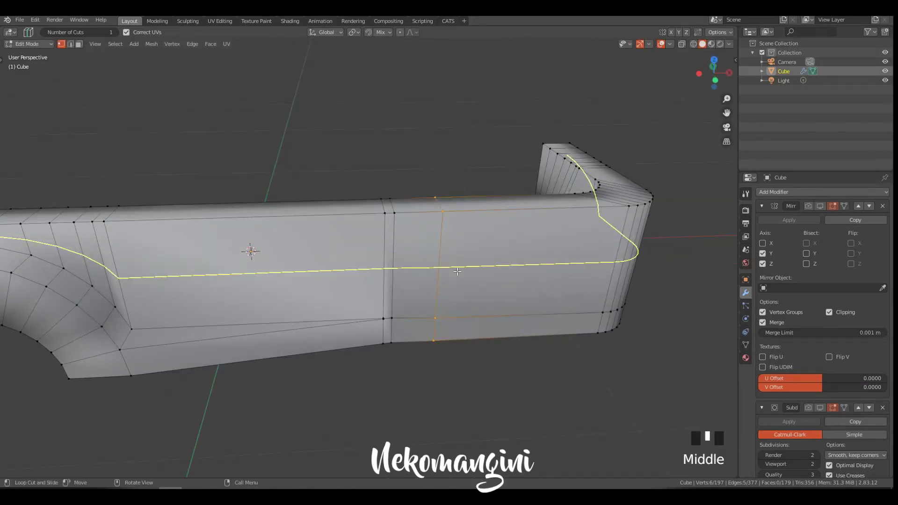
pyautogui.click(437, 198)
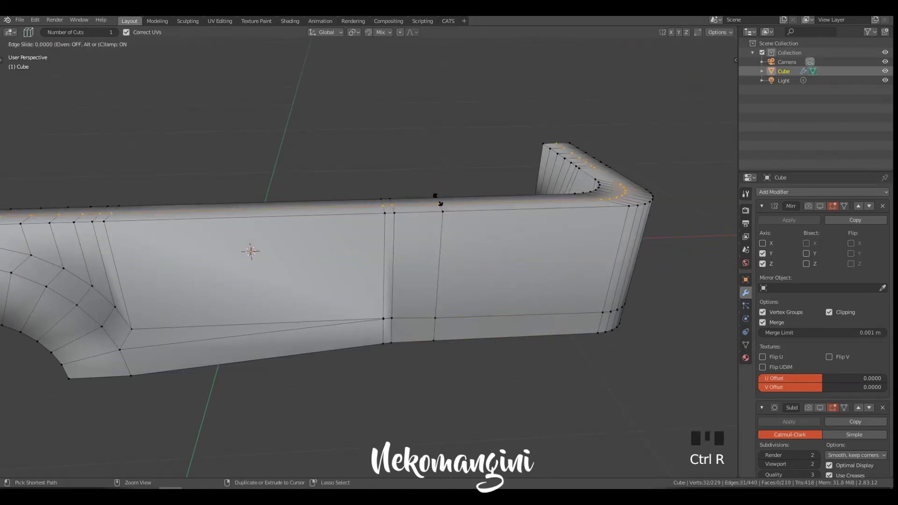
pyautogui.click(442, 190)
pyautogui.hotkey('ctrl', 'r')
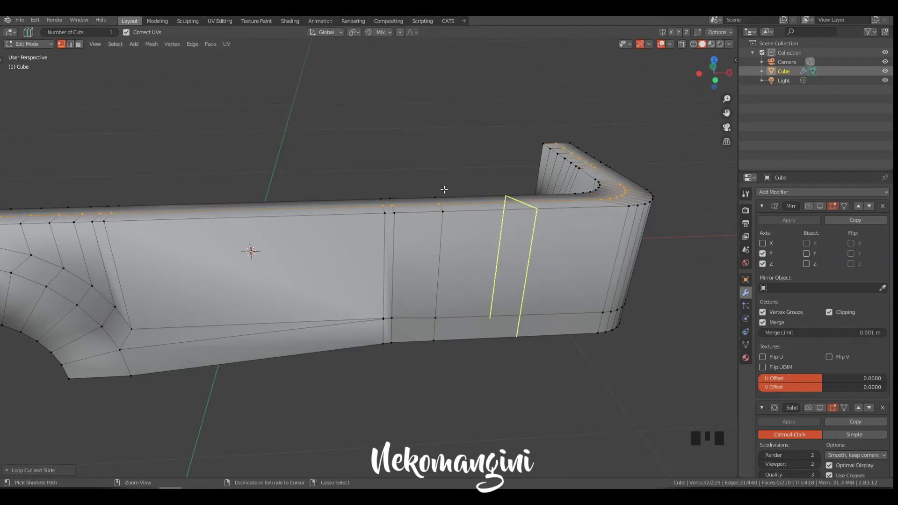
pyautogui.press('w')
pyautogui.moveTo(466, 212); pyautogui.dragTo(443, 263, button='middle')
pyautogui.press('x')
pyautogui.click(443, 266)
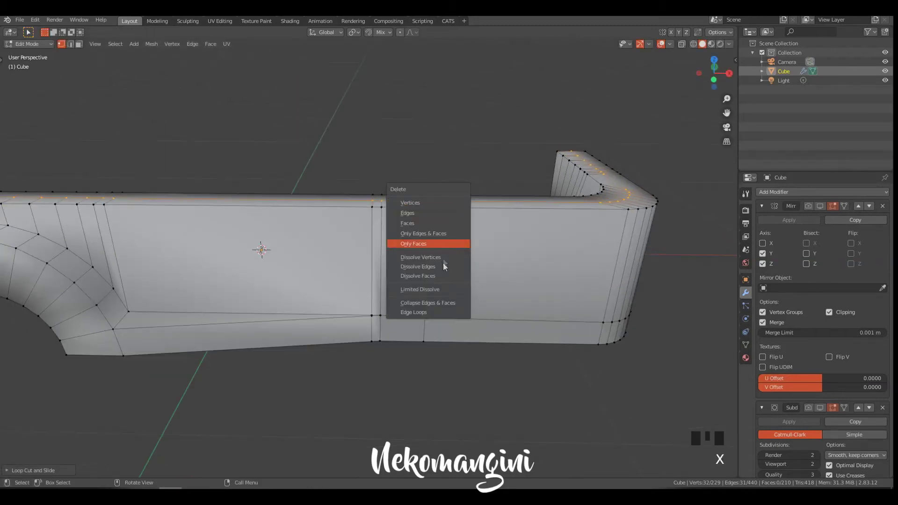
pyautogui.moveTo(436, 226)
pyautogui.mouseDown(button='middle')
pyautogui.moveTo(454, 234)
pyautogui.moveTo(428, 221)
pyautogui.mouseUp(button='middle')
# Step: Move the new vertical loop along X until it sits close beside the arm's middle edges
pyautogui.doubleClick(417, 232)
pyautogui.scroll(2, 417, 232)
pyautogui.press('g')
pyautogui.press('x')
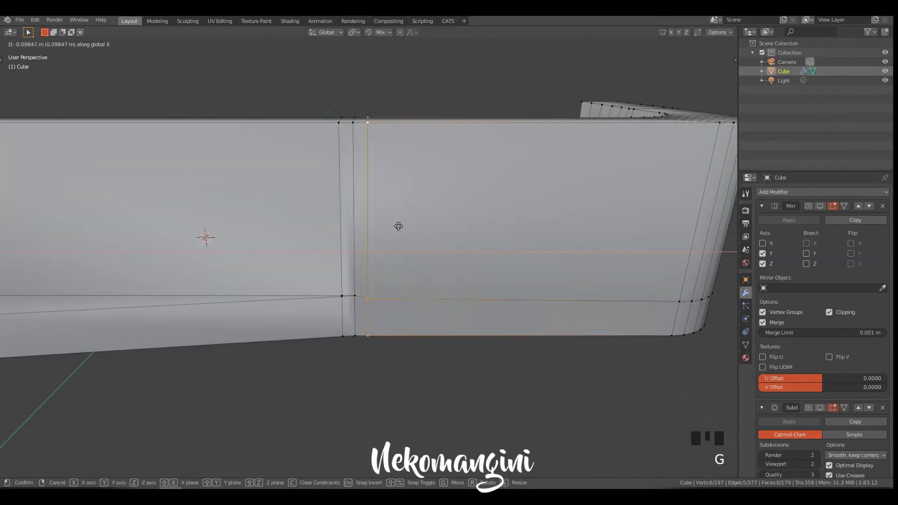
pyautogui.click(399, 226)
# Step: Add a lengthwise loop cut running along the arm's outer wall and around the bracket
pyautogui.moveTo(398, 226); pyautogui.dragTo(381, 257, button='middle')
pyautogui.keyDown('shift'); pyautogui.click(381, 257); pyautogui.keyUp('shift')
pyautogui.hotkey('alt', 'a')
pyautogui.hotkey('ctrl', 'r')
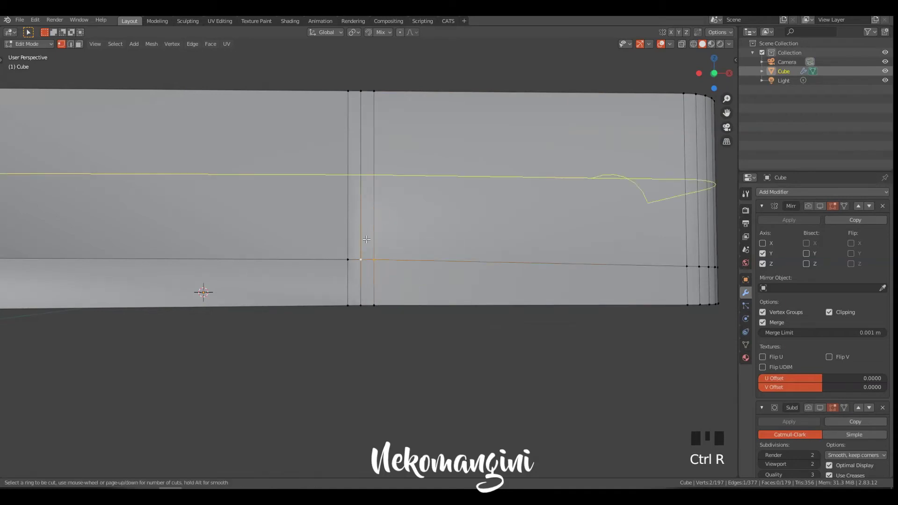
pyautogui.click(410, 189)
pyautogui.rightClick(410, 189)
pyautogui.scroll(-4, 411, 189)
pyautogui.keyDown('shift'); pyautogui.moveTo(411, 189); pyautogui.dragTo(445, 225, button='middle'); pyautogui.keyUp('shift')
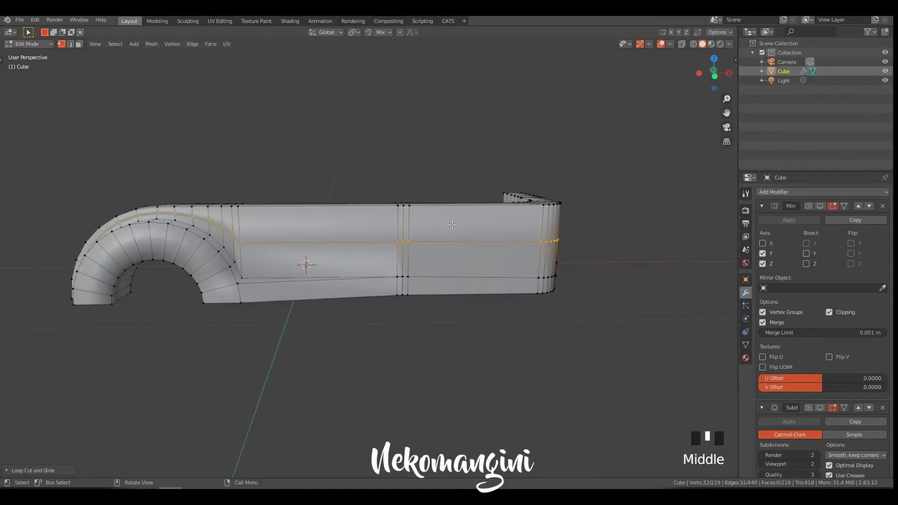
# Step: Edge-slide the lengthwise loop evenly down to just above the wall's lower horizontal edge
pyautogui.press('g')
pyautogui.press('g')
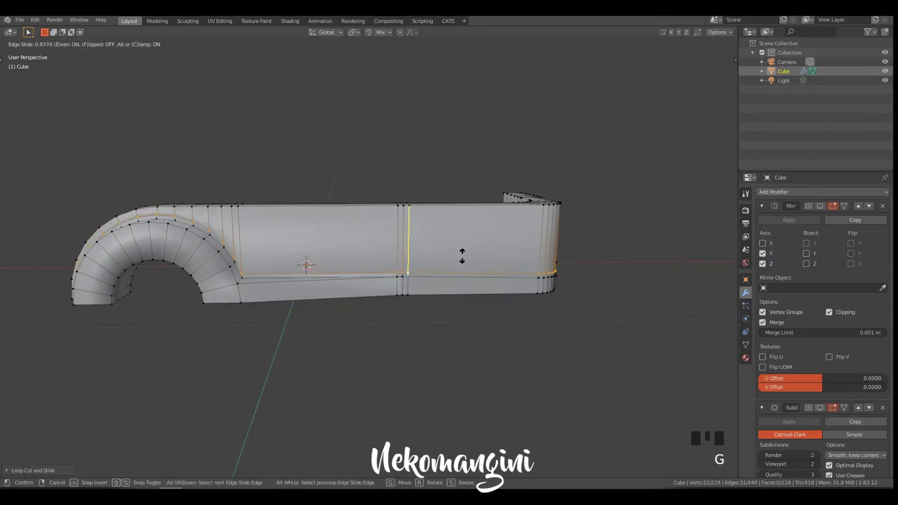
pyautogui.click(463, 255)
pyautogui.keyDown('ctrl'); pyautogui.moveTo(304, 263); pyautogui.dragTo(455, 282, button='middle'); pyautogui.keyUp('ctrl')
pyautogui.press('g')
pyautogui.press('g')
pyautogui.click(481, 293)
# Step: Edge-slide the lower crossing vertex and merge the paired vertices where the lengthwise loop meets the arm's middle edges
pyautogui.click(428, 270)
pyautogui.tripleClick(426, 271)
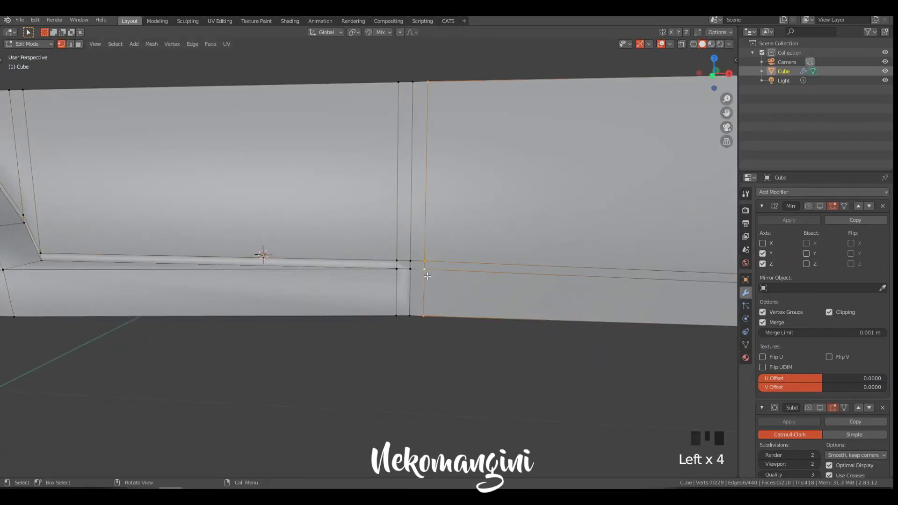
pyautogui.press('g')
pyautogui.press('g')
pyautogui.click(391, 272)
pyautogui.click(409, 264)
pyautogui.click(411, 261)
pyautogui.keyDown('shift'); pyautogui.click(421, 269); pyautogui.keyUp('shift')
pyautogui.keyDown('shift'); pyautogui.click(423, 262); pyautogui.keyUp('shift')
pyautogui.press('1')
# Step: Select the arm's middle vertical edge path from bottom to top and edge-slide it
pyautogui.keyDown('ctrl'); pyautogui.moveTo(443, 262); pyautogui.dragTo(447, 290, button='middle'); pyautogui.keyUp('ctrl')
pyautogui.tripleClick(415, 293)
pyautogui.keyDown('ctrl'); pyautogui.click(408, 143); pyautogui.keyUp('ctrl')
pyautogui.press('g')
pyautogui.press('g')
pyautogui.click(541, 248)
# Step: Add a lengthwise loop cut along the arm's inner wall and rounded end, edge-sliding it close to the lower edge
pyautogui.moveTo(541, 248); pyautogui.dragTo(584, 219, button='middle')
pyautogui.moveTo(406, 223); pyautogui.dragTo(367, 289, button='middle')
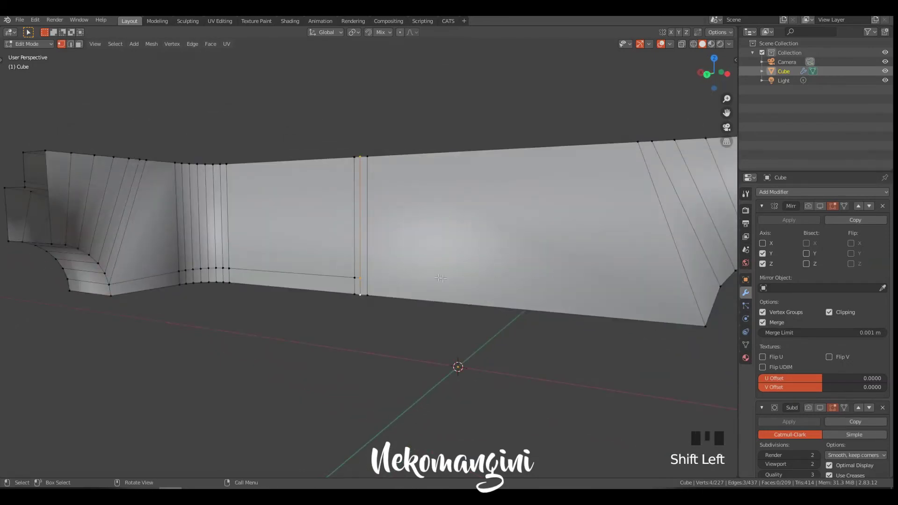
pyautogui.hotkey('ctrl', 'r')
pyautogui.click(375, 273)
pyautogui.rightClick(374, 274)
pyautogui.keyDown('ctrl'); pyautogui.moveTo(510, 248); pyautogui.dragTo(514, 272, button='middle'); pyautogui.keyUp('ctrl')
pyautogui.keyDown('shift'); pyautogui.moveTo(515, 272); pyautogui.dragTo(454, 247, button='middle'); pyautogui.keyUp('shift')
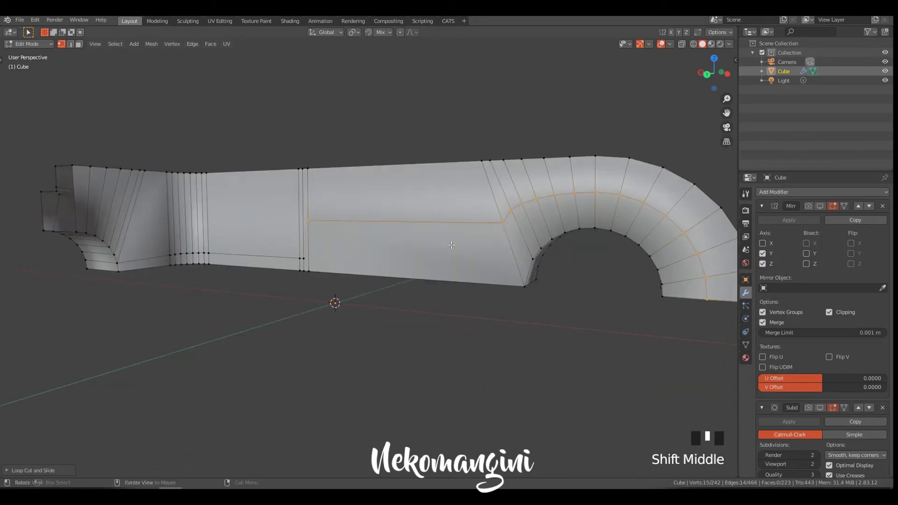
pyautogui.press('g')
pyautogui.press('g')
pyautogui.press('g')
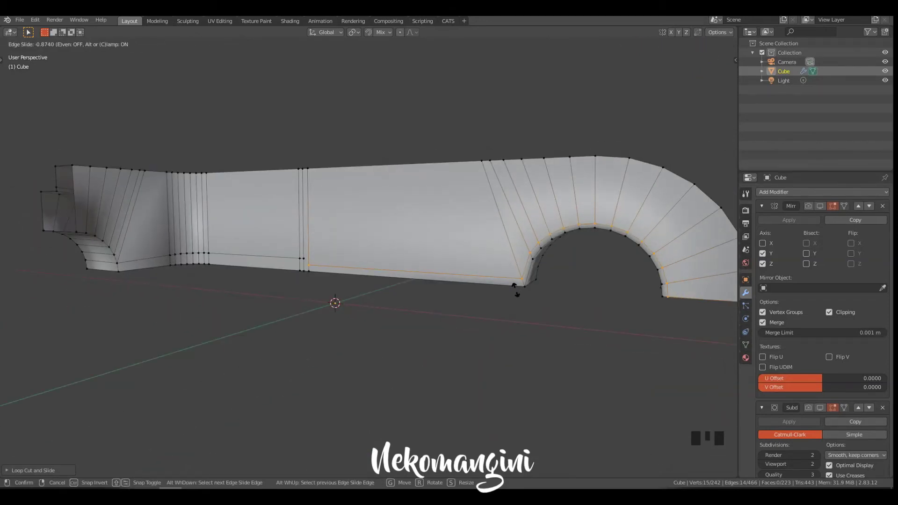
pyautogui.click(517, 294)
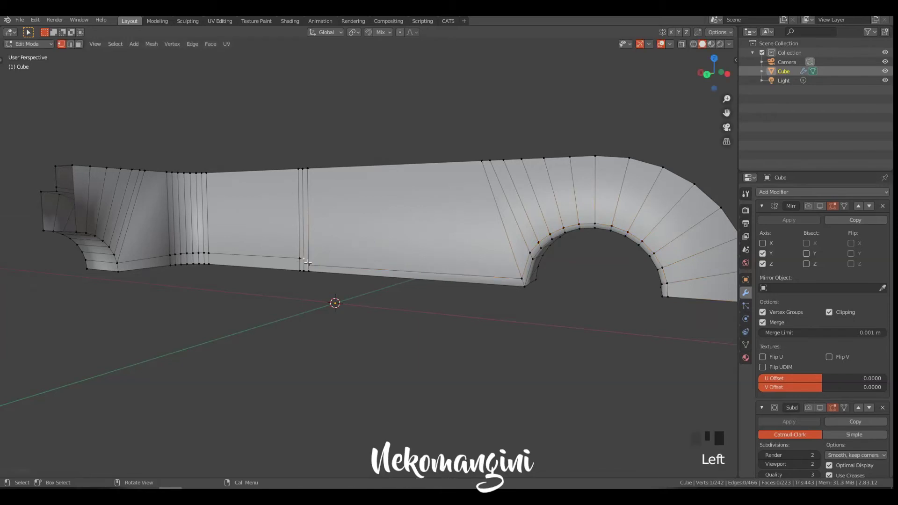
# Step: Edge-slide the inner wall's middle vertical edge path onto its neighbour and merge the doubles with Clean Up
pyautogui.moveTo(370, 244); pyautogui.dragTo(445, 206, button='middle')
pyautogui.keyDown('ctrl'); pyautogui.click(464, 197); pyautogui.keyUp('ctrl')
pyautogui.press('g')
pyautogui.press('g')
pyautogui.click(479, 217)
pyautogui.press('3')
pyautogui.moveTo(445, 206)
pyautogui.keyDown('shift'); pyautogui.mouseDown(button='middle')
pyautogui.moveTo(485, 214)
pyautogui.moveTo(447, 202)
pyautogui.mouseUp(button='middle'); pyautogui.keyUp('shift')
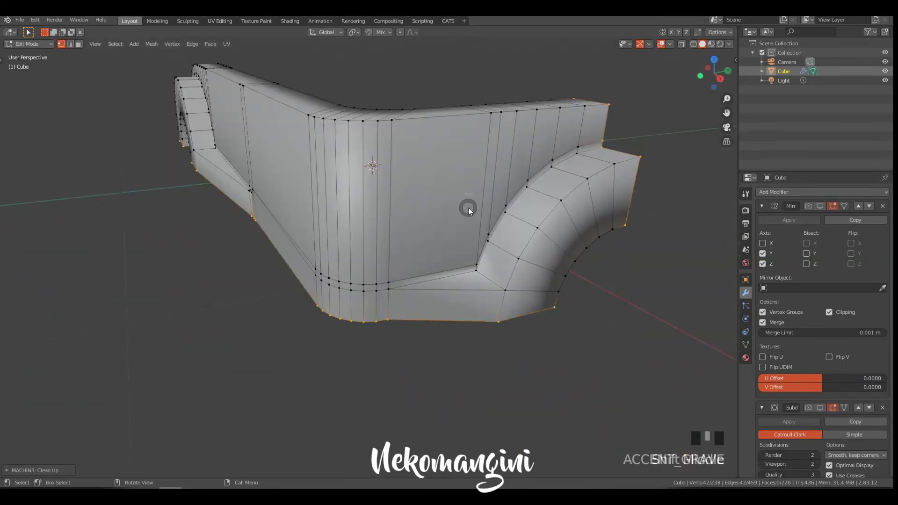
# Step: Knife an angle-constrained vertical cut down the end wall's outer face beside the rounded corner
pyautogui.press('`')
pyautogui.keyDown('shift'); pyautogui.moveTo(418, 175); pyautogui.dragTo(520, 236, button='middle'); pyautogui.keyUp('shift')
pyautogui.click(398, 150)
pyautogui.press('2')
pyautogui.click(402, 150)
pyautogui.press('c')
pyautogui.click(403, 330)
pyautogui.press('Return')
# Step: Add a vertical loop cut on the end wall's inner face and edge-slide it close to the rounded corner
pyautogui.moveTo(472, 218); pyautogui.dragTo(477, 184, button='middle')
pyautogui.hotkey('ctrl', 'r')
pyautogui.click(481, 179)
pyautogui.rightClick(481, 180)
pyautogui.press('g')
pyautogui.press('g')
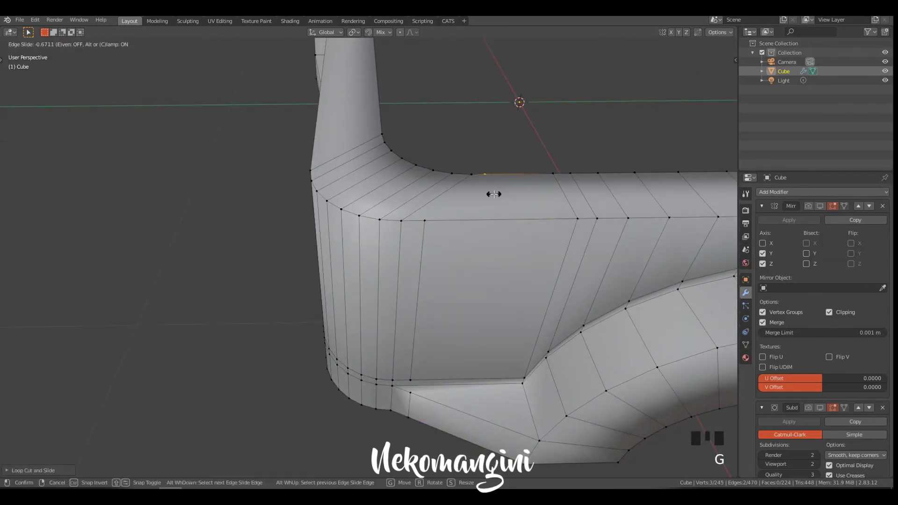
pyautogui.click(492, 194)
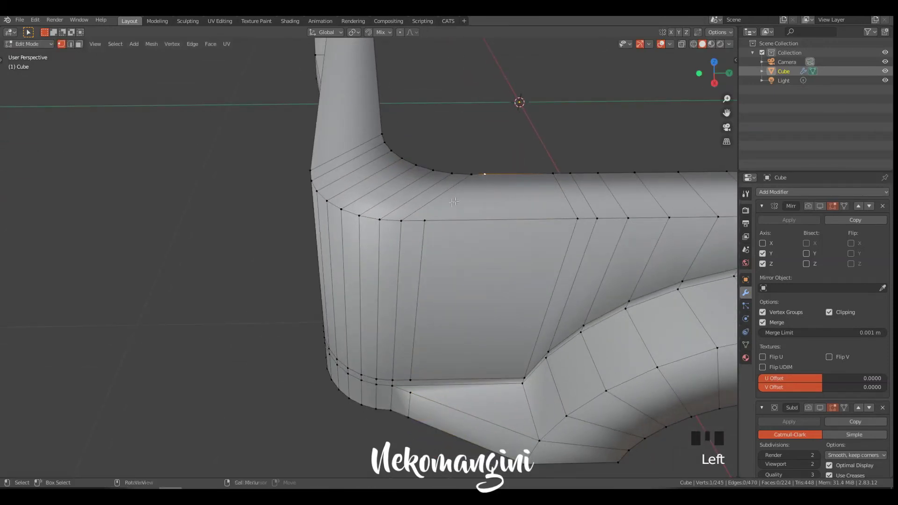
# Step: Connect the end wall's new inner and outer cuts across the top face with Smart Edge
pyautogui.moveTo(454, 209); pyautogui.dragTo(452, 187, button='middle')
pyautogui.click(473, 198)
pyautogui.keyDown('shift'); pyautogui.click(477, 217); pyautogui.keyUp('shift')
pyautogui.press('2')
# Step: Add a lengthwise loop cut around the inner walls and edge-slide it evenly to just above the lower loop
pyautogui.keyDown('ctrl'); pyautogui.moveTo(499, 206); pyautogui.dragTo(552, 180, button='middle'); pyautogui.keyUp('ctrl')
pyautogui.keyDown('shift'); pyautogui.moveTo(552, 180); pyautogui.dragTo(512, 206, button='middle'); pyautogui.keyUp('shift')
pyautogui.moveTo(512, 206); pyautogui.dragTo(385, 246, button='middle')
pyautogui.keyDown('shift'); pyautogui.moveTo(510, 244); pyautogui.dragTo(552, 219, button='middle'); pyautogui.keyUp('shift')
pyautogui.moveTo(552, 219); pyautogui.dragTo(582, 237, button='middle')
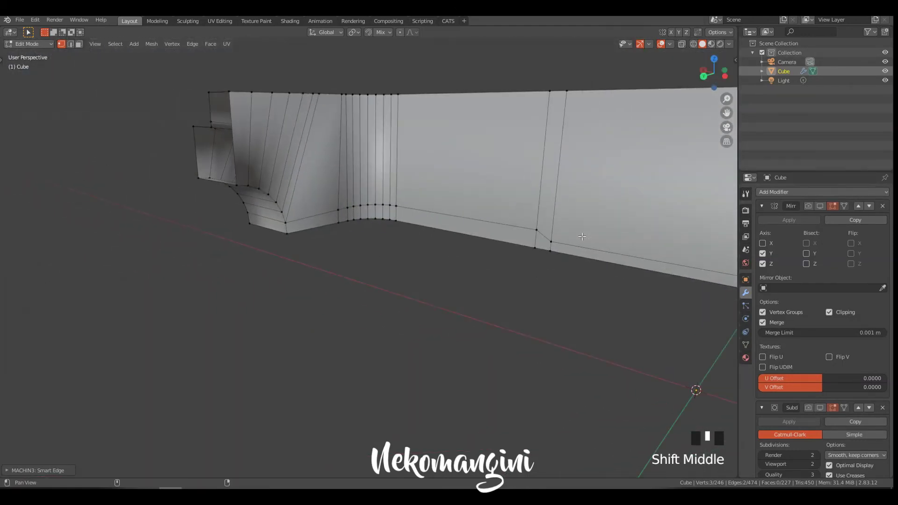
pyautogui.hotkey('ctrl', 'r')
pyautogui.click(300, 188)
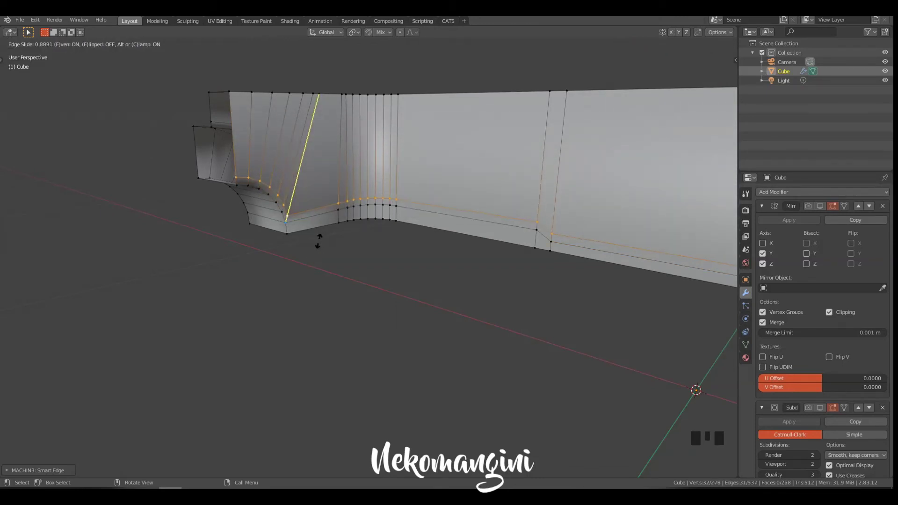
pyautogui.click(318, 242)
# Step: Knife an edge from the new inner loop's vertex beside the end wall's round opening down towards the bottom edge
pyautogui.moveTo(318, 242); pyautogui.dragTo(290, 165, button='middle')
pyautogui.click(309, 149)
pyautogui.press('2')
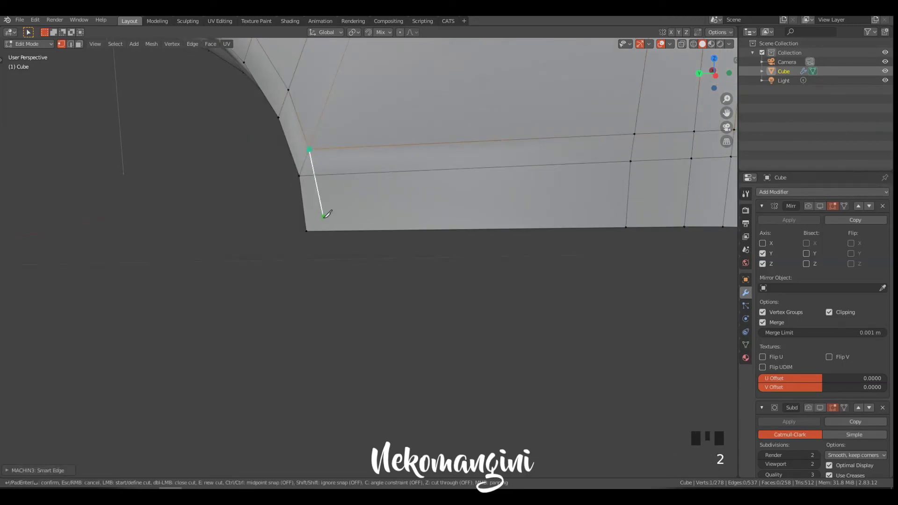
pyautogui.click(321, 227)
pyautogui.press('Return')
pyautogui.press('1')
# Step: Edge-slide the lower inner loop to collapse it and merge the doubled vertices with Clean Up
pyautogui.keyDown('shift'); pyautogui.moveTo(317, 174); pyautogui.dragTo(398, 234, button='middle'); pyautogui.keyUp('shift')
pyautogui.keyDown('alt'); pyautogui.click(388, 205); pyautogui.keyUp('alt')
pyautogui.moveTo(398, 234); pyautogui.dragTo(496, 220, button='middle')
pyautogui.keyDown('shift'); pyautogui.moveTo(496, 220); pyautogui.dragTo(374, 217, button='middle'); pyautogui.keyUp('shift')
pyautogui.keyDown('shift'); pyautogui.moveTo(623, 217); pyautogui.dragTo(355, 215, button='middle'); pyautogui.keyUp('shift')
pyautogui.moveTo(412, 215)
pyautogui.keyDown('shift'); pyautogui.mouseDown(button='middle')
pyautogui.moveTo(389, 218)
pyautogui.moveTo(407, 193)
pyautogui.moveTo(408, 212)
pyautogui.mouseUp(button='middle'); pyautogui.keyUp('shift')
pyautogui.press('g')
pyautogui.press('g')
pyautogui.click(392, 398)
pyautogui.press('3')
# Step: Try to knife a cut from the inner loop's corner vertex at the rounded end down to the bottom edge
pyautogui.click(410, 210)
pyautogui.press('2')
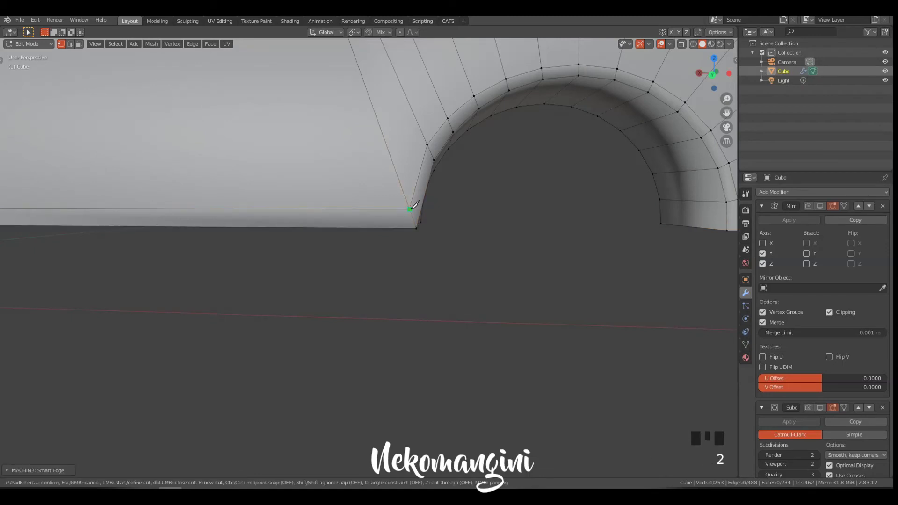
pyautogui.click(406, 240)
pyautogui.press('space')
pyautogui.moveTo(417, 228); pyautogui.dragTo(412, 207, button='middle')
pyautogui.hotkey('ctrl', 'z')
pyautogui.hotkey('ctrl', 'z')
pyautogui.hotkey('ctrl', 'z')
pyautogui.hotkey('ctrl', 'z')
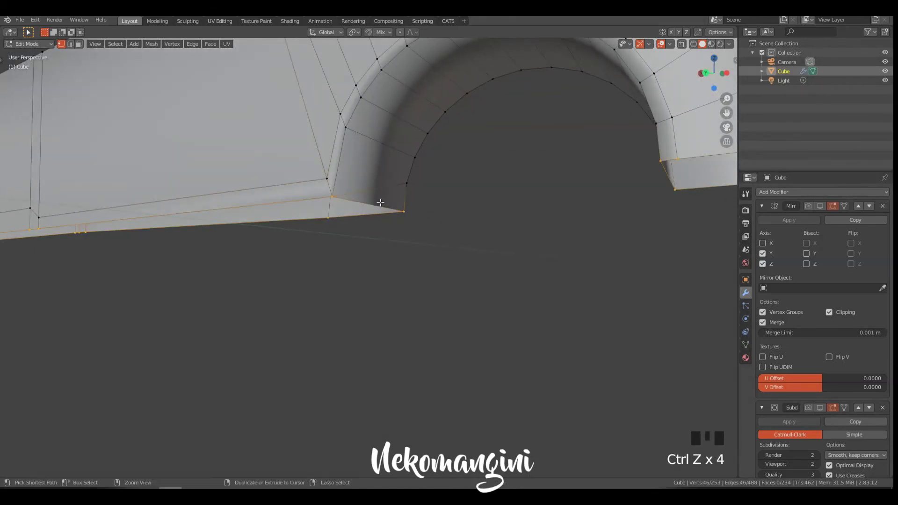
# Step: Restore the undone edits and try a knife cut across the underside of the rounded opening to the loop's corner vertex
pyautogui.hotkey('ctrl', 'shift', 'z')
pyautogui.hotkey('ctrl', 'shift', 'z')
pyautogui.hotkey('ctrl', 'shift', 'z')
pyautogui.moveTo(382, 204)
pyautogui.keyDown('shift'); pyautogui.mouseDown(button='middle')
pyautogui.moveTo(338, 192)
pyautogui.moveTo(397, 198)
pyautogui.mouseUp(button='middle'); pyautogui.keyUp('shift')
pyautogui.press('2')
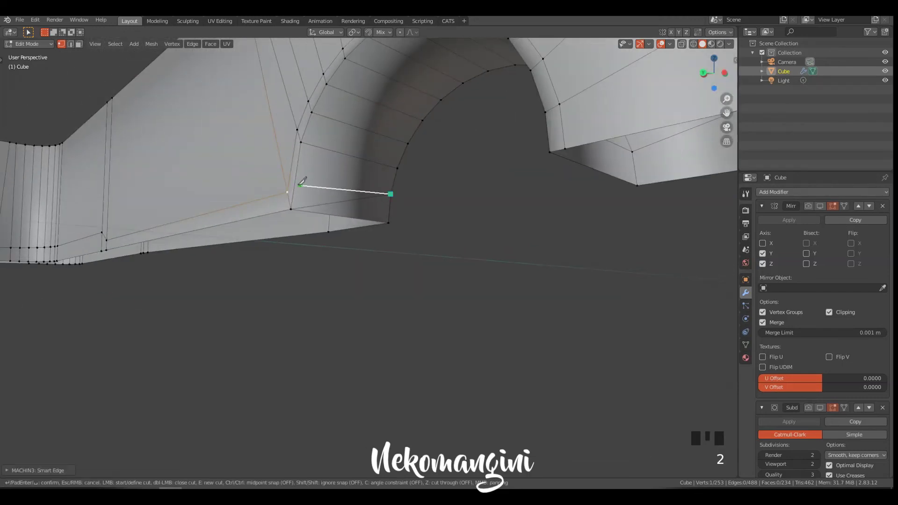
# Step: Undo the recent edits back to before the inner walls' last lengthwise loop cut
pyautogui.hotkey('ctrl', 'z')
pyautogui.hotkey('ctrl', 'z')
pyautogui.hotkey('ctrl', 'z')
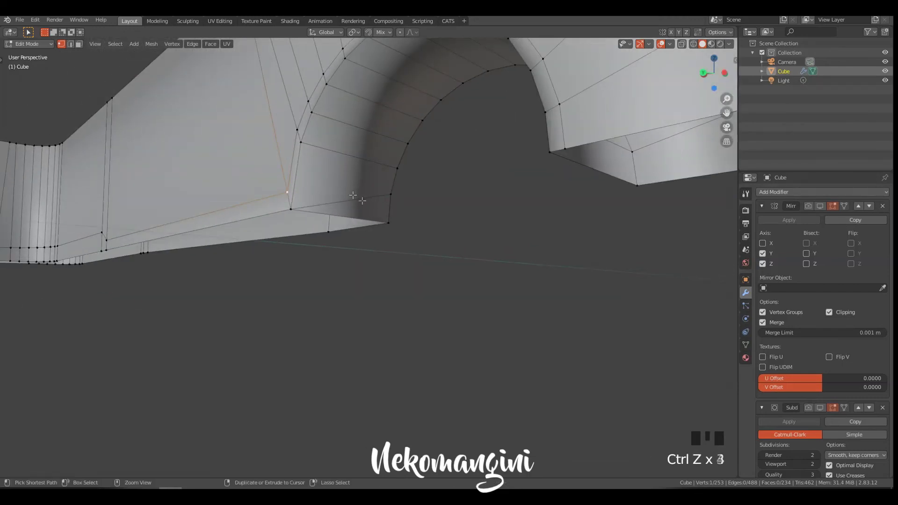
pyautogui.hotkey('ctrl', 'z')
pyautogui.hotkey('ctrl', 'z')
pyautogui.hotkey('ctrl', 'z')
pyautogui.keyDown('shift'); pyautogui.moveTo(293, 197); pyautogui.dragTo(351, 192, button='middle'); pyautogui.keyUp('shift')
pyautogui.hotkey('ctrl', 'z')
pyautogui.hotkey('ctrl', 'z')
pyautogui.hotkey('ctrl', 'z')
pyautogui.hotkey('ctrl', 'z')
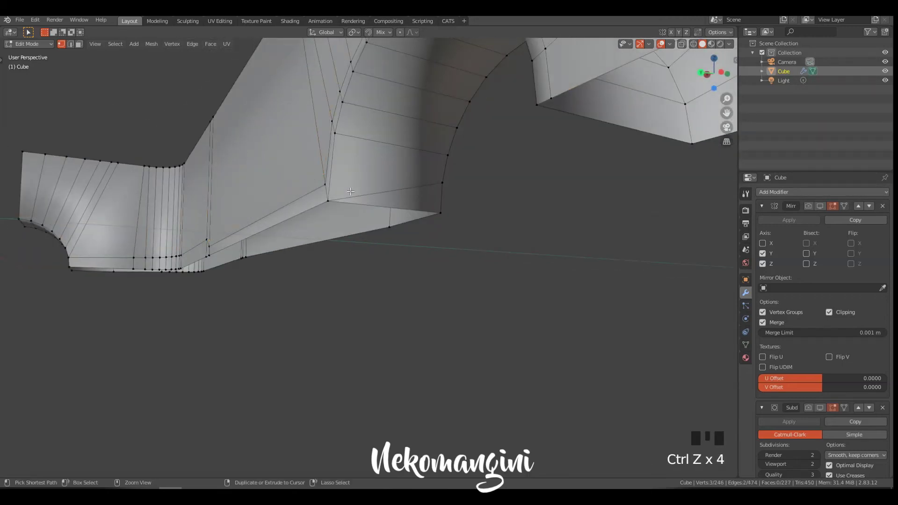
# Step: Redo the inner walls' lengthwise loop cut and the knife cut beside the end wall's round opening
pyautogui.hotkey('ctrl', 'shift', 'z')
pyautogui.hotkey('ctrl', 'shift', 'z')
pyautogui.hotkey('ctrl', 'shift', 'z')
pyautogui.hotkey('ctrl', 'shift', 'z')
pyautogui.hotkey('ctrl', 'shift', 'z')
pyautogui.hotkey('ctrl', 'shift', 'z')
pyautogui.hotkey('ctrl', 'shift', 'z')
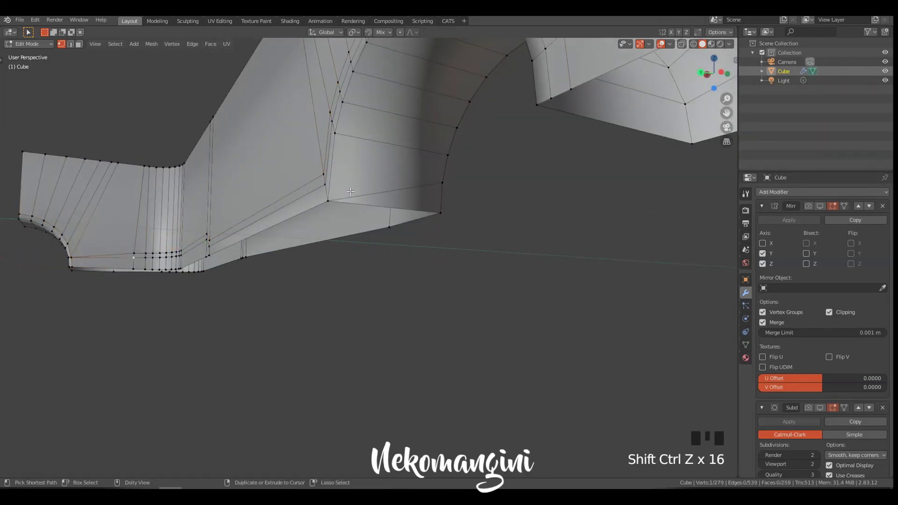
# Step: Redo the remaining undone edits to the inner walls and the arm's rounded opening
pyautogui.hotkey('ctrl', 'shift', 'z')
pyautogui.hotkey('ctrl', 'shift', 'z')
pyautogui.hotkey('ctrl', 'shift', 'z')
pyautogui.hotkey('ctrl', 'shift', 'z')
pyautogui.hotkey('ctrl', 'shift', 'z')
pyautogui.hotkey('ctrl', 'shift', 'z')
pyautogui.hotkey('ctrl', 'shift', 'z')
pyautogui.keyDown('shift'); pyautogui.moveTo(355, 193); pyautogui.dragTo(451, 183, button='middle'); pyautogui.keyUp('shift')
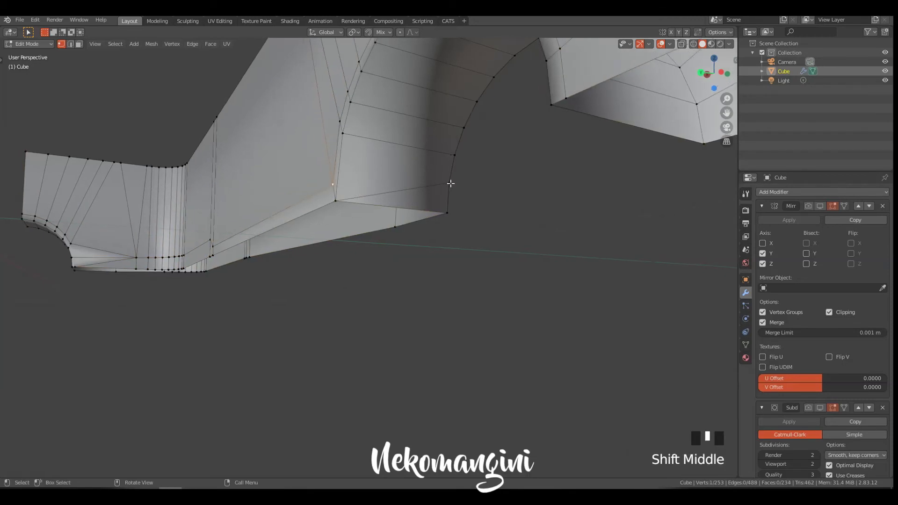
# Step: Knife a cut across the inside surface of the arm's hole from its lower rim vertex, and dissolve the diagonal edge below it
pyautogui.click(450, 183)
pyautogui.press('2')
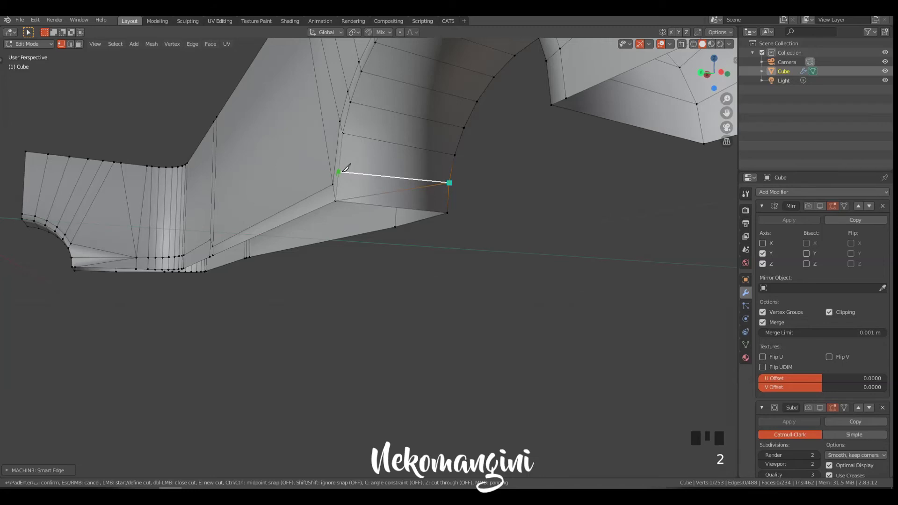
pyautogui.press('space')
pyautogui.press('Tab')
pyautogui.click(378, 193)
pyautogui.press('x')
pyautogui.click(378, 193)
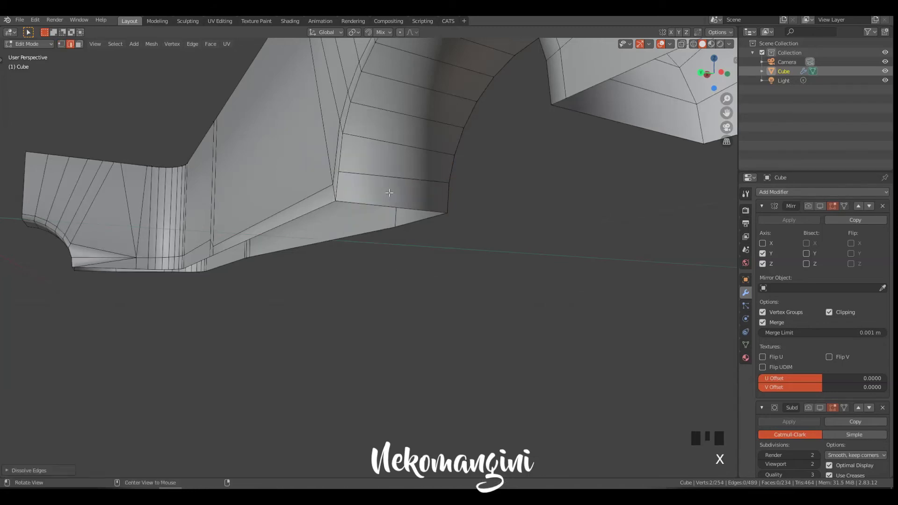
# Step: Try to merge the cut's end vertex with the inner loop's corner vertex beside the arm's hole
pyautogui.moveTo(390, 193); pyautogui.dragTo(405, 216, button='middle')
pyautogui.press('Tab')
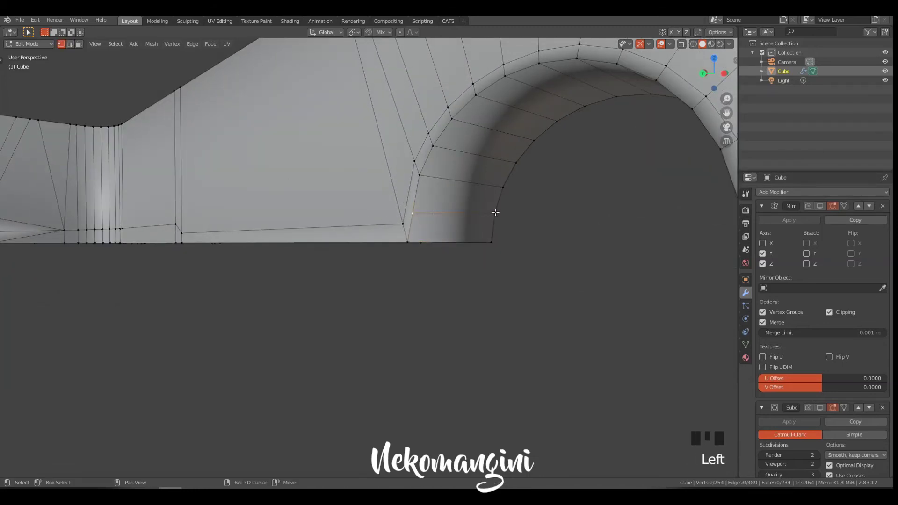
pyautogui.moveTo(444, 214); pyautogui.dragTo(513, 245, button='middle')
pyautogui.press('1')
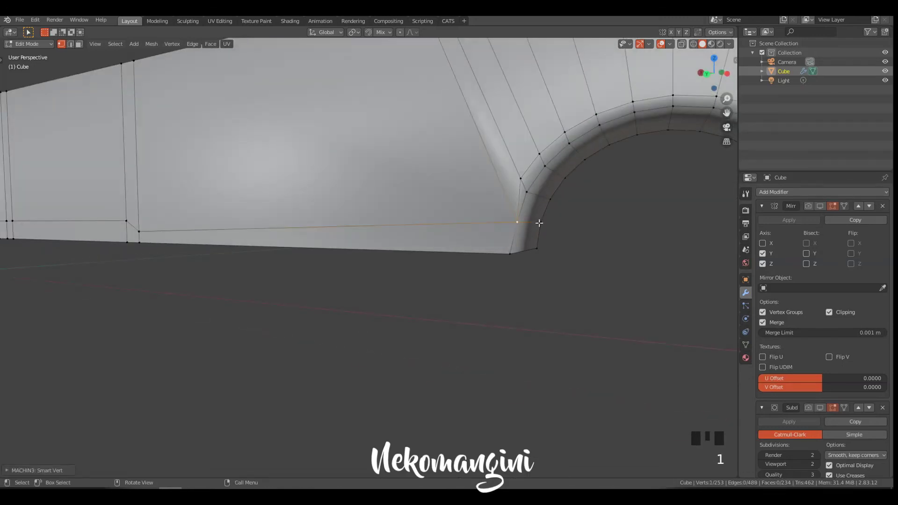
pyautogui.hotkey('ctrl', 'z')
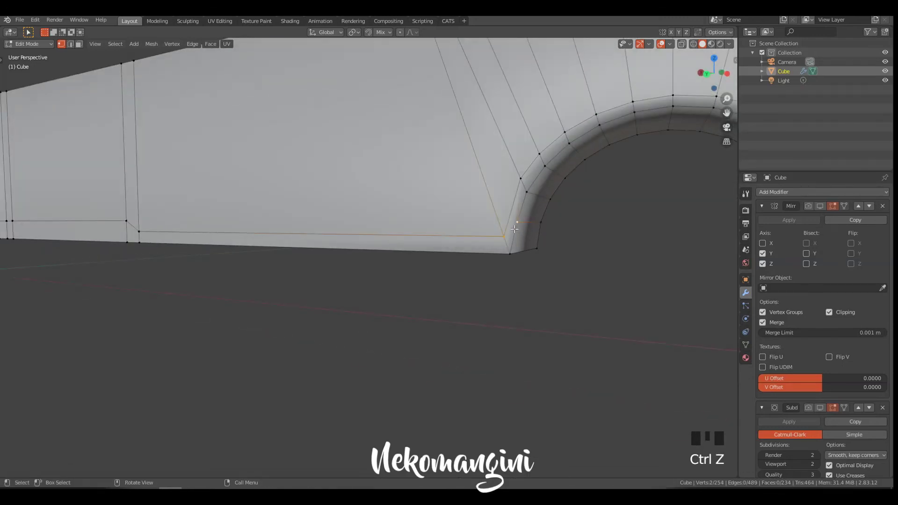
# Step: Connect the inner loop's corner vertex to the arm hole's new rim vertex, and slide the corner vertex up level with it
pyautogui.moveTo(528, 245)
pyautogui.keyDown('ctrl'); pyautogui.mouseDown(button='middle')
pyautogui.moveTo(539, 233)
pyautogui.moveTo(530, 235)
pyautogui.mouseUp(button='middle'); pyautogui.keyUp('ctrl')
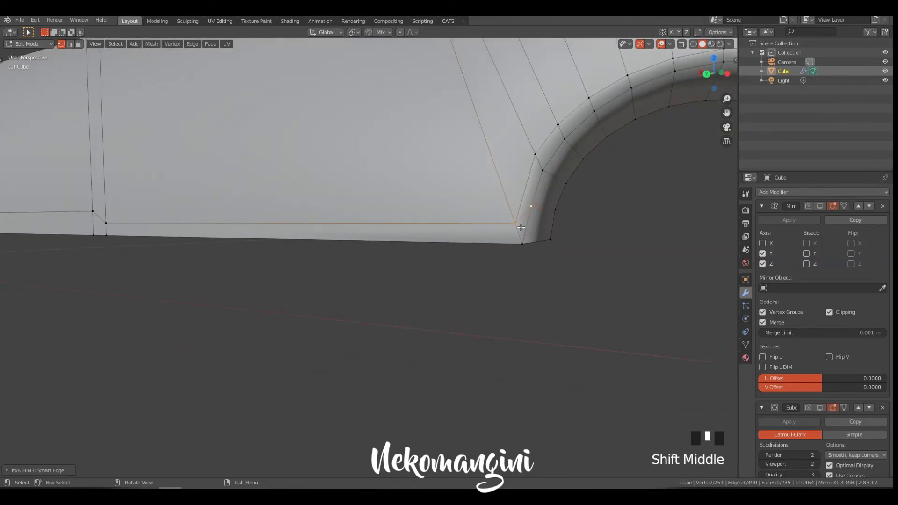
pyautogui.click(520, 241)
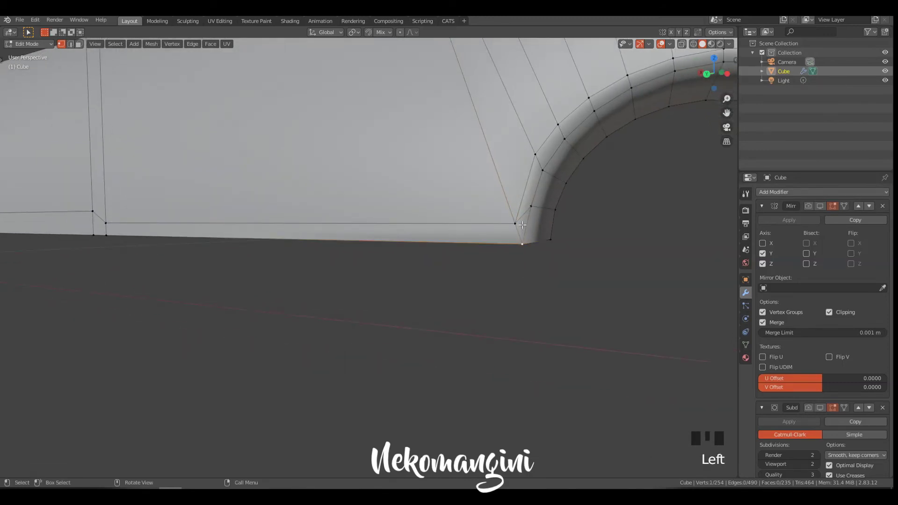
pyautogui.press('g')
pyautogui.press('g')
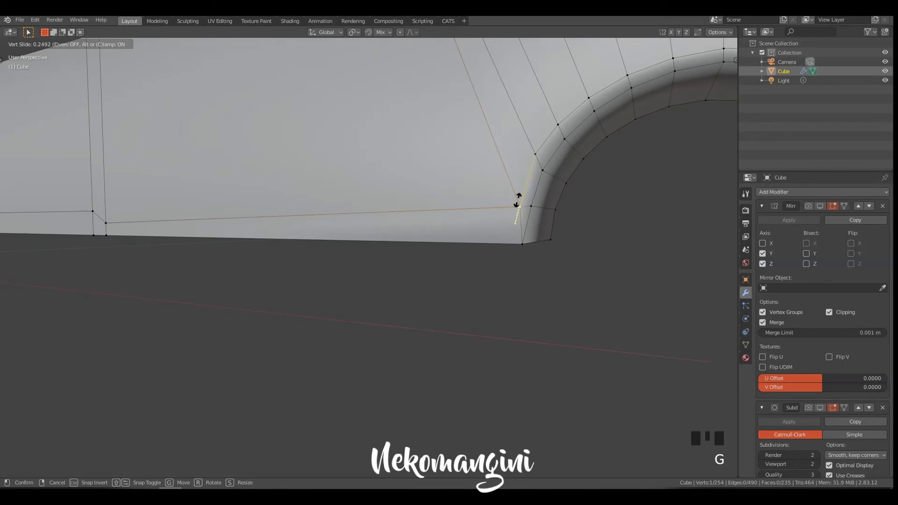
pyautogui.click(518, 200)
# Step: Knife a cut from the raised corner vertex down to the arm's bottom edge, and dissolve the old edge beside it
pyautogui.press('2')
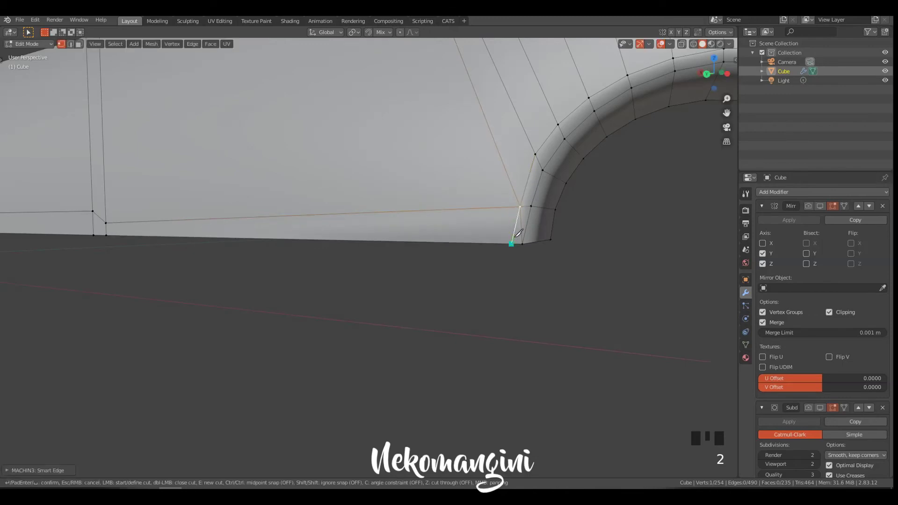
pyautogui.click(514, 238)
pyautogui.press('space')
pyautogui.press('Tab')
pyautogui.click(521, 291)
pyautogui.click(521, 228)
pyautogui.press('x')
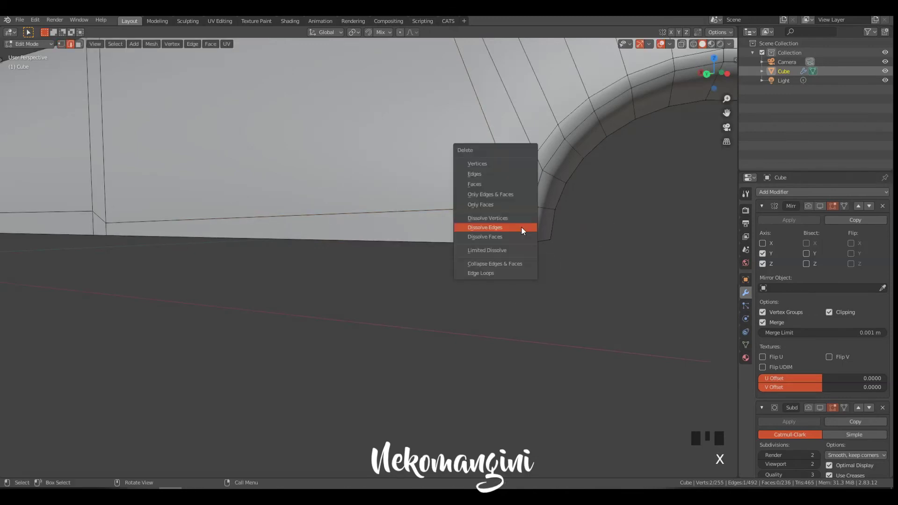
pyautogui.click(521, 228)
pyautogui.keyDown('ctrl'); pyautogui.moveTo(522, 228); pyautogui.dragTo(290, 246, button='middle'); pyautogui.keyUp('ctrl')
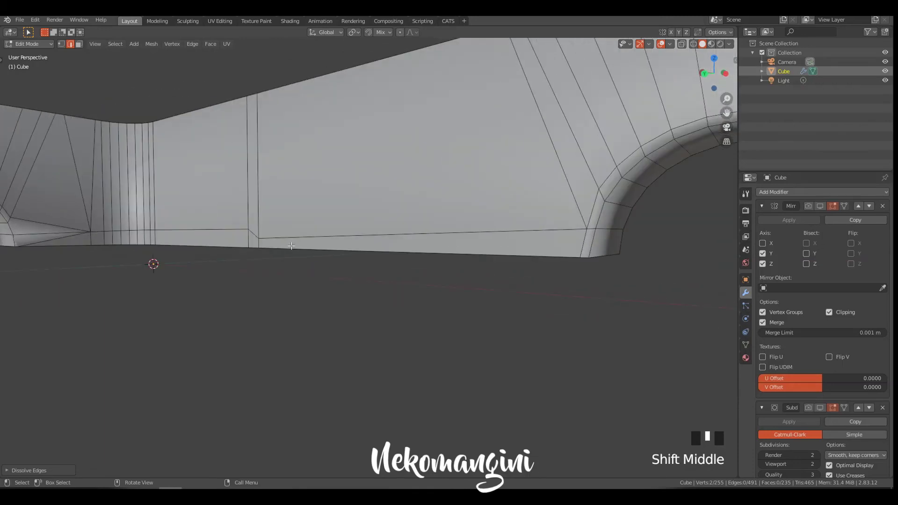
pyautogui.click(253, 237)
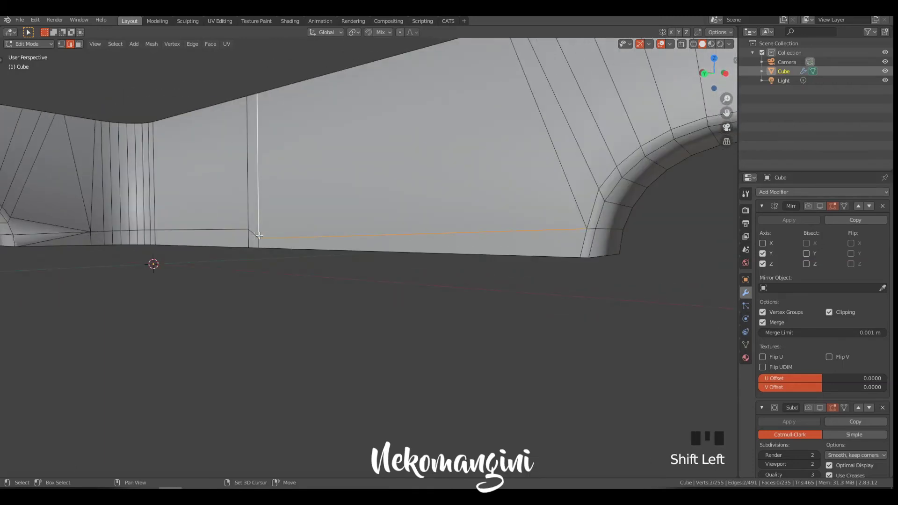
pyautogui.press('Tab')
pyautogui.click(178, 243)
pyautogui.click(253, 239)
pyautogui.keyDown('shift'); pyautogui.click(249, 230); pyautogui.keyUp('shift')
pyautogui.hotkey('alt', 'a')
pyautogui.click(254, 172)
# Step: Knife a support cut from the loop's last vertex beside the end wall's round opening to the bottom edge, and dissolve the adjoining diagonal edges
pyautogui.moveTo(262, 201); pyautogui.dragTo(225, 206, button='middle')
pyautogui.keyDown('ctrl'); pyautogui.moveTo(225, 206); pyautogui.dragTo(224, 220, button='middle'); pyautogui.keyUp('ctrl')
pyautogui.keyDown('shift'); pyautogui.moveTo(225, 220); pyautogui.dragTo(345, 225, button='middle'); pyautogui.keyUp('shift')
pyautogui.keyDown('shift'); pyautogui.moveTo(278, 244); pyautogui.dragTo(404, 229, button='middle'); pyautogui.keyUp('shift')
pyautogui.press('KP_Decimal')
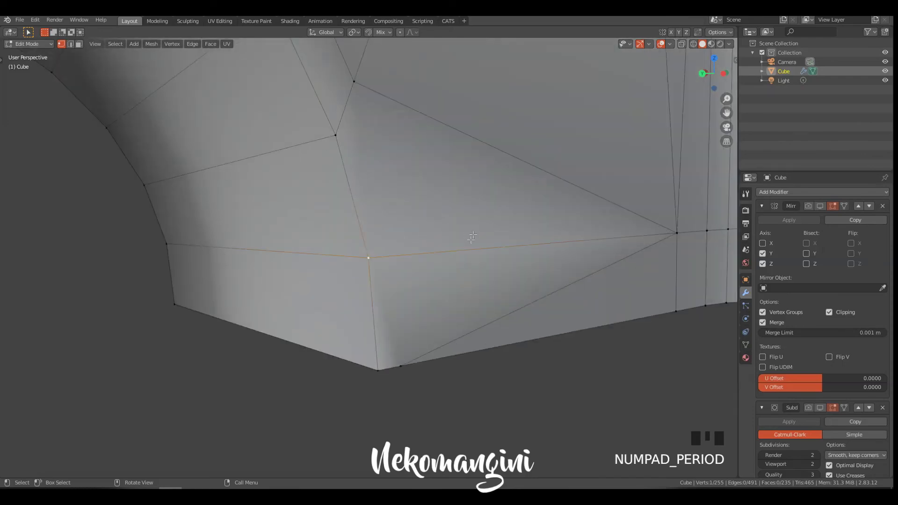
pyautogui.keyDown('ctrl'); pyautogui.moveTo(525, 189); pyautogui.dragTo(510, 301, button='middle'); pyautogui.keyUp('ctrl')
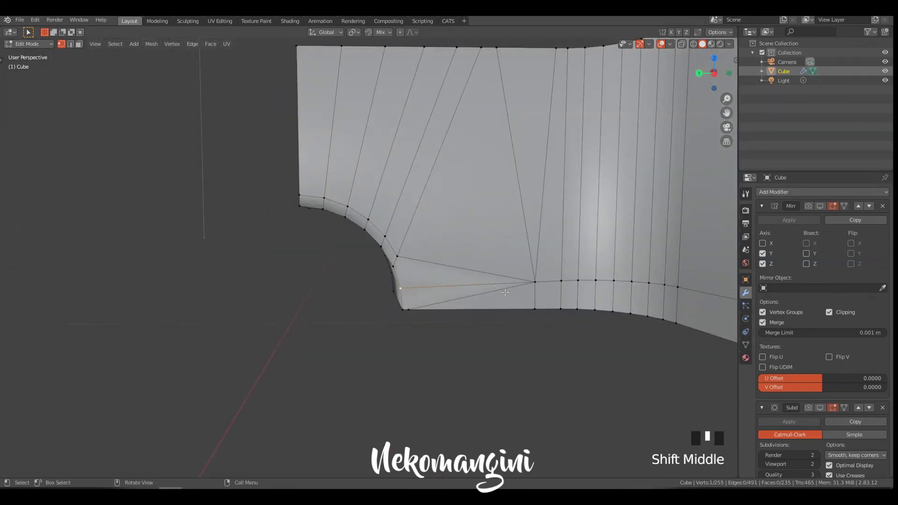
pyautogui.press('2')
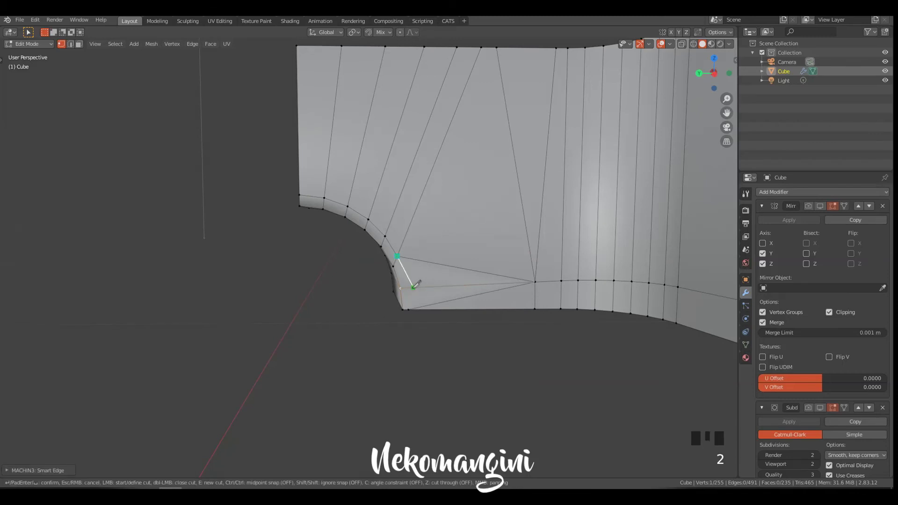
pyautogui.press('Return')
pyautogui.moveTo(482, 289); pyautogui.dragTo(514, 275, button='middle')
pyautogui.press('Tab')
pyautogui.press('x')
pyautogui.click(475, 296)
pyautogui.moveTo(476, 296); pyautogui.dragTo(517, 241, button='middle')
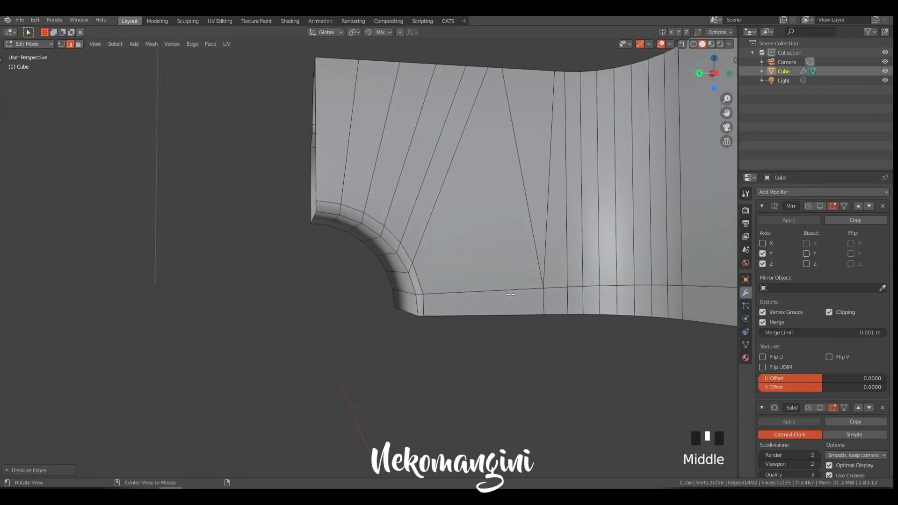
# Step: Connect the end wall's upper edge vertex to the loop corner beside the round opening, and dissolve the old edge it replaces
pyautogui.press('Tab')
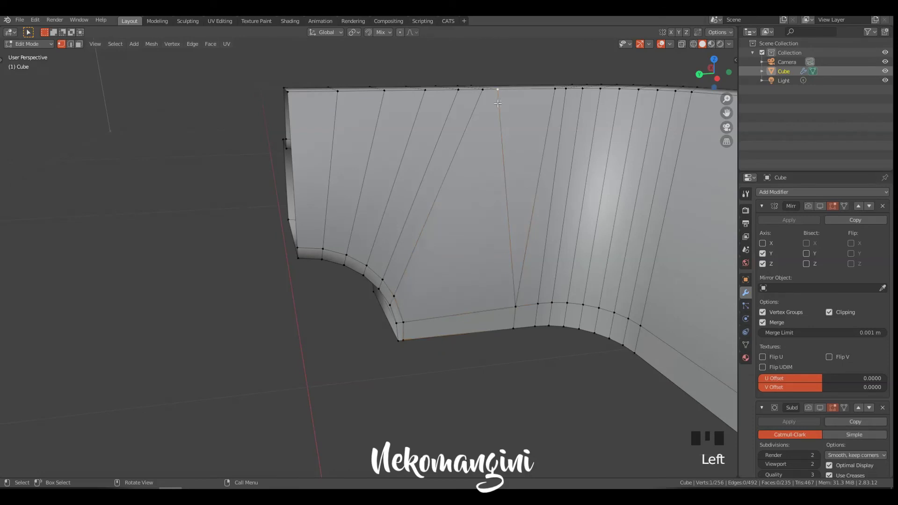
pyautogui.press('Tab')
pyautogui.click(508, 202)
pyautogui.press('x')
pyautogui.click(512, 203)
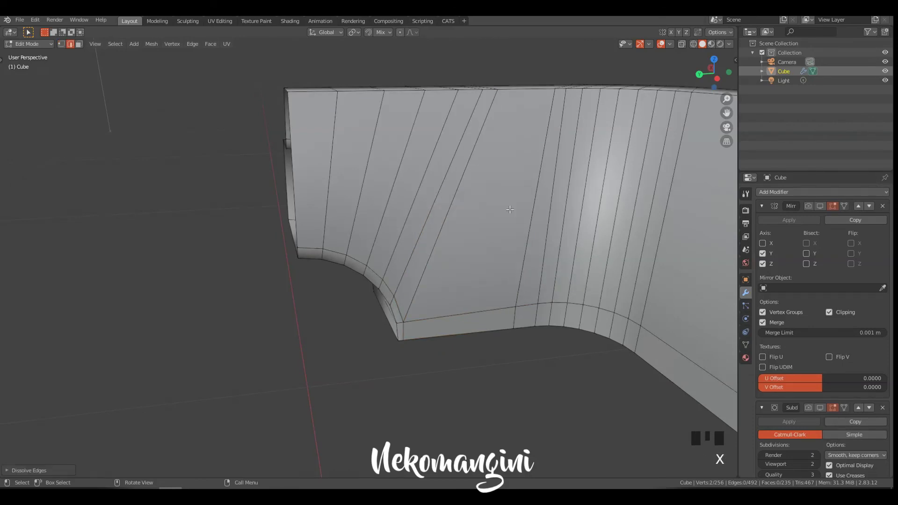
# Step: Add a support loop along the side of the end wall's raised rim, slid evenly close to its outer edge
pyautogui.moveTo(510, 210)
pyautogui.mouseDown(button='middle')
pyautogui.moveTo(503, 220)
pyautogui.moveTo(508, 210)
pyautogui.moveTo(476, 220)
pyautogui.moveTo(627, 216)
pyautogui.moveTo(491, 262)
pyautogui.moveTo(458, 285)
pyautogui.moveTo(496, 207)
pyautogui.moveTo(497, 216)
pyautogui.mouseUp(button='middle')
pyautogui.hotkey('ctrl', 'r')
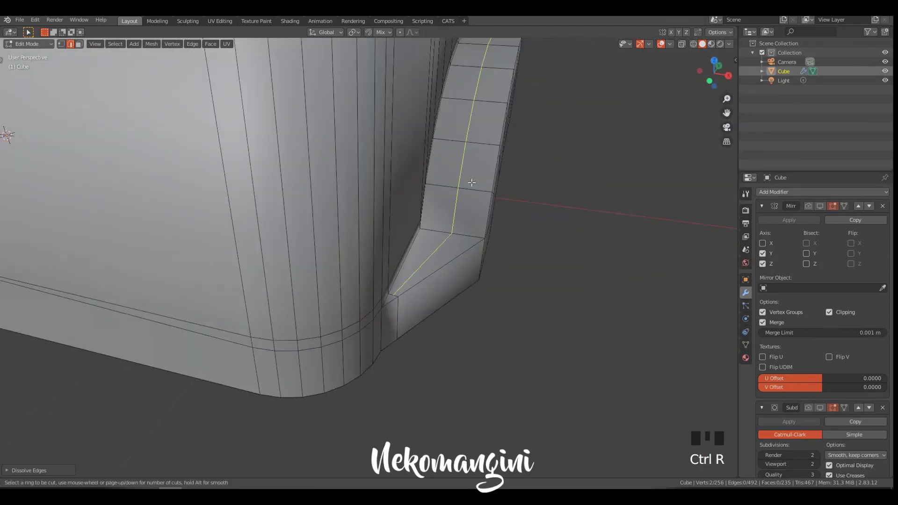
pyautogui.click(474, 183)
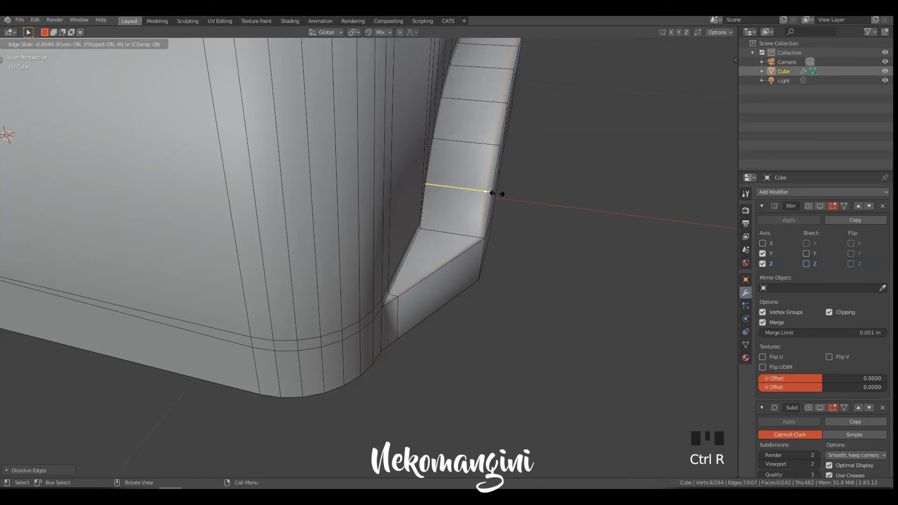
pyautogui.click(493, 194)
pyautogui.moveTo(494, 195); pyautogui.dragTo(454, 215, button='middle')
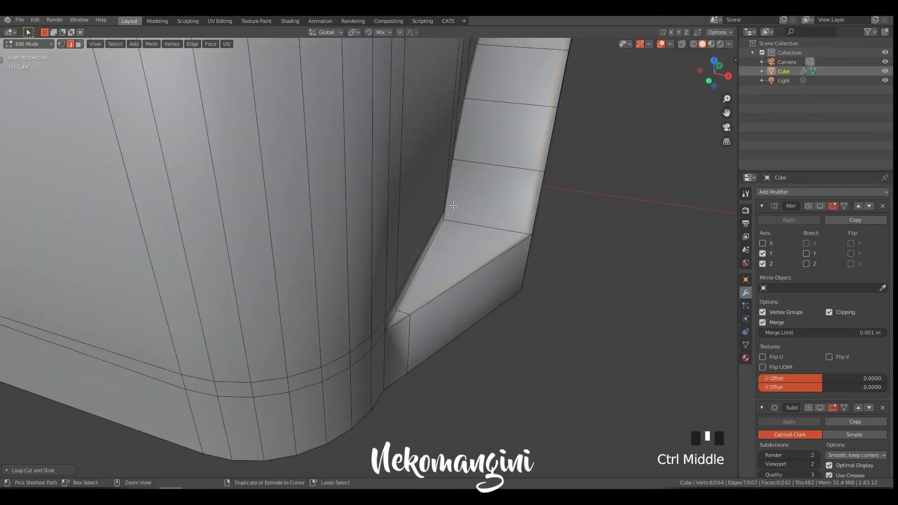
# Step: Add a second support loop along the raised rim's side, slid evenly close to the edge where it meets the end wall
pyautogui.hotkey('ctrl', 'r')
pyautogui.click(453, 215)
pyautogui.press('e')
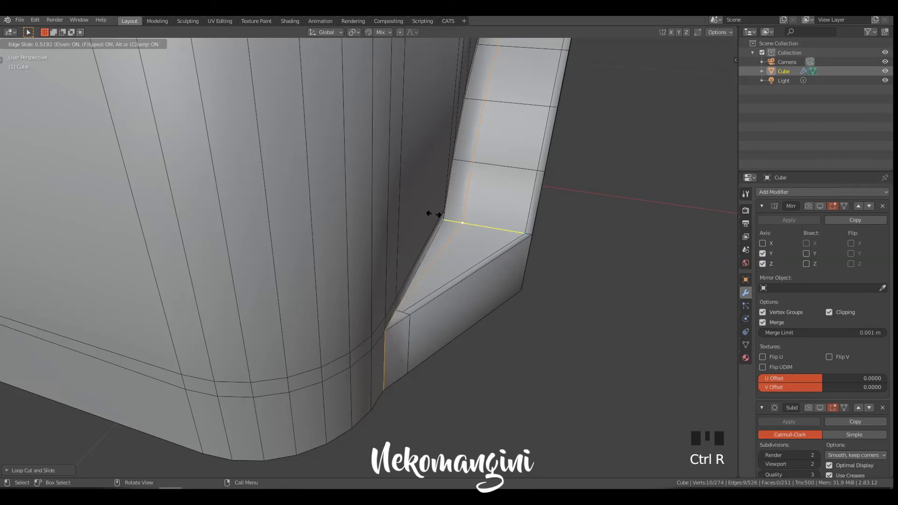
pyautogui.press('f')
pyautogui.press('f')
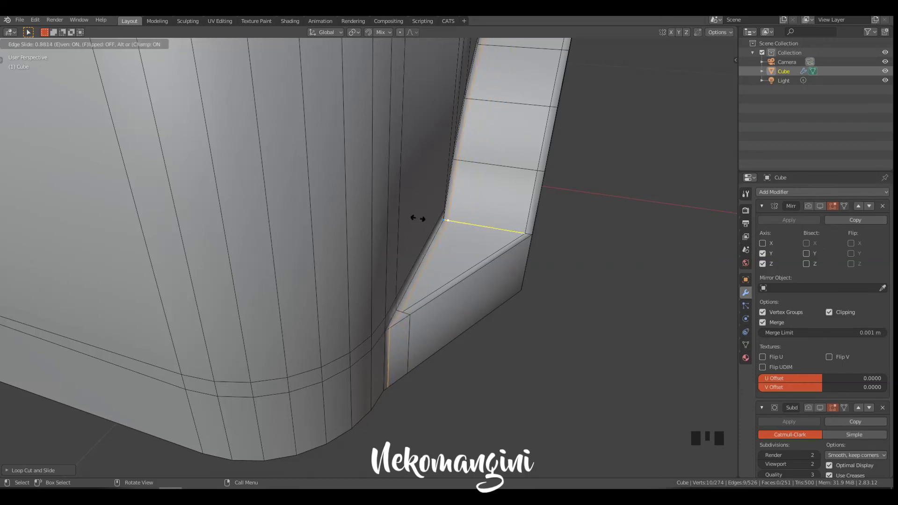
pyautogui.click(416, 218)
# Step: Slide the extra vertices where the end wall's raised rim meets the rounded corner into their neighbours, and clean up the mesh
pyautogui.keyDown('ctrl'); pyautogui.moveTo(369, 227); pyautogui.dragTo(432, 272, button='middle'); pyautogui.keyUp('ctrl')
pyautogui.hotkey('ctrl', 'r')
pyautogui.click(427, 268)
pyautogui.press('1')
pyautogui.doubleClick(392, 286)
pyautogui.keyDown('ctrl'); pyautogui.click(409, 266); pyautogui.keyUp('ctrl')
pyautogui.moveTo(403, 268); pyautogui.dragTo(447, 266, button='middle')
pyautogui.press('g')
pyautogui.press('g')
pyautogui.click(265, 190)
pyautogui.press('3')
# Step: Slide the vertical edge beside the outer rounded corner fully onto its neighbouring edge, and clean up the mesh
pyautogui.keyDown('ctrl'); pyautogui.moveTo(549, 233); pyautogui.dragTo(534, 262, button='middle'); pyautogui.keyUp('ctrl')
pyautogui.moveTo(527, 217); pyautogui.dragTo(518, 242, button='middle')
pyautogui.doubleClick(470, 203)
pyautogui.press('g')
pyautogui.press('g')
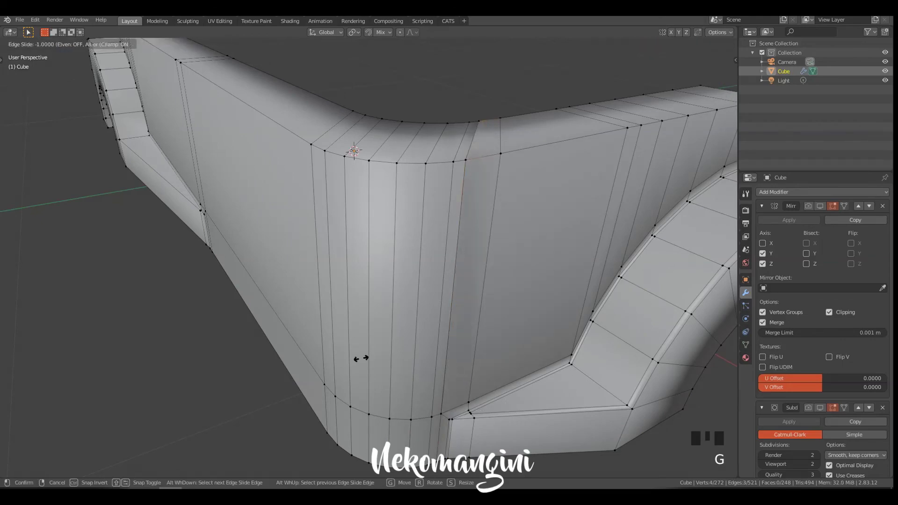
pyautogui.click(361, 358)
pyautogui.press('3')
# Step: Add two loop cuts around the front face of the end wall's raised rim, placing the first close to its outer edge
pyautogui.moveTo(361, 358); pyautogui.dragTo(452, 228, button='middle')
pyautogui.moveTo(398, 232); pyautogui.dragTo(485, 255, button='middle')
pyautogui.keyDown('shift'); pyautogui.moveTo(485, 255); pyautogui.dragTo(509, 237, button='middle'); pyautogui.keyUp('shift')
pyautogui.hotkey('ctrl', 'r')
pyautogui.click(502, 226)
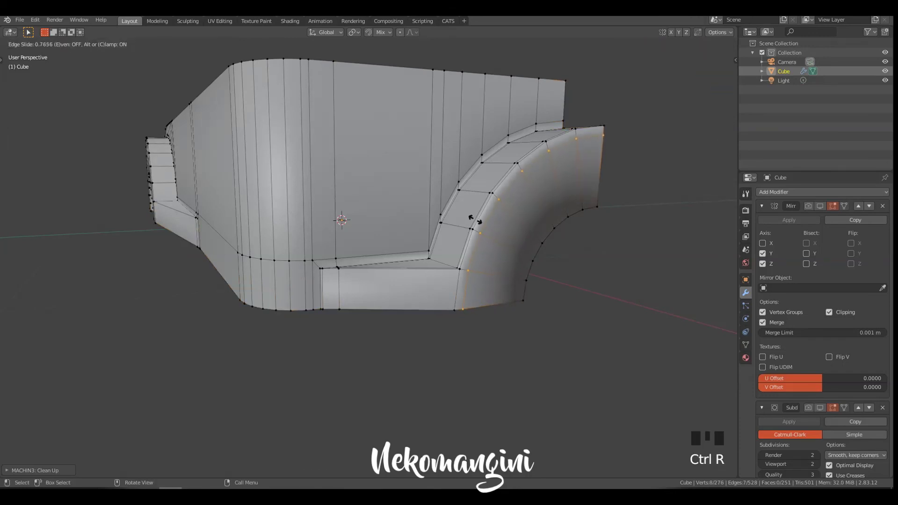
pyautogui.click(477, 220)
pyautogui.hotkey('ctrl', 'r')
pyautogui.click(515, 227)
pyautogui.click(518, 230)
# Step: Add two loop cuts inside the end wall's hole, and scale them apart along X towards the hole's edges
pyautogui.keyDown('shift'); pyautogui.moveTo(518, 231); pyautogui.dragTo(295, 220, button='middle'); pyautogui.keyUp('shift')
pyautogui.hotkey('ctrl', 'r')
pyautogui.scroll(1, 251, 210)
pyautogui.click(252, 209)
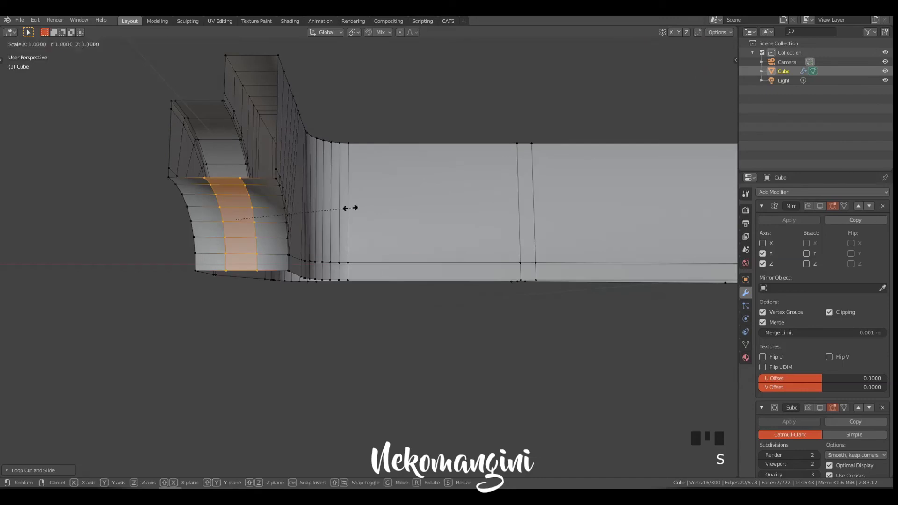
pyautogui.press('s')
pyautogui.press('x')
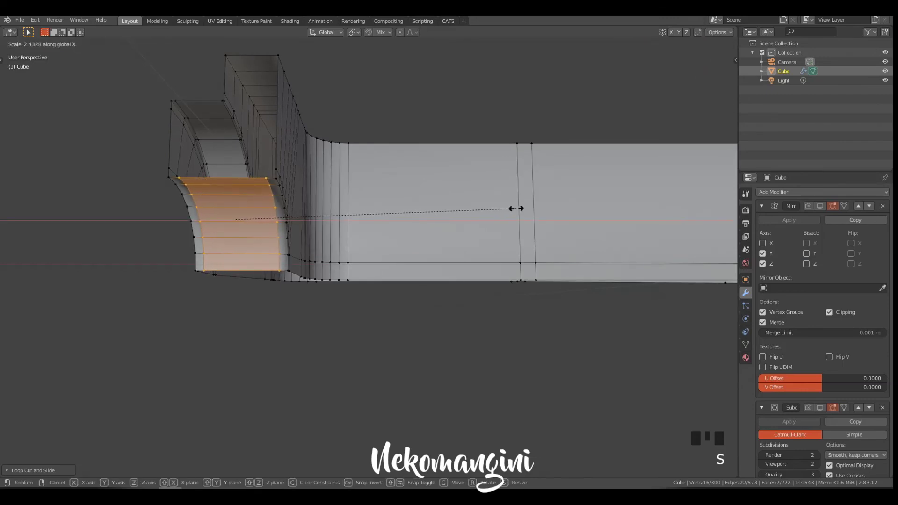
pyautogui.click(526, 208)
# Step: Add two loop cuts inside the arm's hole, and scale them apart along Y towards the hole's edges
pyautogui.keyDown('shift'); pyautogui.moveTo(702, 262); pyautogui.dragTo(427, 171, button='middle'); pyautogui.keyUp('shift')
pyautogui.hotkey('ctrl', 'r')
pyautogui.click(427, 170)
pyautogui.click(427, 171)
pyautogui.press('s')
pyautogui.press('y')
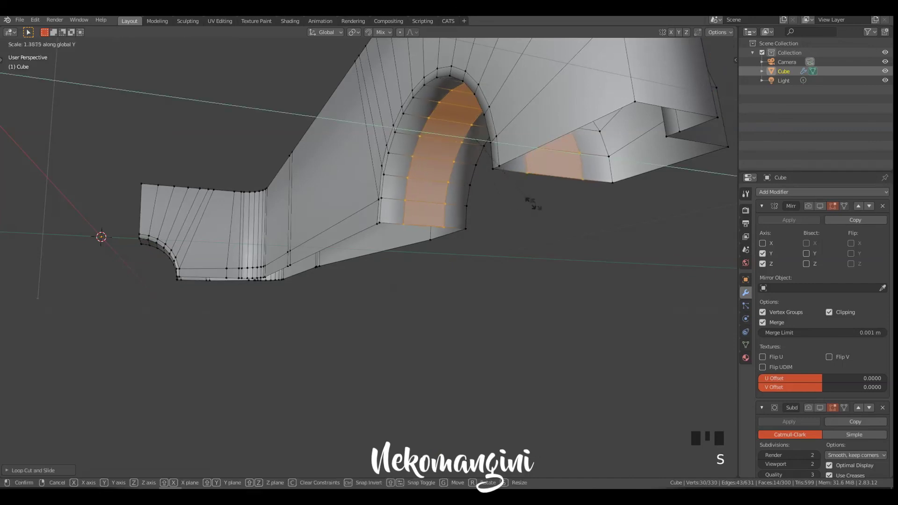
pyautogui.click(602, 217)
# Step: Add two support loops along the side of the arm's raised rim, close to its outer edge and its wall-side edge
pyautogui.moveTo(601, 217); pyautogui.dragTo(277, 201, button='middle')
pyautogui.keyDown('shift'); pyautogui.moveTo(277, 201); pyautogui.dragTo(263, 161, button='middle'); pyautogui.keyUp('shift')
pyautogui.hotkey('ctrl', 'r')
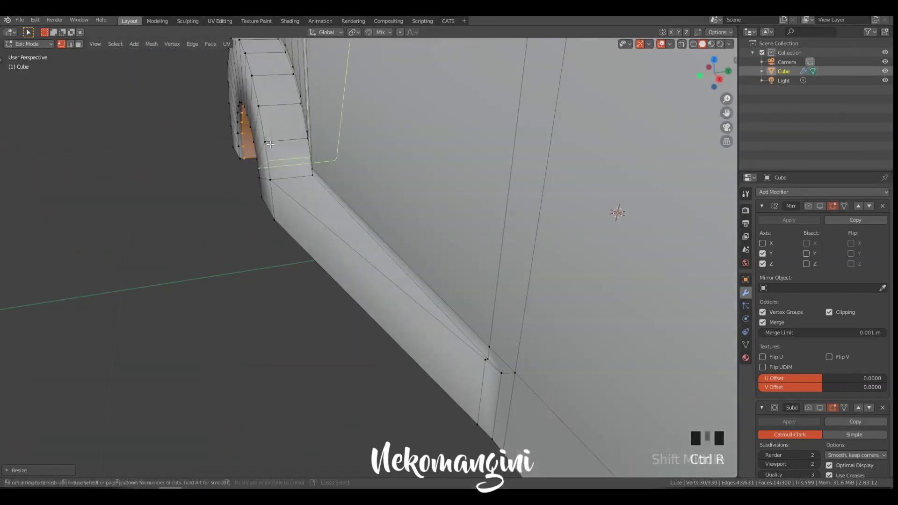
pyautogui.click(273, 146)
pyautogui.click(281, 146)
pyautogui.hotkey('ctrl', 'r')
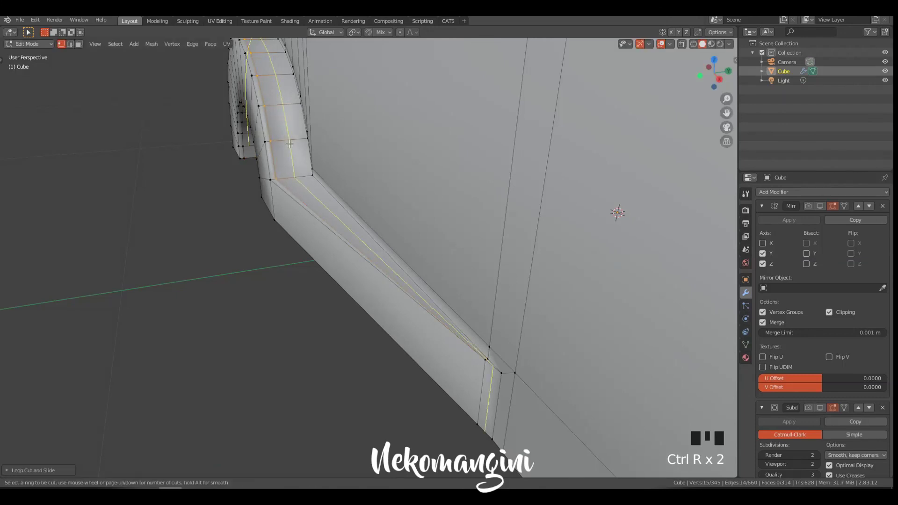
pyautogui.click(289, 143)
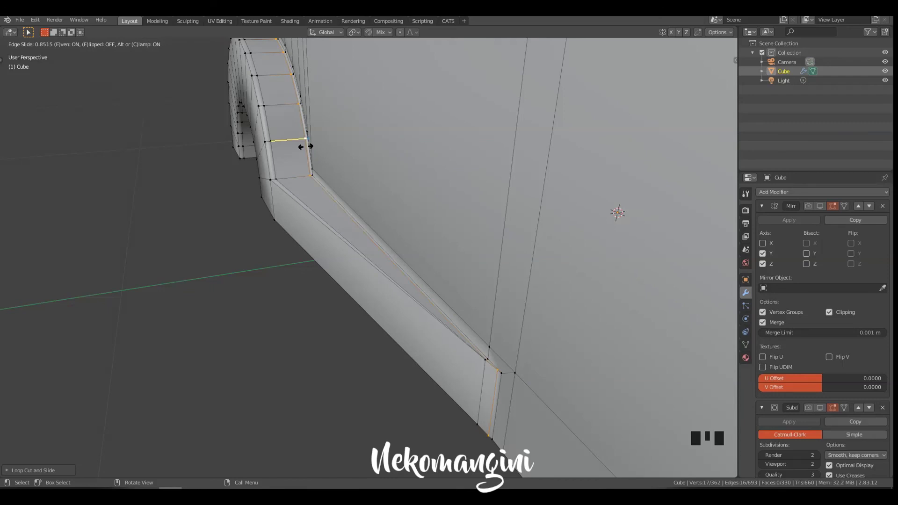
pyautogui.click(305, 146)
# Step: Slide the vertex at the narrow end of the arm's raised tapered rib along its edge, and nudge it along Y
pyautogui.keyDown('shift'); pyautogui.moveTo(305, 146); pyautogui.dragTo(383, 211, button='middle'); pyautogui.keyUp('shift')
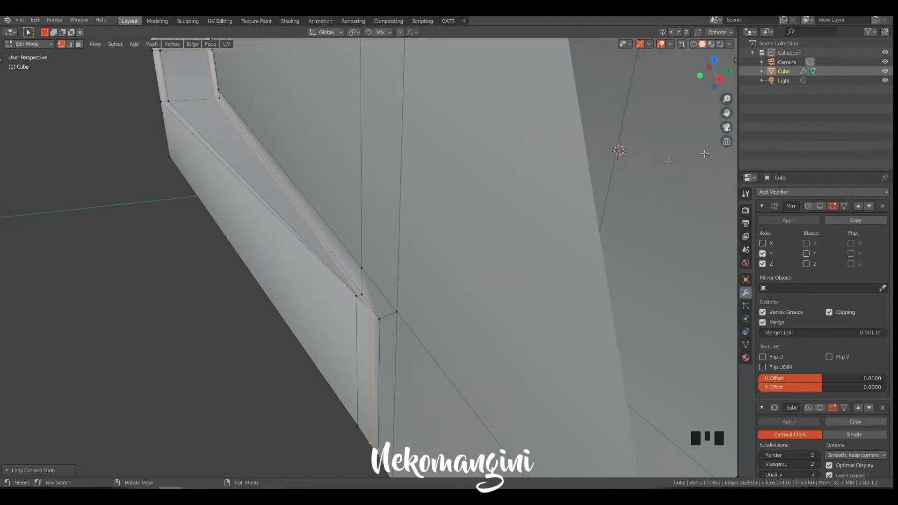
pyautogui.keyDown('ctrl'); pyautogui.moveTo(374, 239); pyautogui.dragTo(437, 249, button='middle'); pyautogui.keyUp('ctrl')
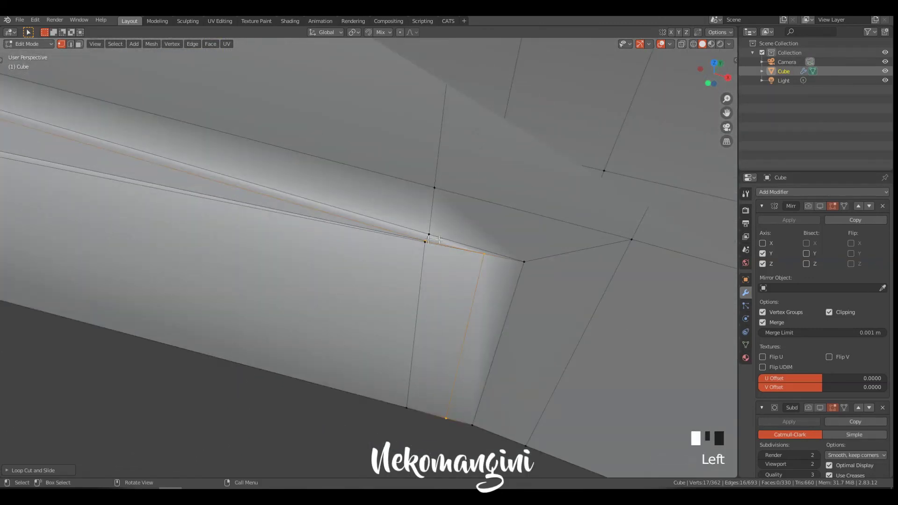
pyautogui.click(429, 240)
pyautogui.press('g')
pyautogui.press('g')
pyautogui.click(444, 240)
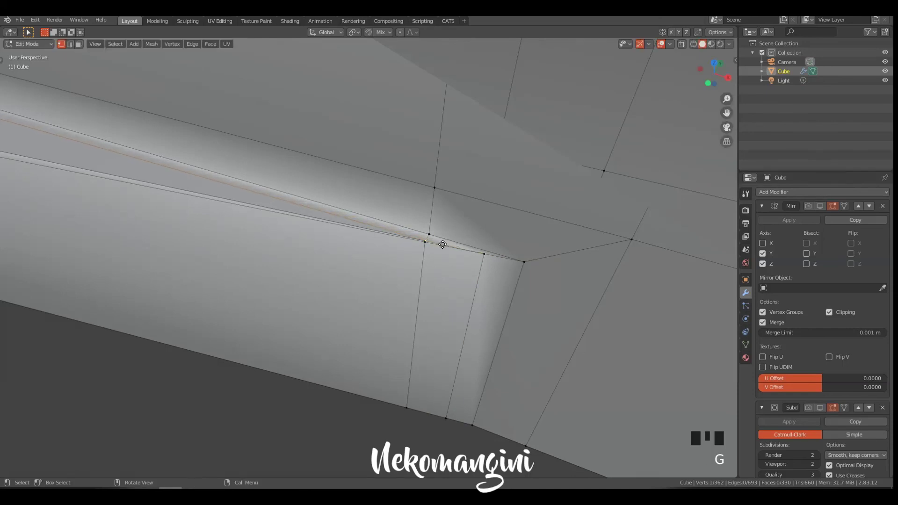
pyautogui.press('g')
pyautogui.press('y')
pyautogui.click(443, 243)
pyautogui.keyDown('ctrl'); pyautogui.moveTo(458, 261); pyautogui.dragTo(436, 299, button='middle'); pyautogui.keyUp('ctrl')
pyautogui.keyDown('shift'); pyautogui.moveTo(436, 299); pyautogui.dragTo(452, 275, button='middle'); pyautogui.keyUp('shift')
pyautogui.moveTo(417, 239); pyautogui.dragTo(484, 248, button='middle')
pyautogui.moveTo(449, 209); pyautogui.dragTo(408, 217, button='middle')
pyautogui.press('Tab')
pyautogui.press('Tab')
# Step: Turn off the mirror's clipping and move the end wall's two top centre vertices about -0.03 m along Y, off the mirror plane
pyautogui.keyDown('shift'); pyautogui.moveTo(421, 168); pyautogui.dragTo(458, 195, button='middle'); pyautogui.keyUp('shift')
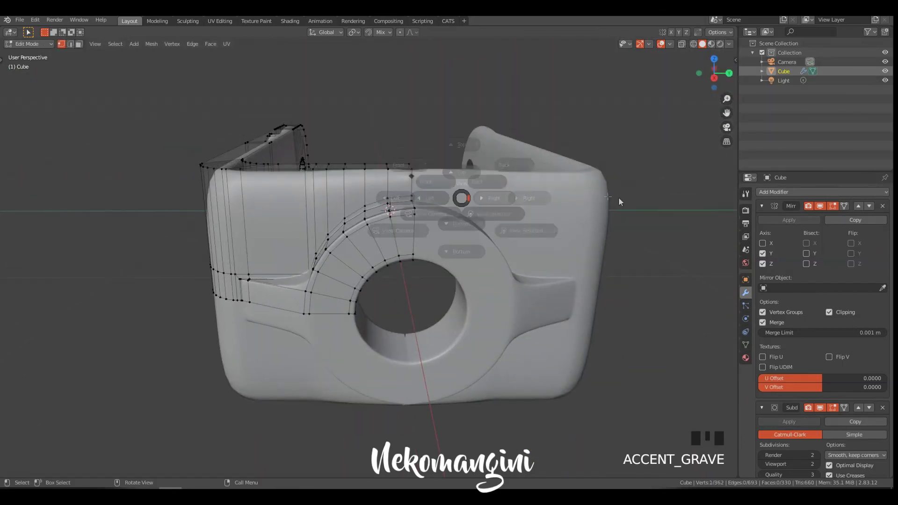
pyautogui.press('KP_3')
pyautogui.keyDown('ctrl'); pyautogui.moveTo(617, 202); pyautogui.dragTo(617, 220, button='middle'); pyautogui.keyUp('ctrl')
pyautogui.press('z')
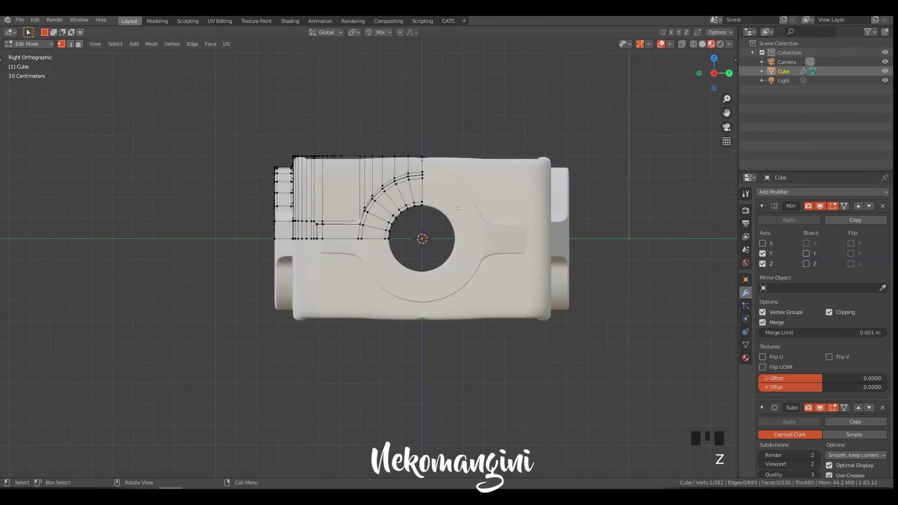
pyautogui.press('z')
pyautogui.press('z')
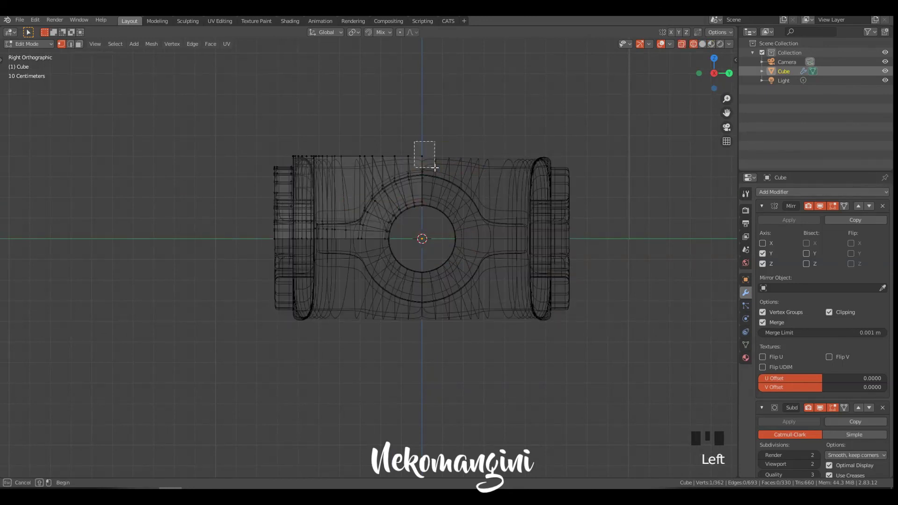
pyautogui.moveTo(435, 167); pyautogui.dragTo(435, 167)
pyautogui.press('g')
pyautogui.click(441, 166)
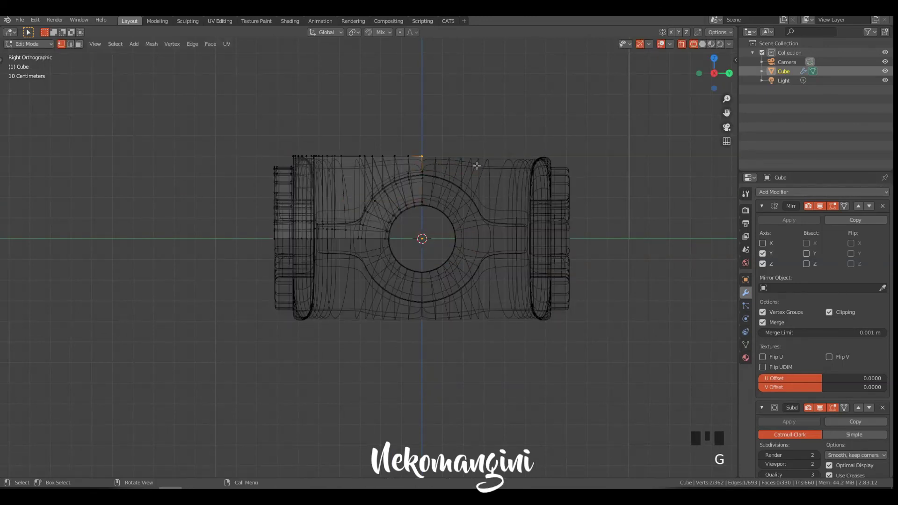
pyautogui.press('g')
pyautogui.press('y')
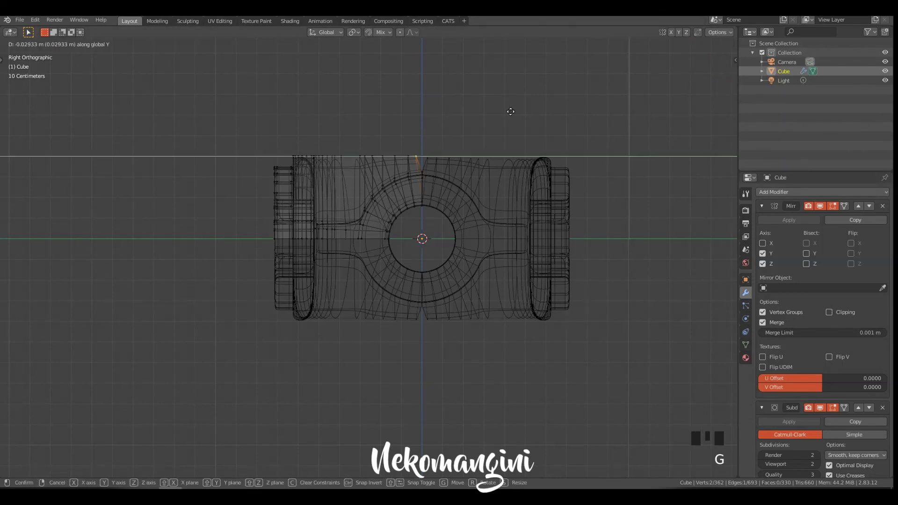
pyautogui.click(512, 112)
# Step: Turn the mirror's clipping back on and move the two top centre vertices along Y back onto the mirror plane
pyautogui.click(836, 314)
pyautogui.press('g')
pyautogui.press('y')
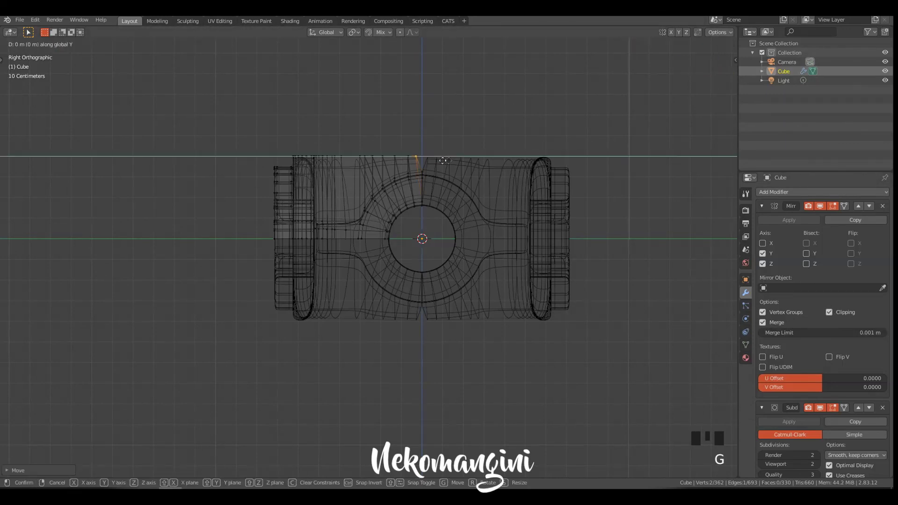
pyautogui.click(495, 160)
pyautogui.keyDown('ctrl'); pyautogui.moveTo(471, 167); pyautogui.dragTo(541, 154, button='middle'); pyautogui.keyUp('ctrl')
pyautogui.keyDown('shift'); pyautogui.moveTo(541, 154); pyautogui.dragTo(535, 205, button='middle'); pyautogui.keyUp('shift')
pyautogui.hotkey('shift', 'z')
pyautogui.keyDown('ctrl'); pyautogui.moveTo(535, 204); pyautogui.dragTo(519, 163, button='middle'); pyautogui.keyUp('ctrl')
pyautogui.moveTo(520, 164)
pyautogui.mouseDown(button='middle')
pyautogui.moveTo(494, 187)
pyautogui.moveTo(563, 210)
pyautogui.moveTo(557, 201)
pyautogui.mouseUp(button='middle')
pyautogui.keyDown('shift'); pyautogui.moveTo(557, 202); pyautogui.dragTo(508, 192, button='middle'); pyautogui.keyUp('shift')
pyautogui.keyDown('ctrl'); pyautogui.moveTo(508, 193); pyautogui.dragTo(519, 211, button='middle'); pyautogui.keyUp('ctrl')
pyautogui.keyDown('shift'); pyautogui.moveTo(519, 187); pyautogui.dragTo(523, 161, button='middle'); pyautogui.keyUp('shift')
# Step: Check the end wall's centreline vertices in the right view with X-ray, and move them onto the mirror plane
pyautogui.press('`')
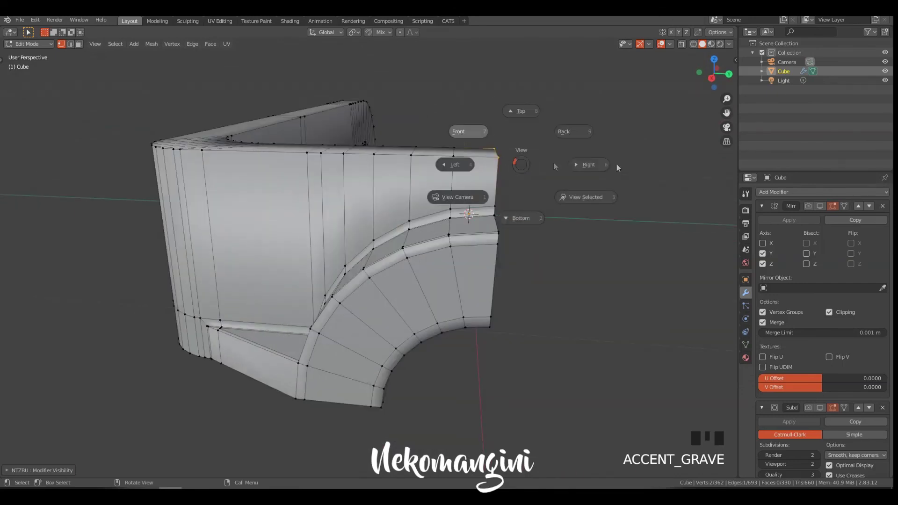
pyautogui.click(618, 167)
pyautogui.hotkey('alt', 'z')
pyautogui.moveTo(483, 189); pyautogui.dragTo(485, 192)
pyautogui.hotkey('alt', 'a')
pyautogui.hotkey('shift', 'z')
pyautogui.keyDown('ctrl'); pyautogui.moveTo(532, 130); pyautogui.dragTo(468, 181, button='middle'); pyautogui.keyUp('ctrl')
pyautogui.keyDown('shift'); pyautogui.moveTo(468, 181); pyautogui.dragTo(557, 193, button='middle'); pyautogui.keyUp('shift')
pyautogui.press('g')
pyautogui.click(490, 184)
# Step: Add two support loops along the bracket's upper face, one towards its outer edge and one towards its inner edge
pyautogui.hotkey('ctrl', 'r')
pyautogui.click(561, 197)
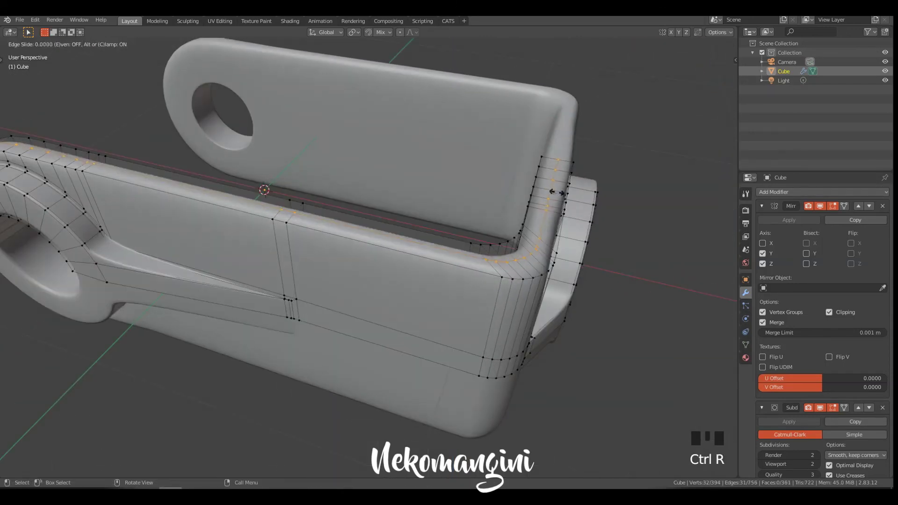
pyautogui.click(563, 201)
pyautogui.hotkey('ctrl', 'r')
pyautogui.click(546, 188)
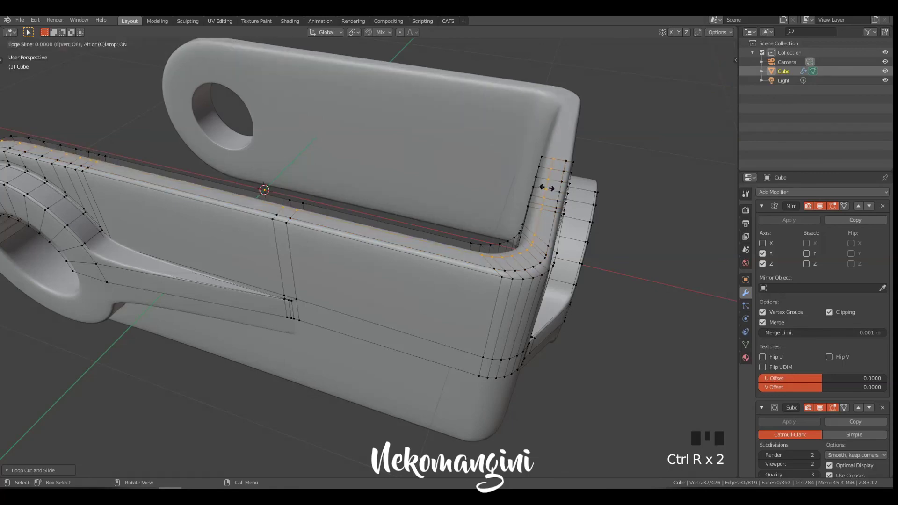
pyautogui.click(537, 188)
# Step: Add a vertical support loop across the end wall's raised rib, and slide it towards the circular rim
pyautogui.moveTo(537, 188); pyautogui.dragTo(573, 142, button='middle')
pyautogui.moveTo(435, 164); pyautogui.dragTo(495, 170, button='middle')
pyautogui.moveTo(561, 173); pyautogui.dragTo(505, 175, button='middle')
pyautogui.click(391, 208)
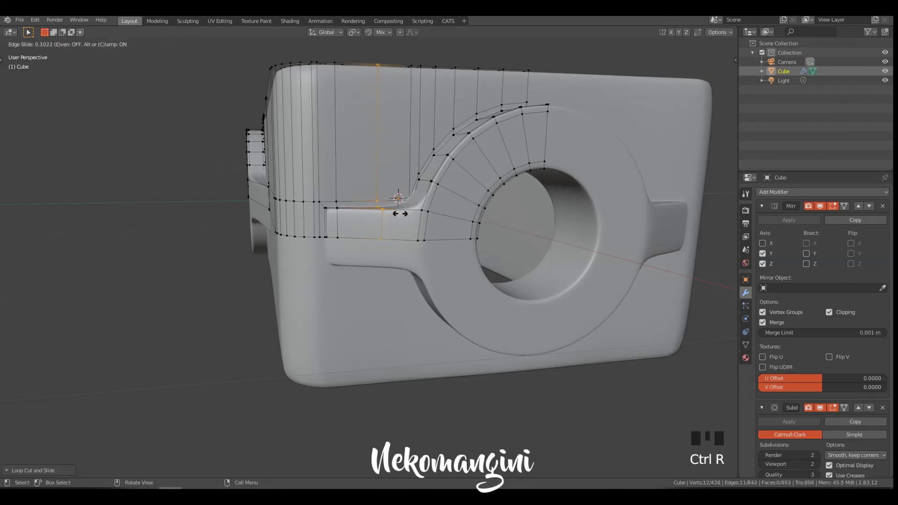
pyautogui.click(414, 214)
# Step: Add a vertical support loop across the arm's raised rib, and slide it by about 0.82 towards the circular rim
pyautogui.keyDown('shift'); pyautogui.moveTo(413, 214); pyautogui.dragTo(650, 208, button='middle'); pyautogui.keyUp('shift')
pyautogui.moveTo(412, 189); pyautogui.dragTo(580, 188, button='middle')
pyautogui.moveTo(411, 196); pyautogui.dragTo(371, 198, button='middle')
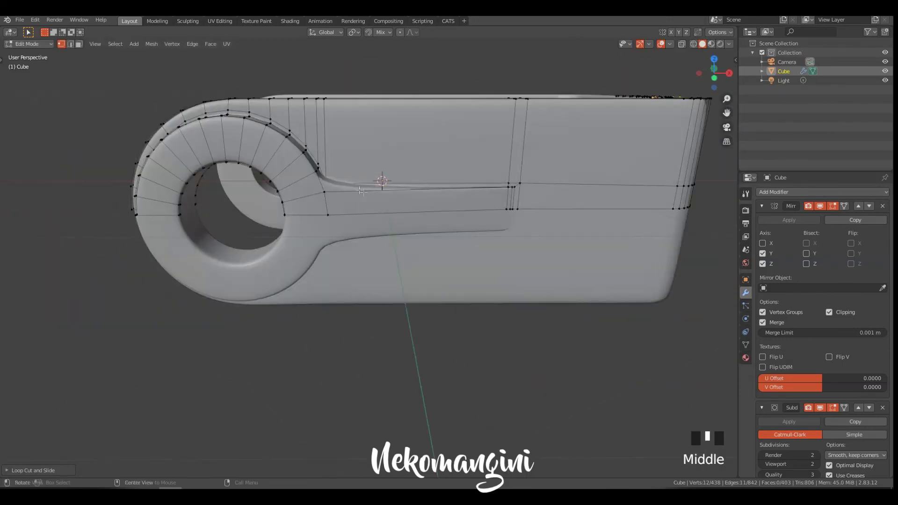
pyautogui.click(357, 189)
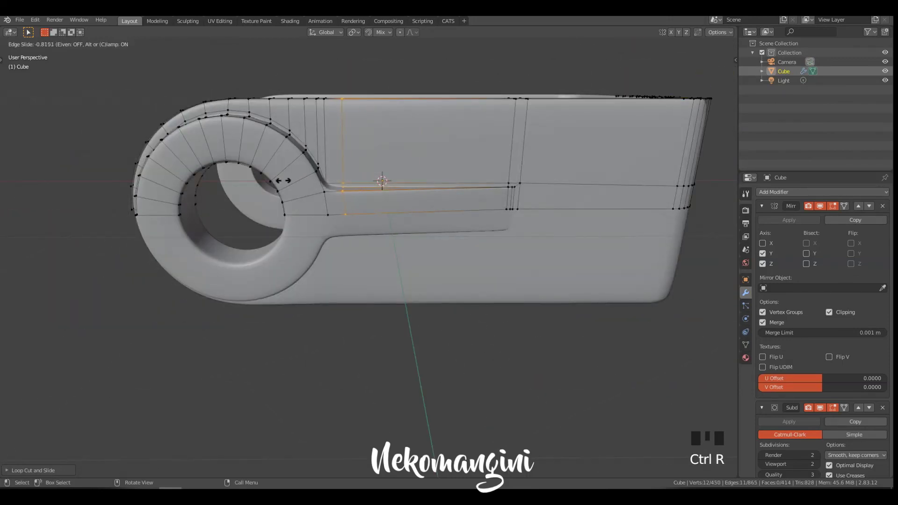
pyautogui.click(280, 181)
# Step: Add an even support loop around the bracket's outer sides close to the upper edge, and return to Object Mode
pyautogui.moveTo(280, 181); pyautogui.dragTo(478, 188, button='middle')
pyautogui.hotkey('ctrl', 'r')
pyautogui.click(476, 156)
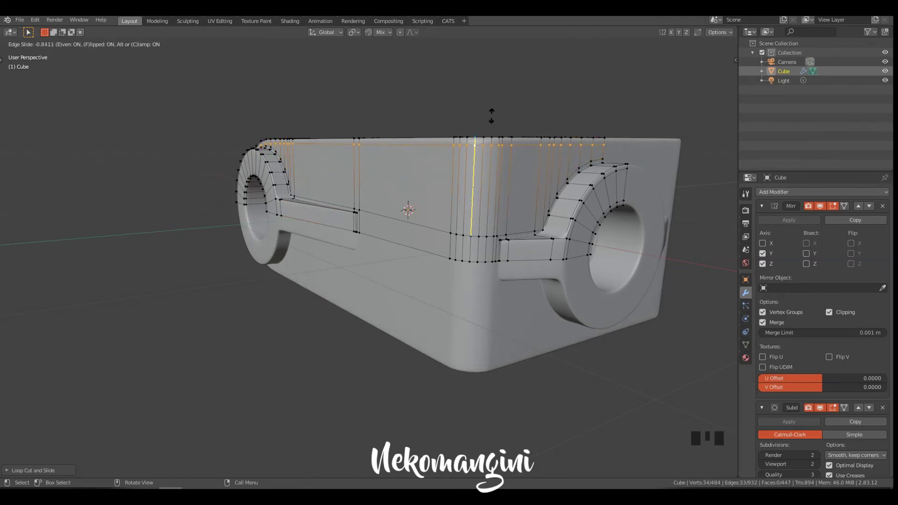
pyautogui.click(492, 116)
pyautogui.press('Tab')
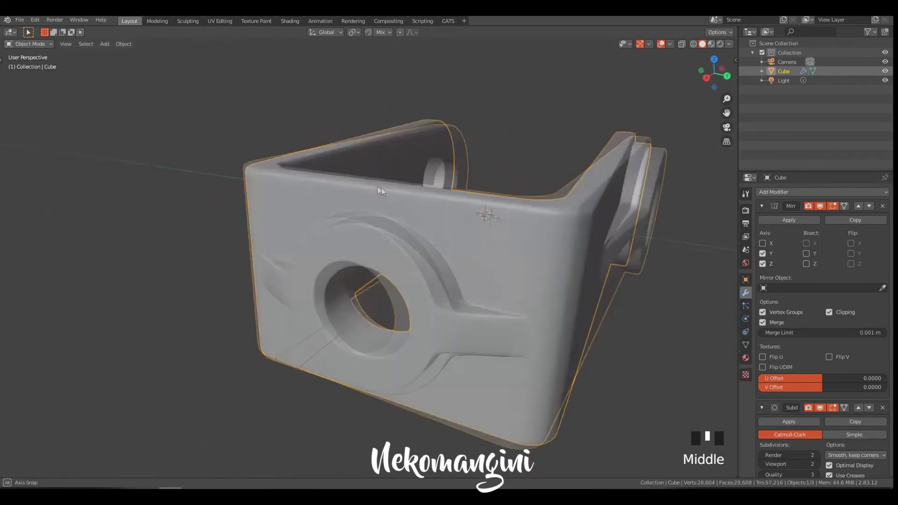